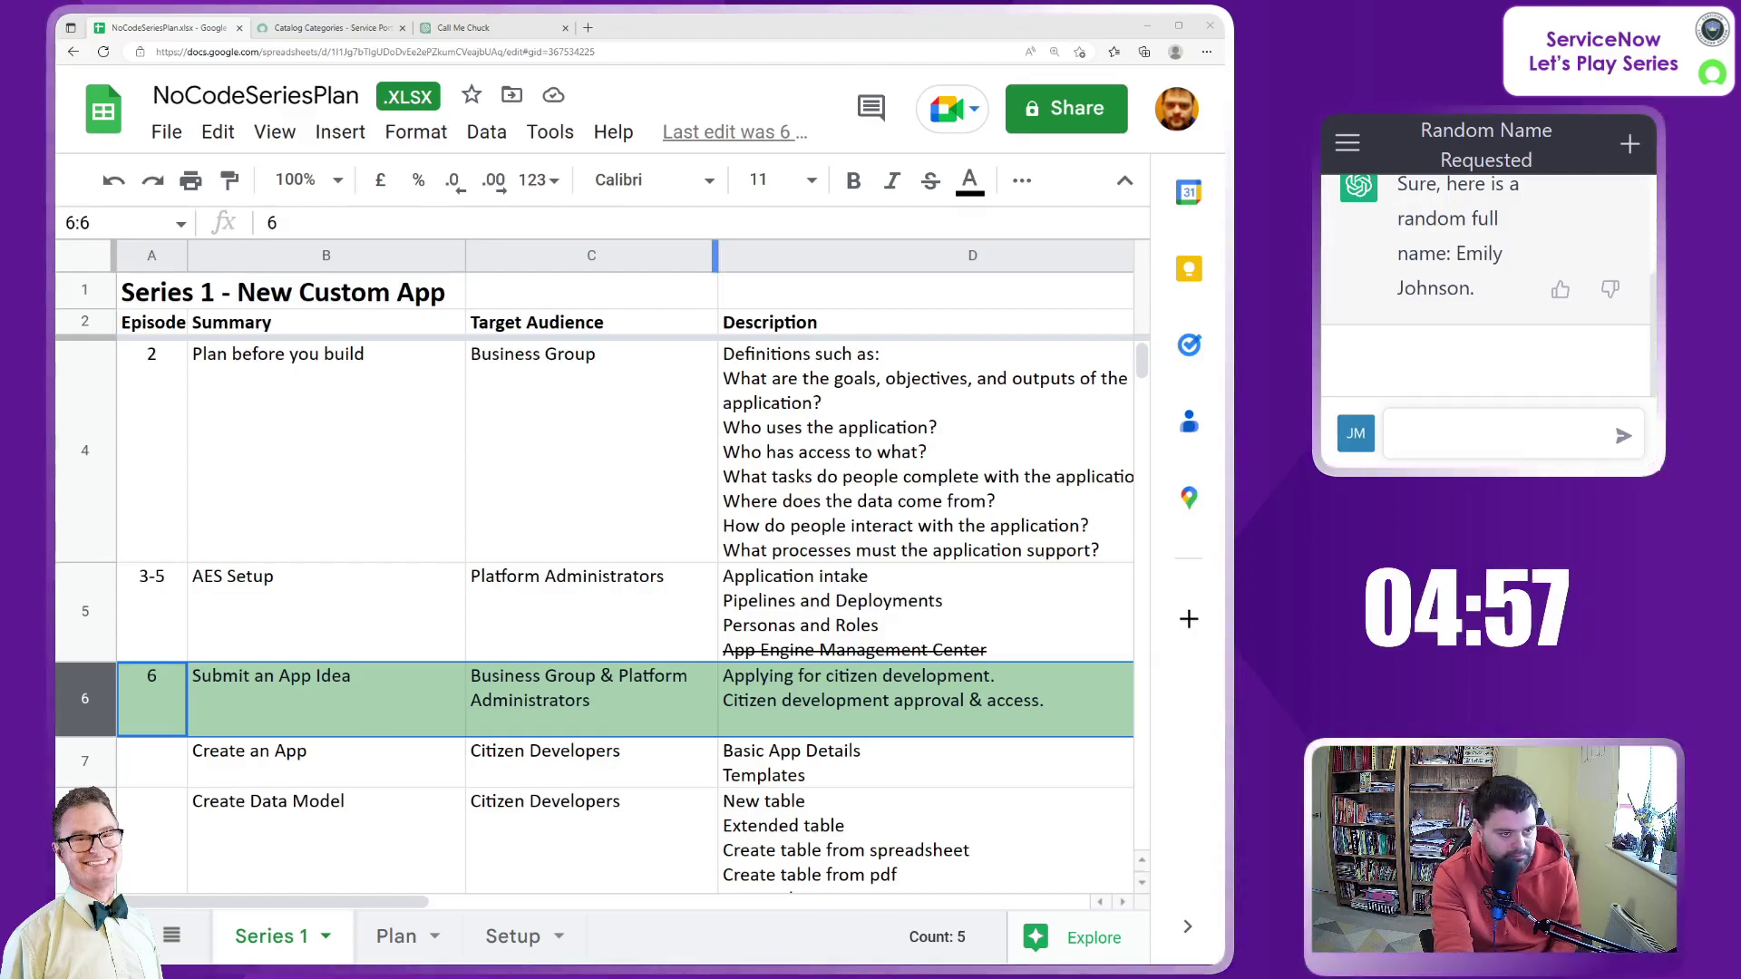
# Step: Start an Apply for Citizen Development request, dismiss the error, and name it 'Leave Management'
pyautogui.click(331, 28)
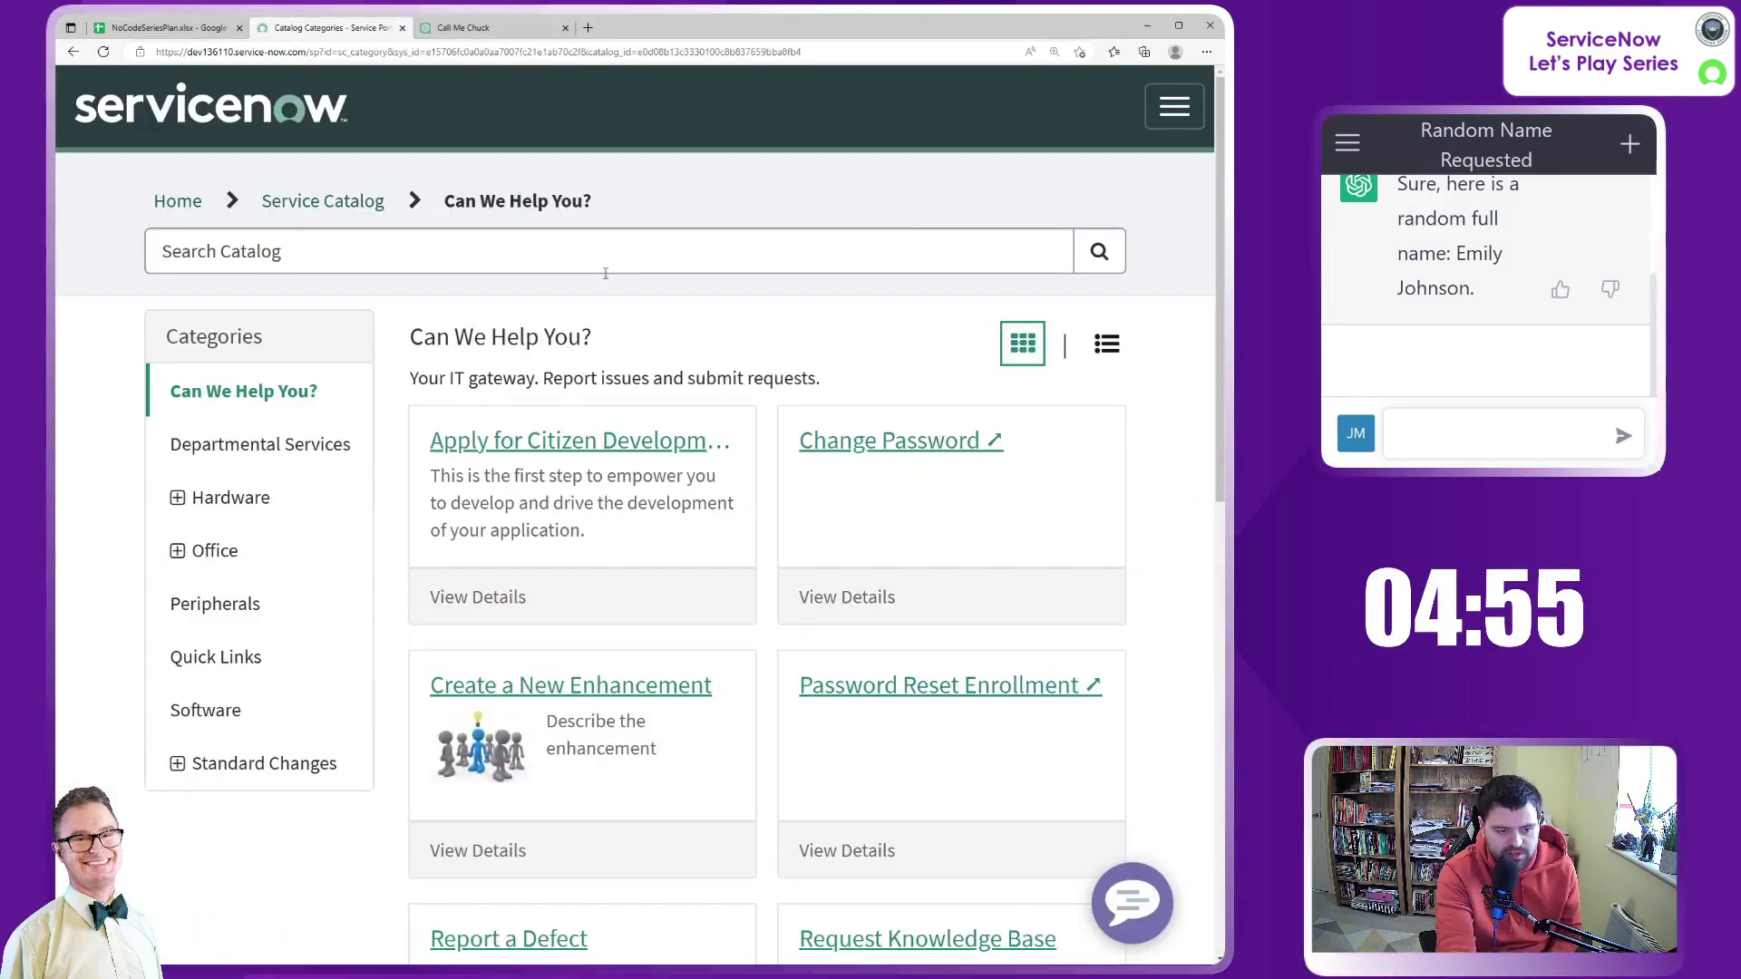
pyautogui.click(696, 412)
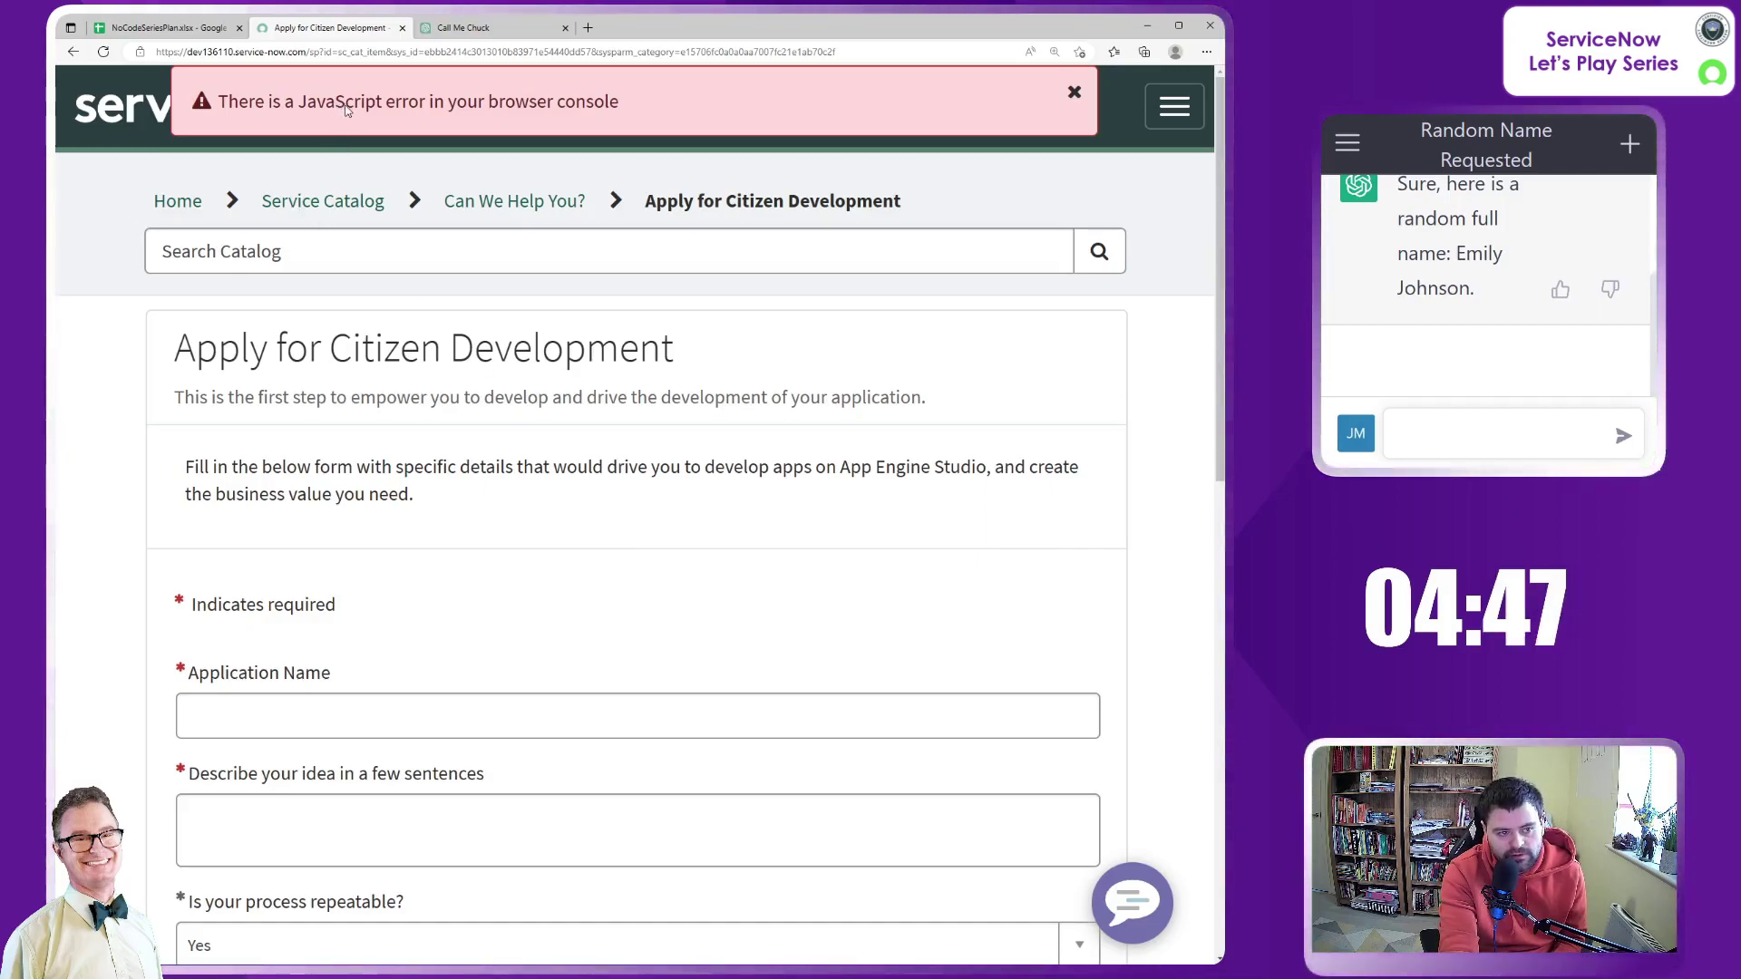
pyautogui.click(1074, 93)
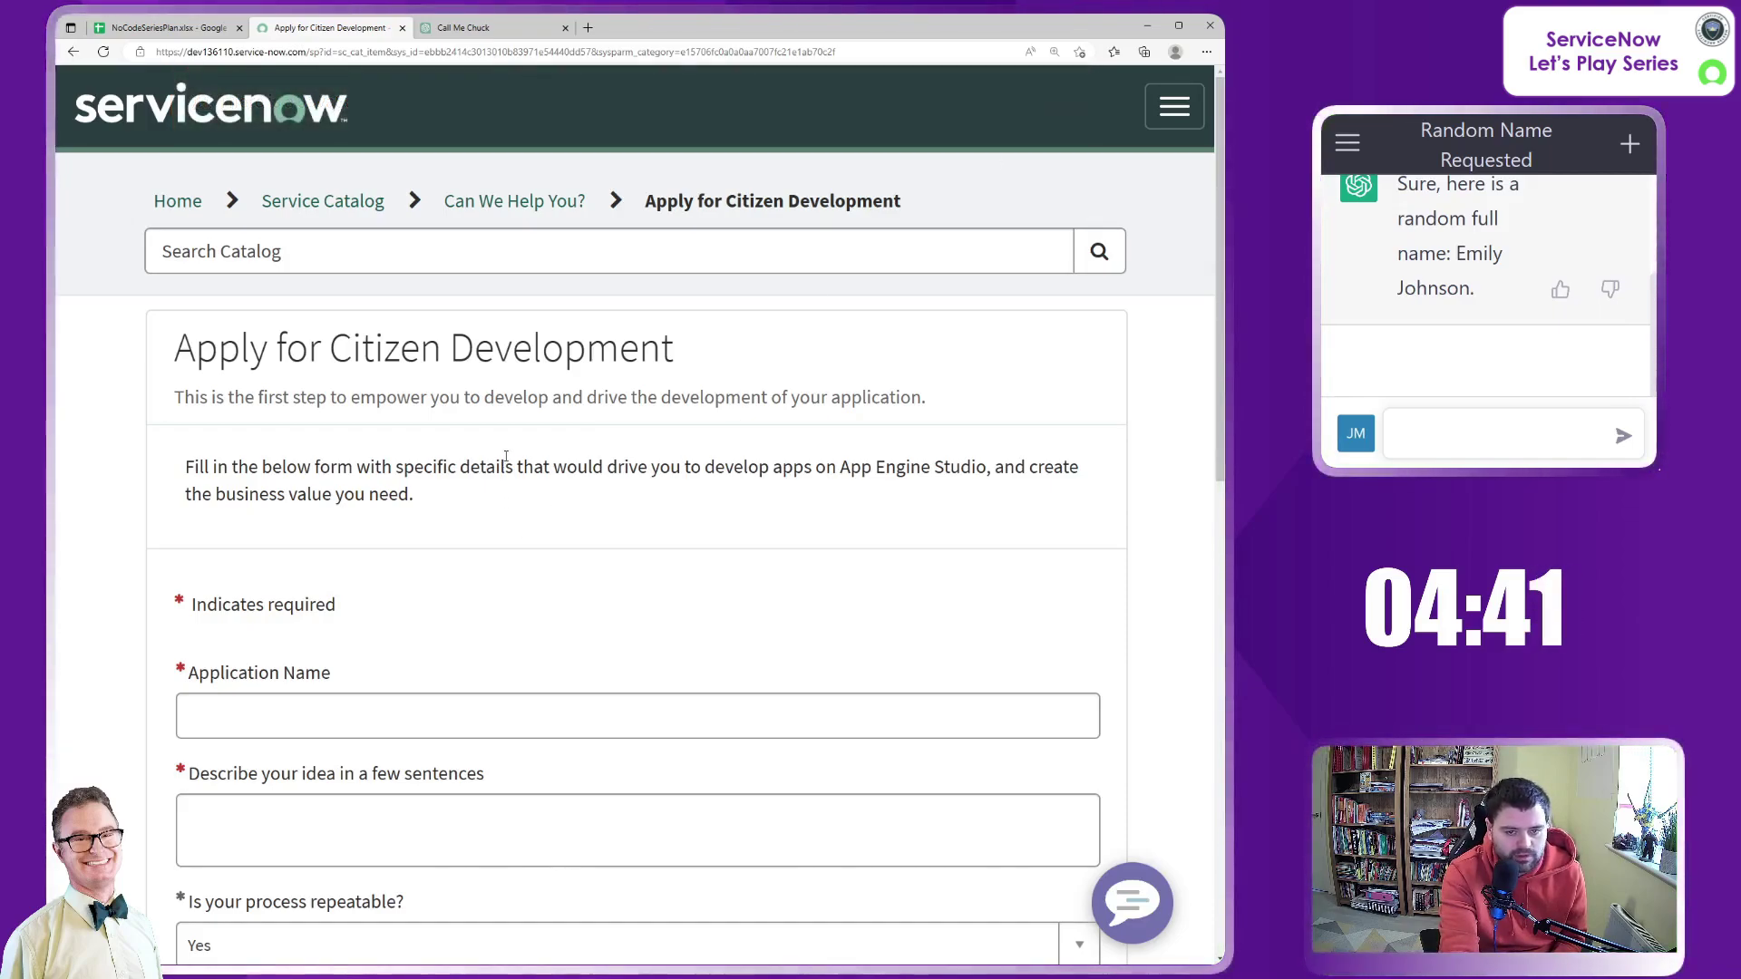
pyautogui.scroll(-1, 505, 503)
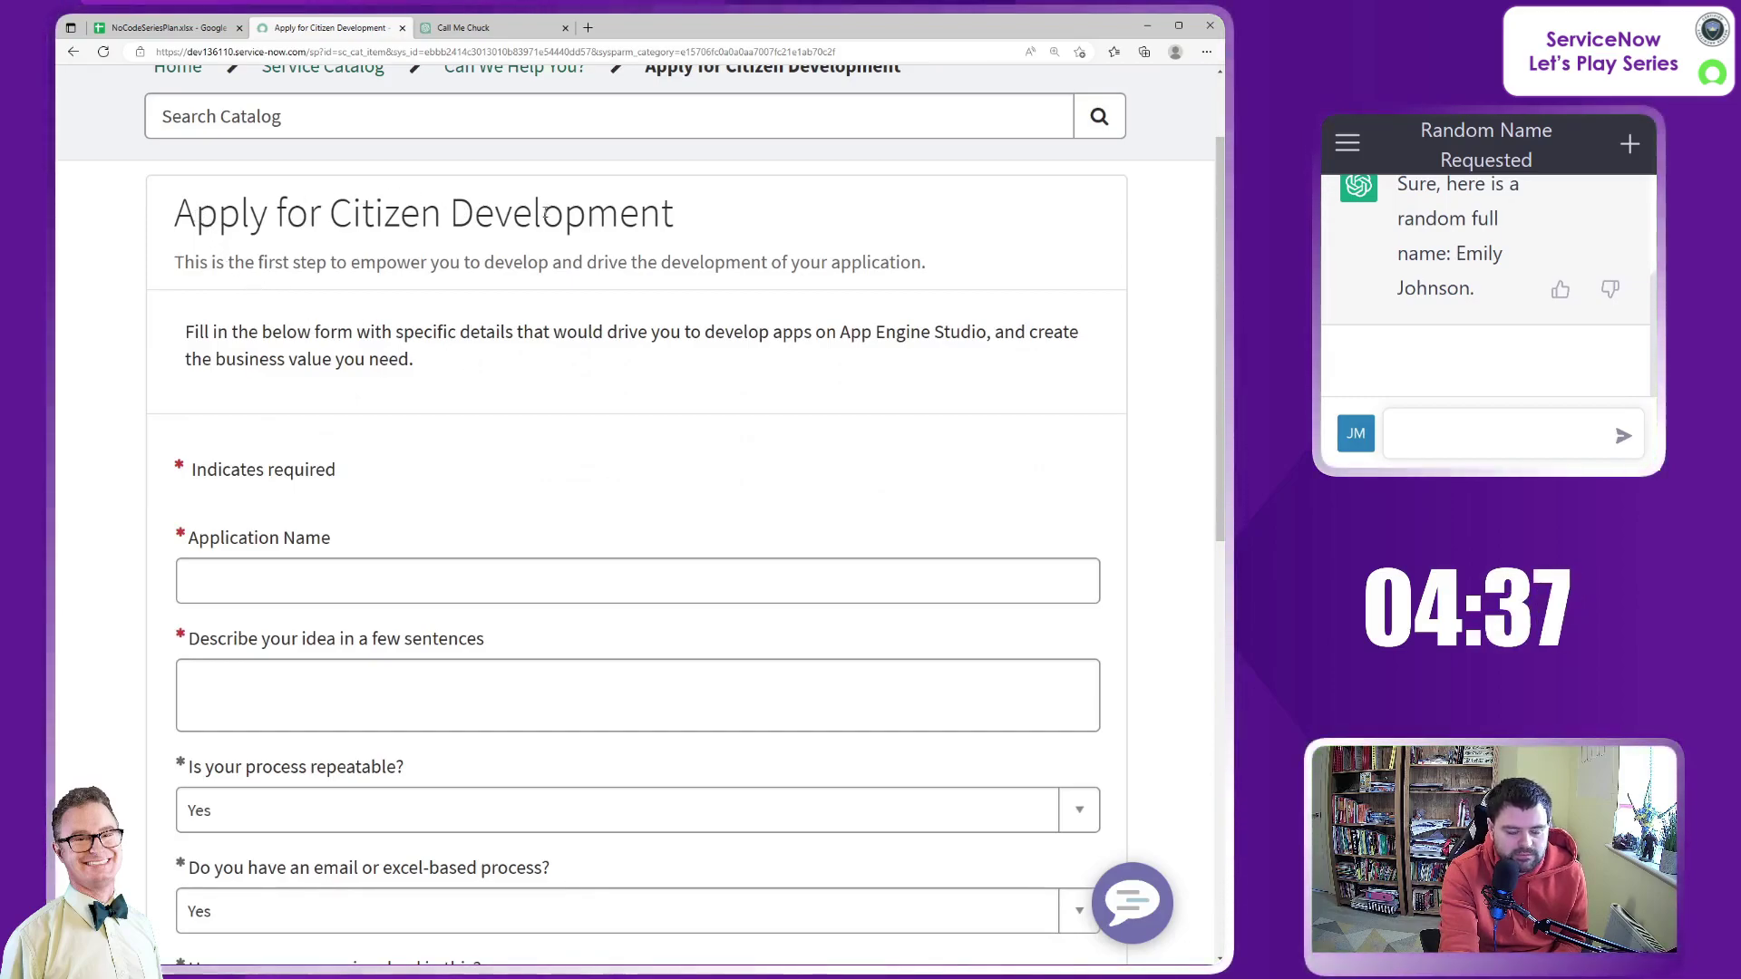
pyautogui.scroll(-2, 569, 362)
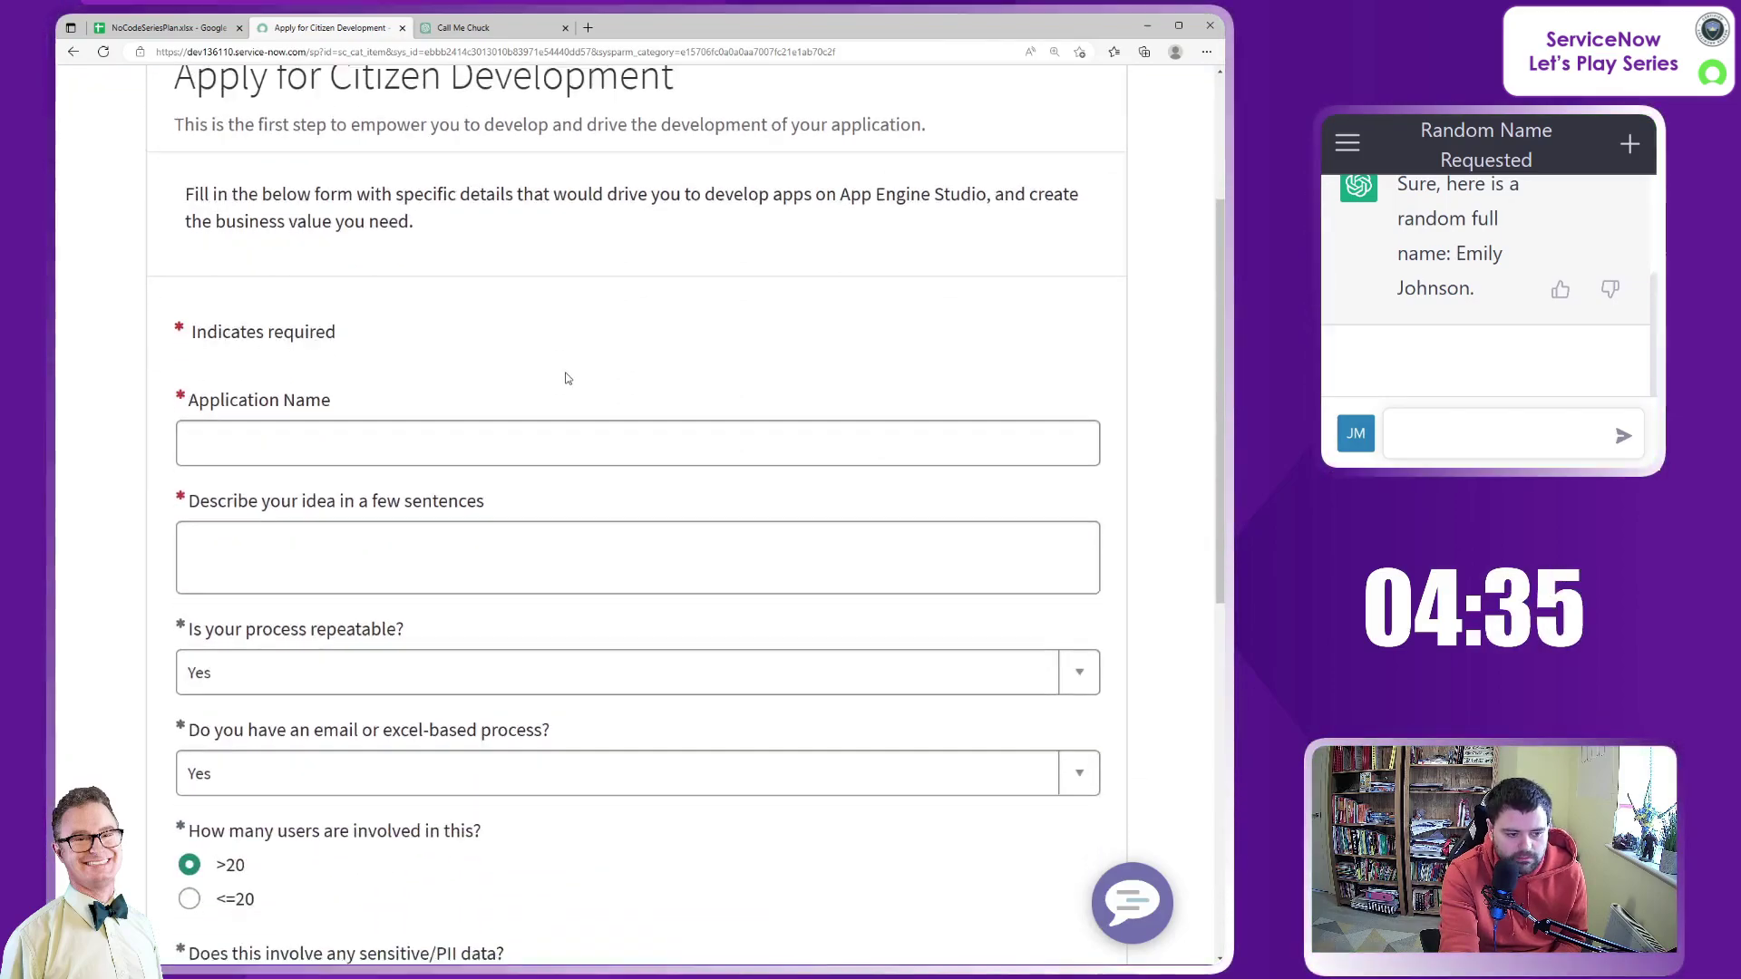
pyautogui.click(474, 315)
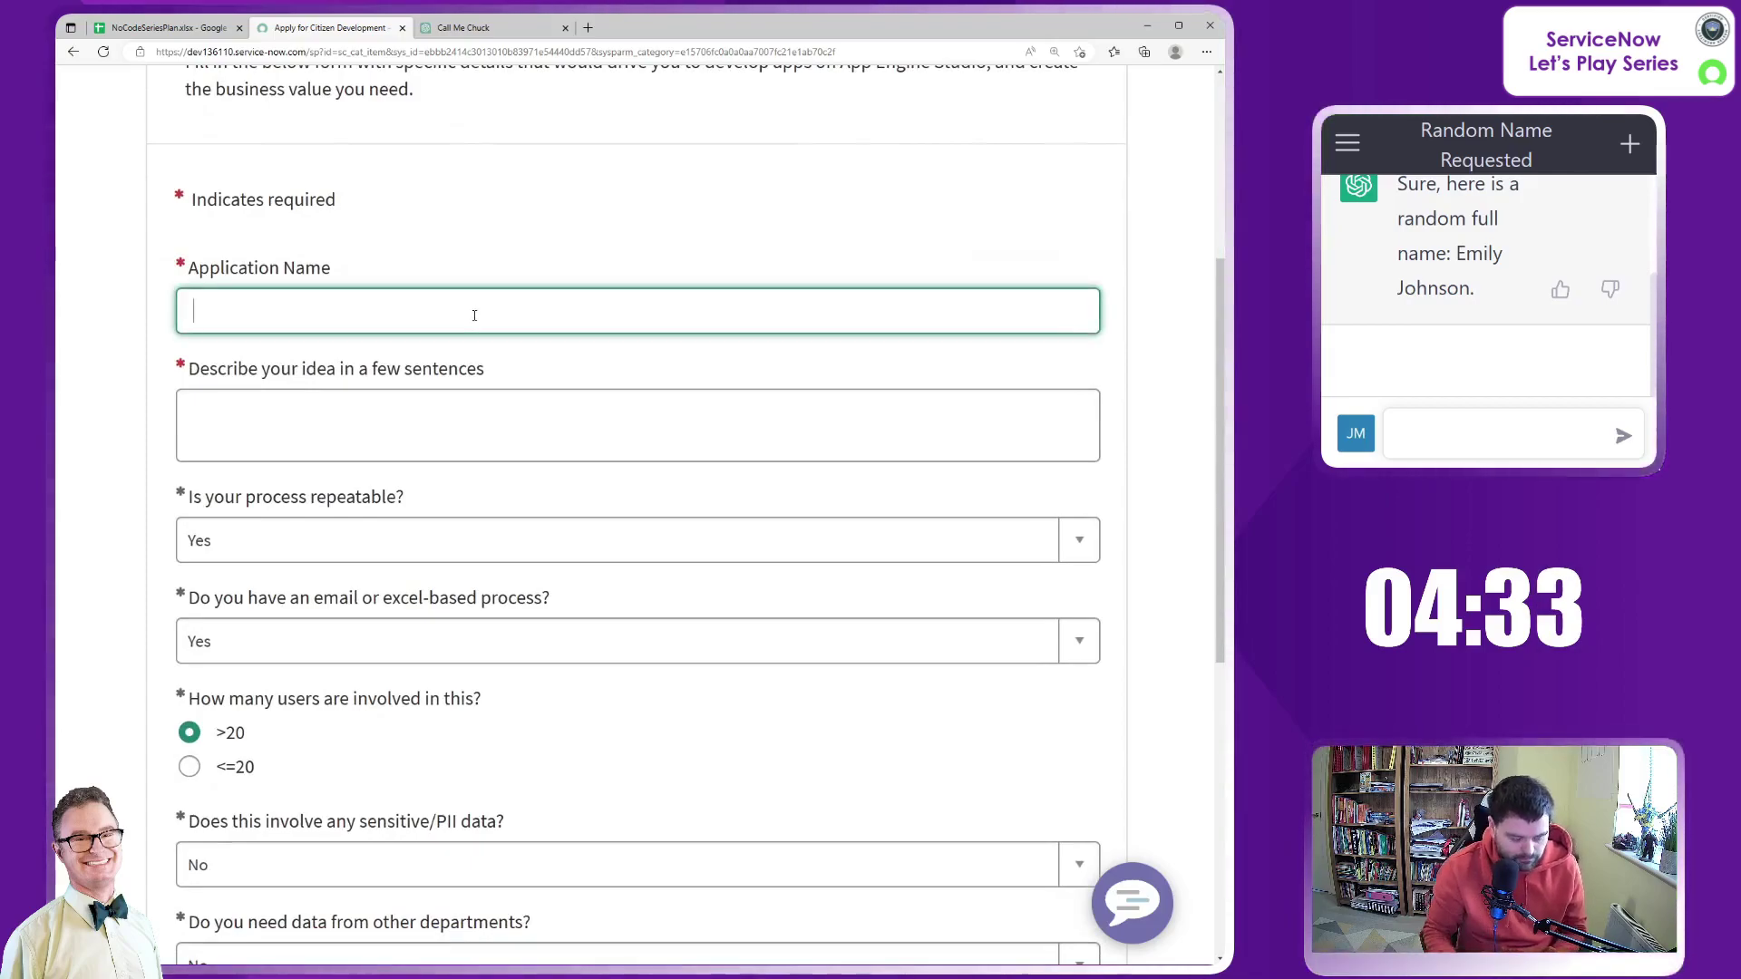
pyautogui.write('Leave M')
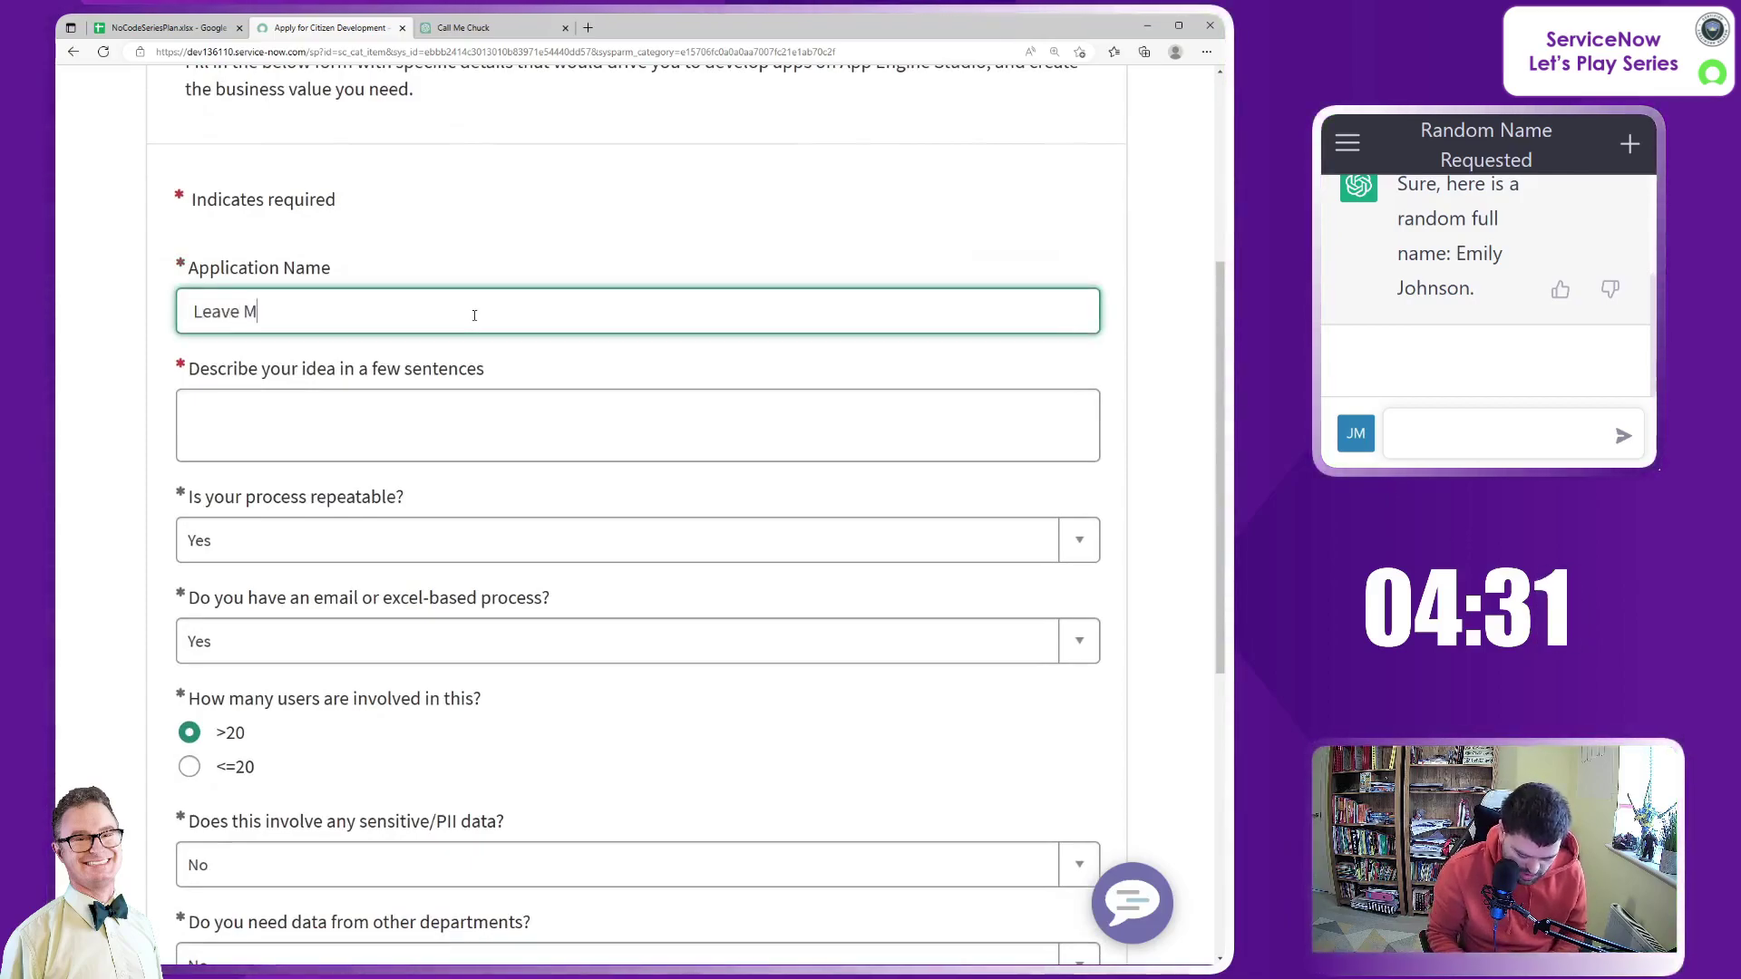
pyautogui.write('anagement')
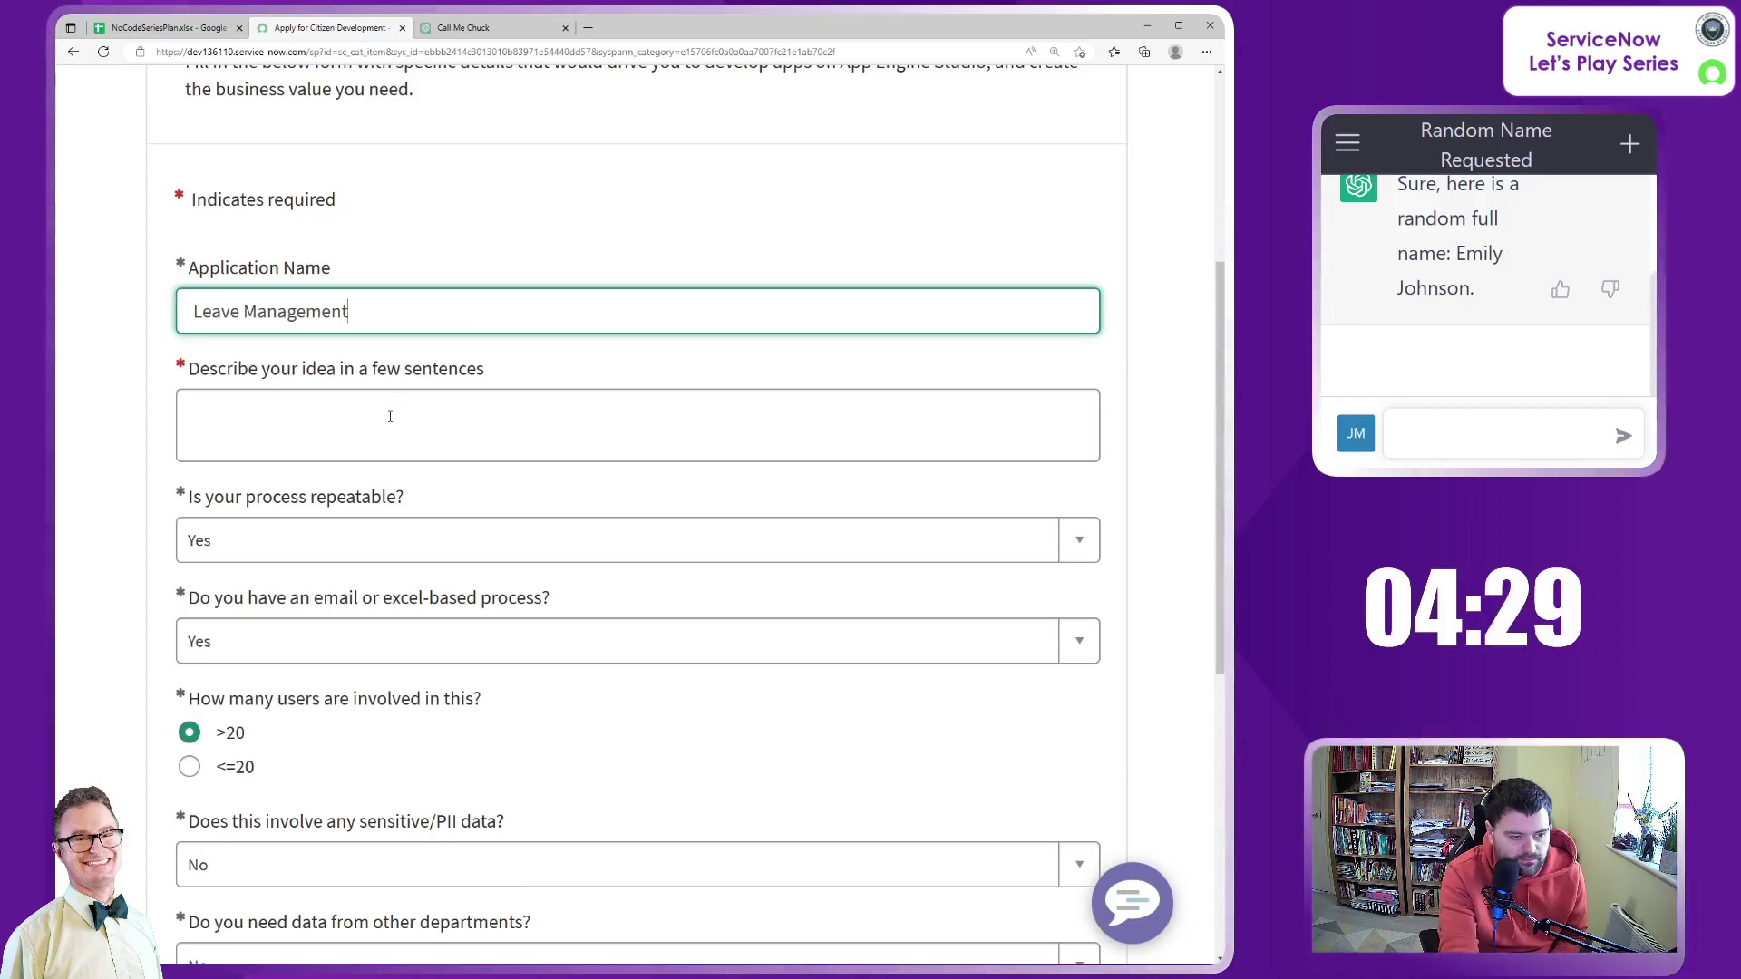
pyautogui.click(356, 406)
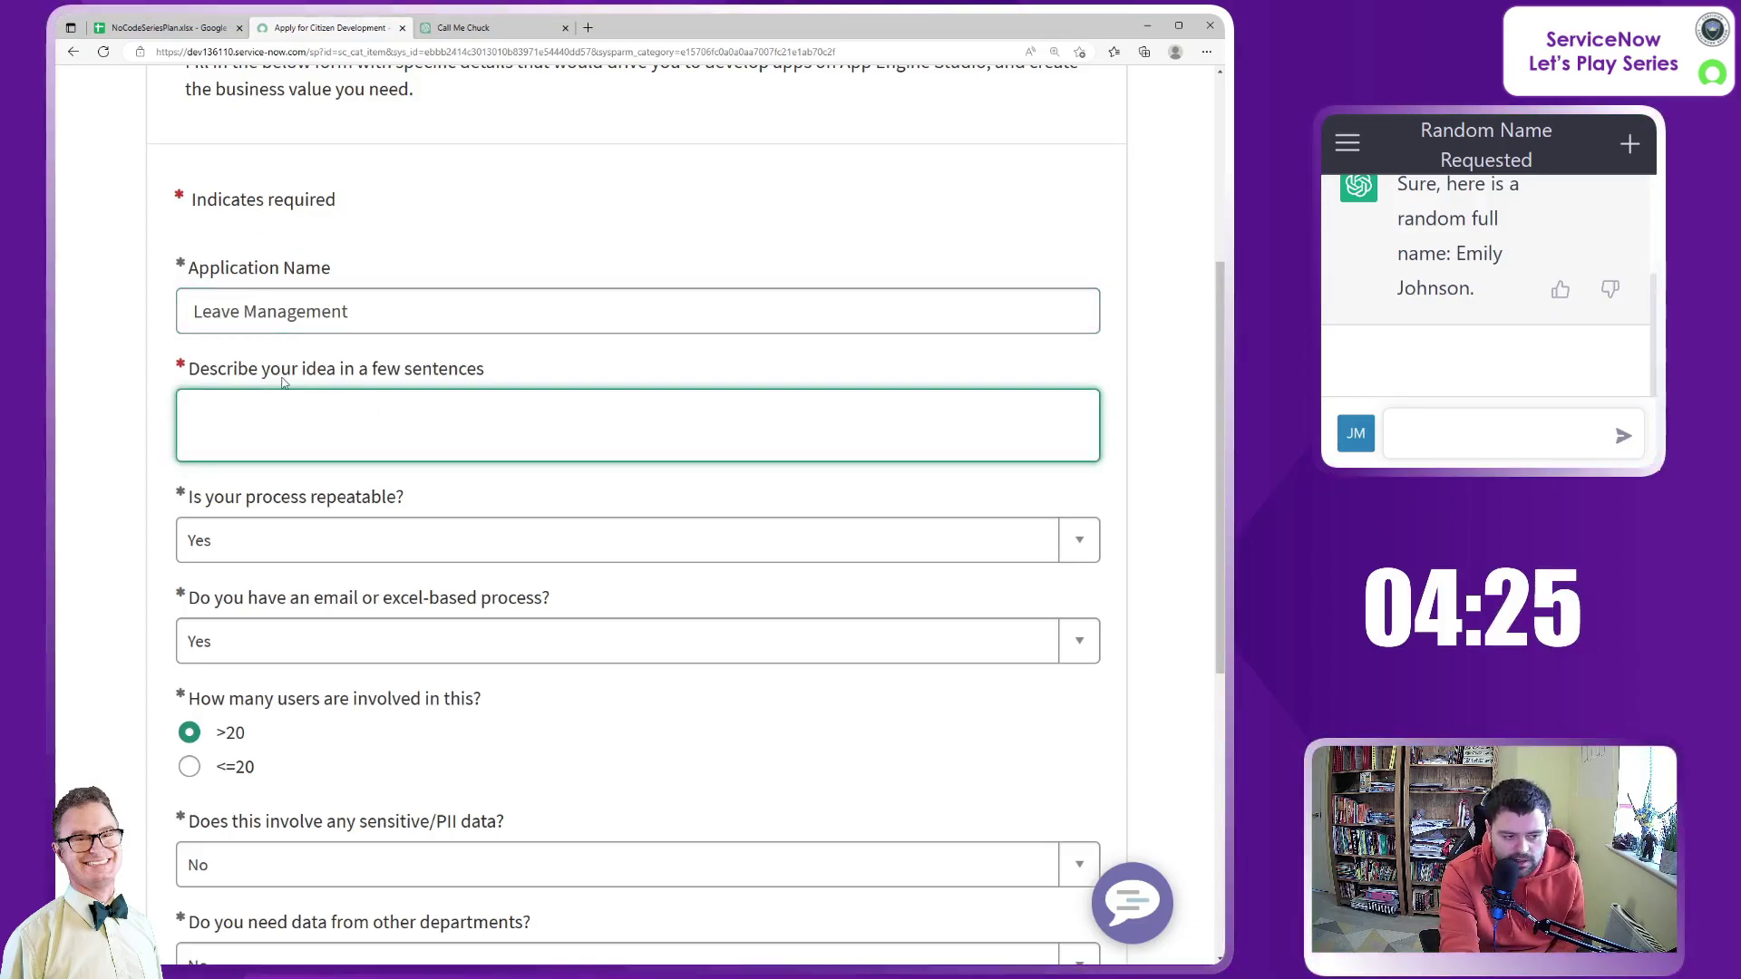
# Step: Copy the Leave Management description text from cell B2 of the Plan sheet
pyautogui.click(162, 27)
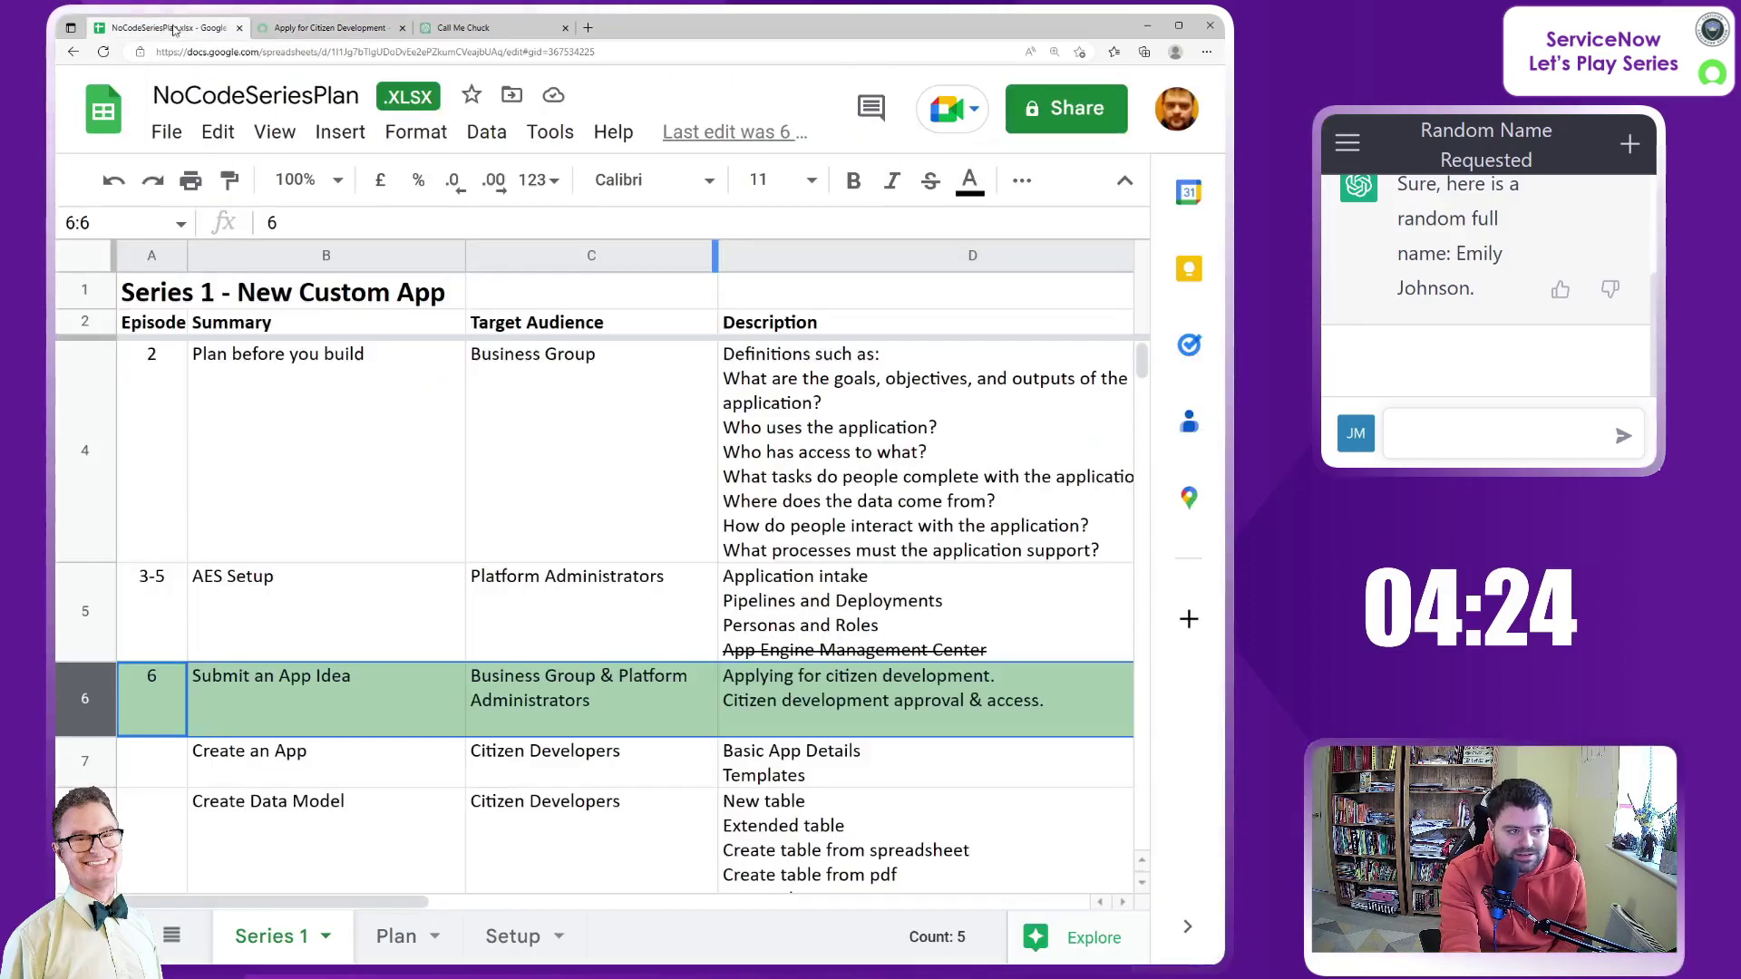
pyautogui.click(397, 936)
pyautogui.click(495, 380)
pyautogui.doubleClick(495, 380)
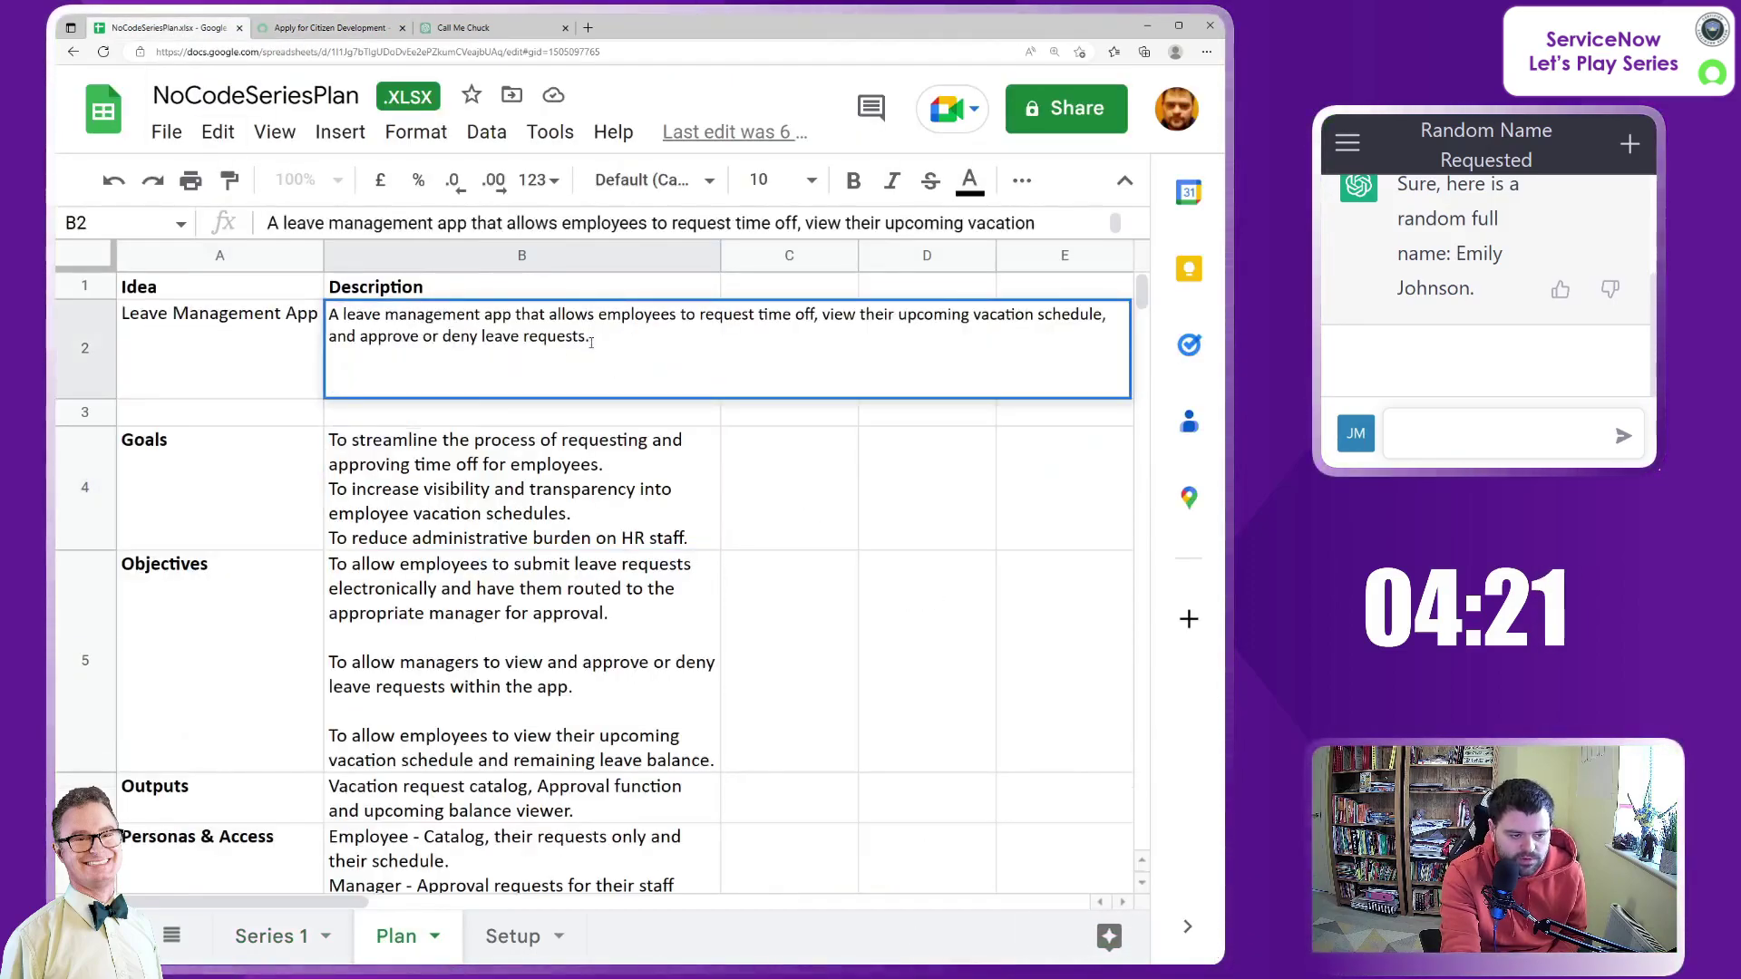
pyautogui.moveTo(495, 381); pyautogui.dragTo(314, 324)
pyautogui.hotkey('ctrl', 'c')
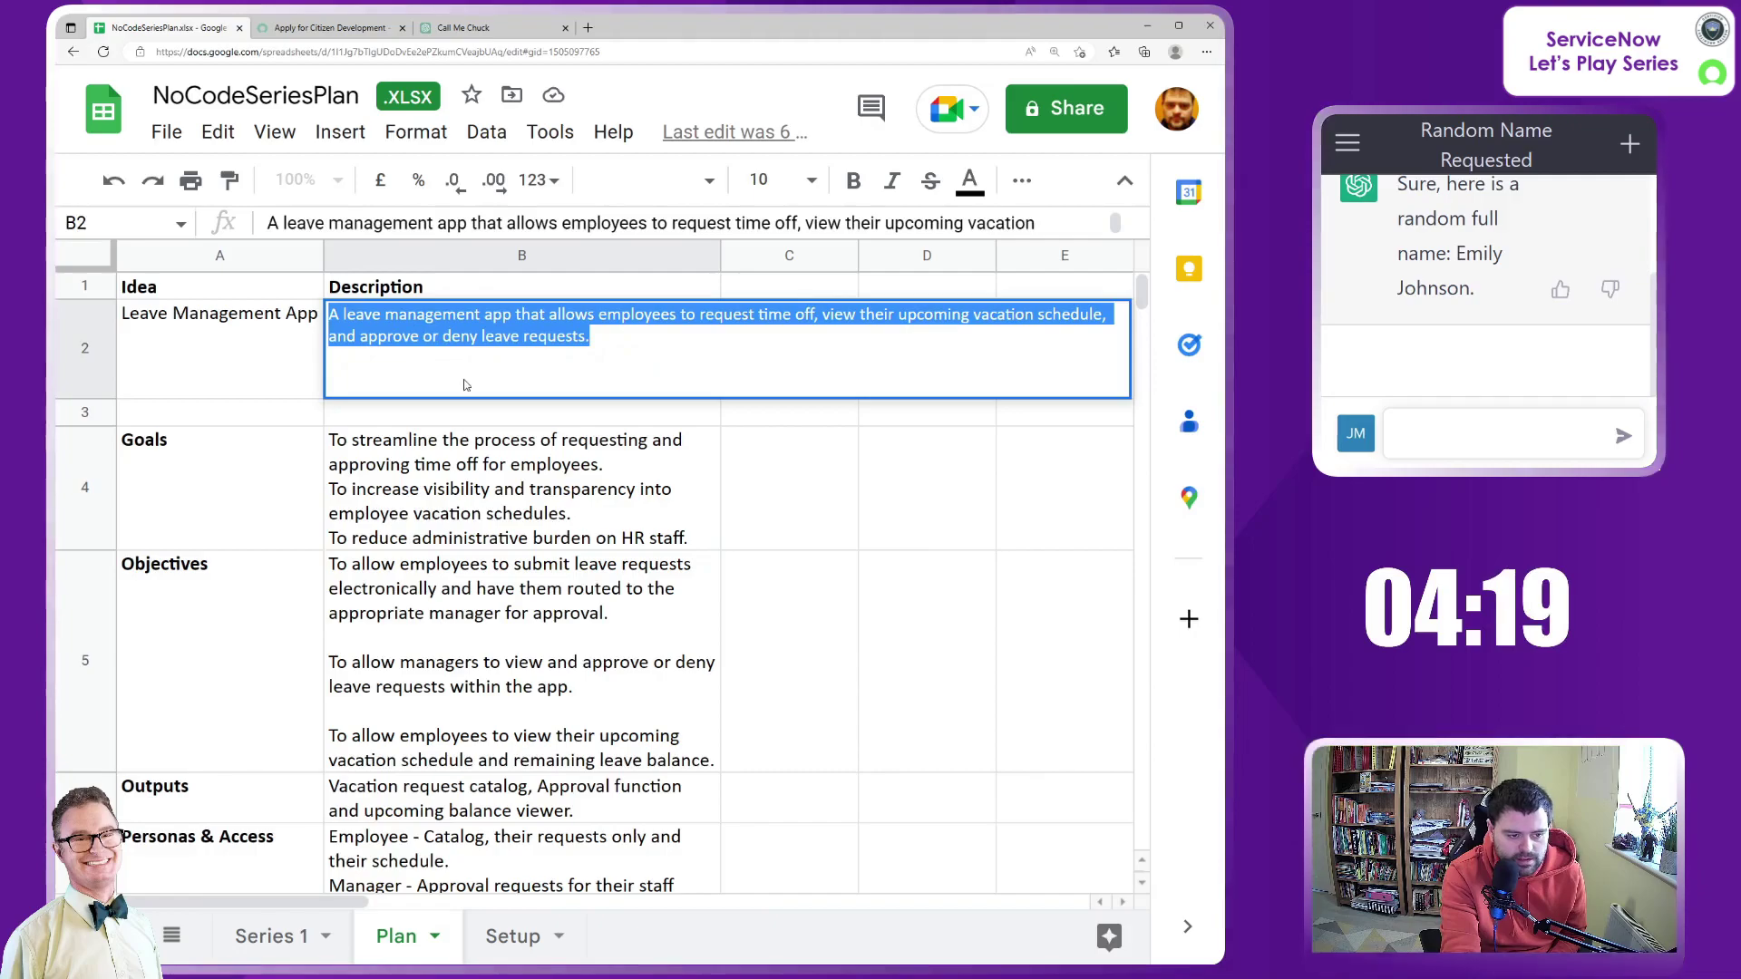
# Step: Paste the Leave Management description into the request's idea field
pyautogui.click(329, 28)
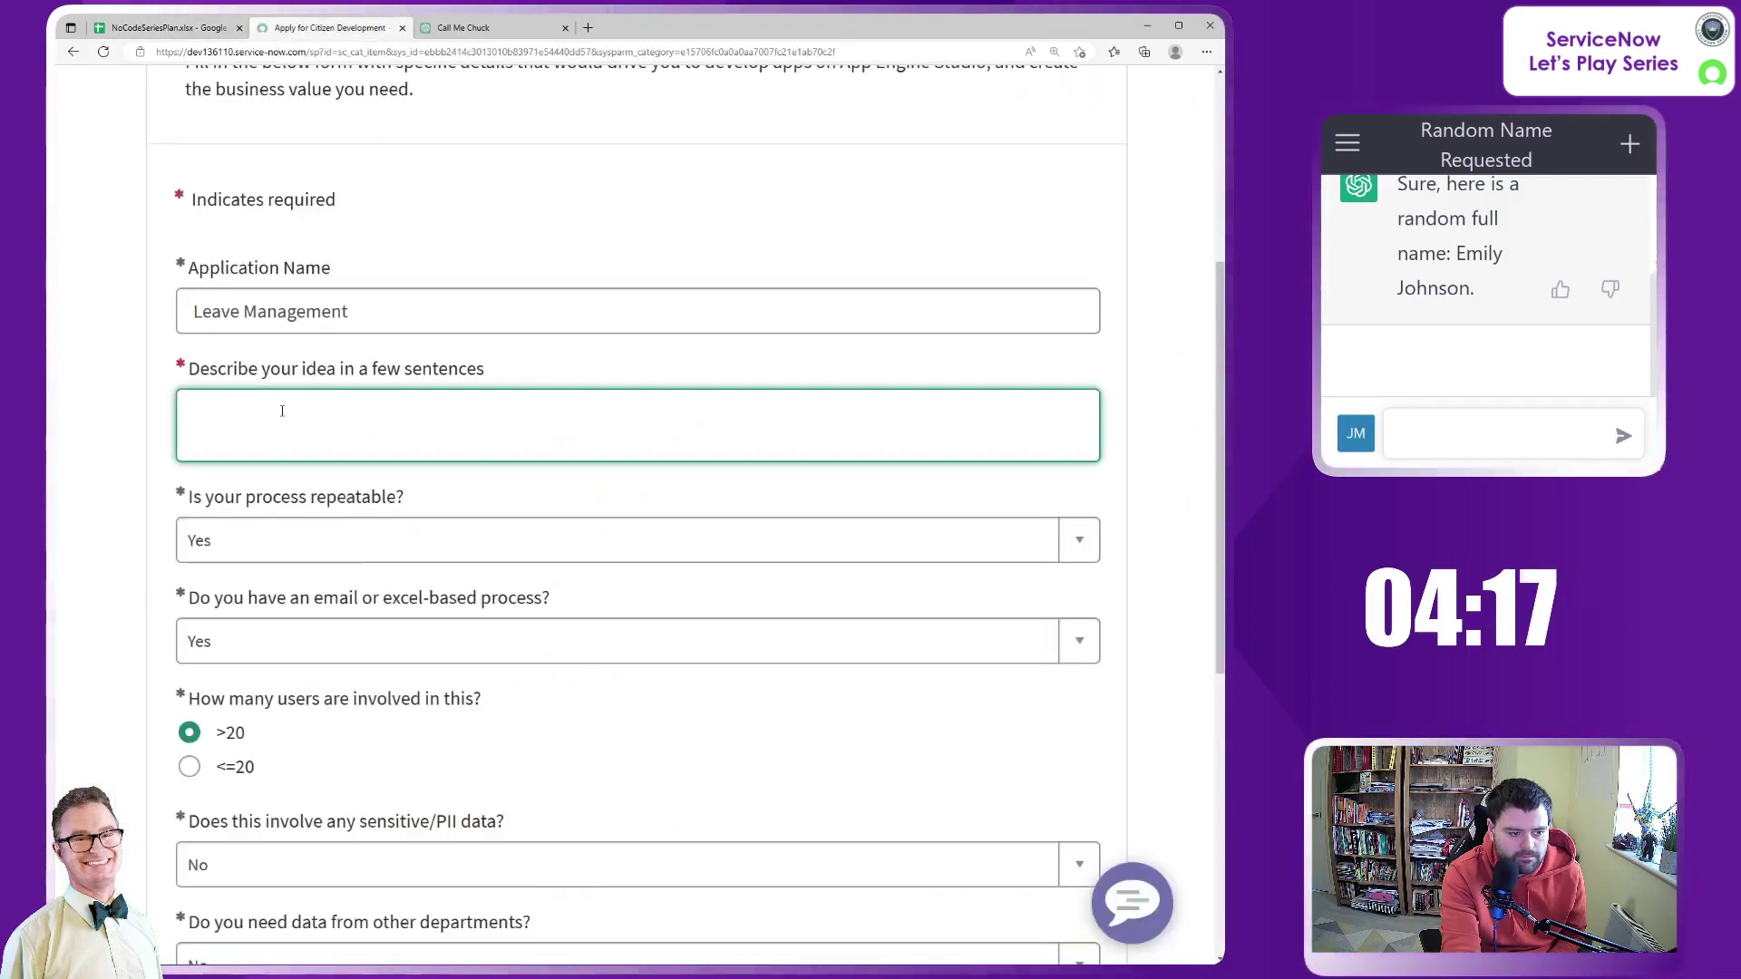
pyautogui.hotkey('ctrl', 'v')
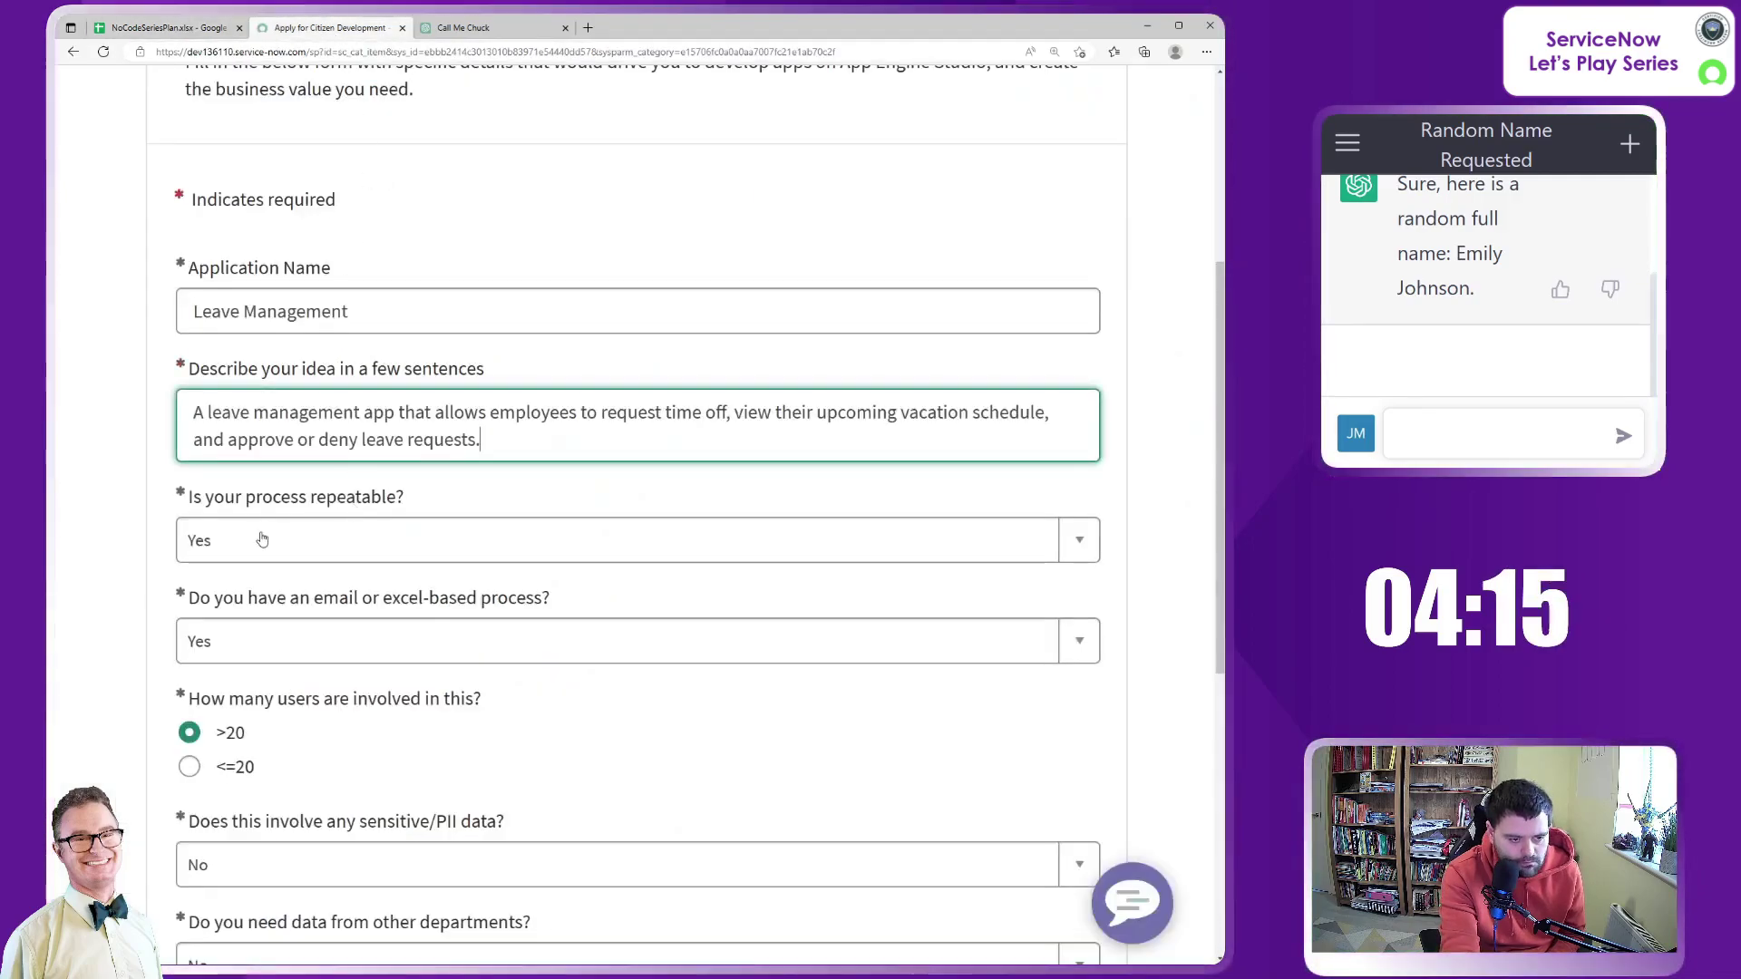
pyautogui.scroll(-2, 330, 511)
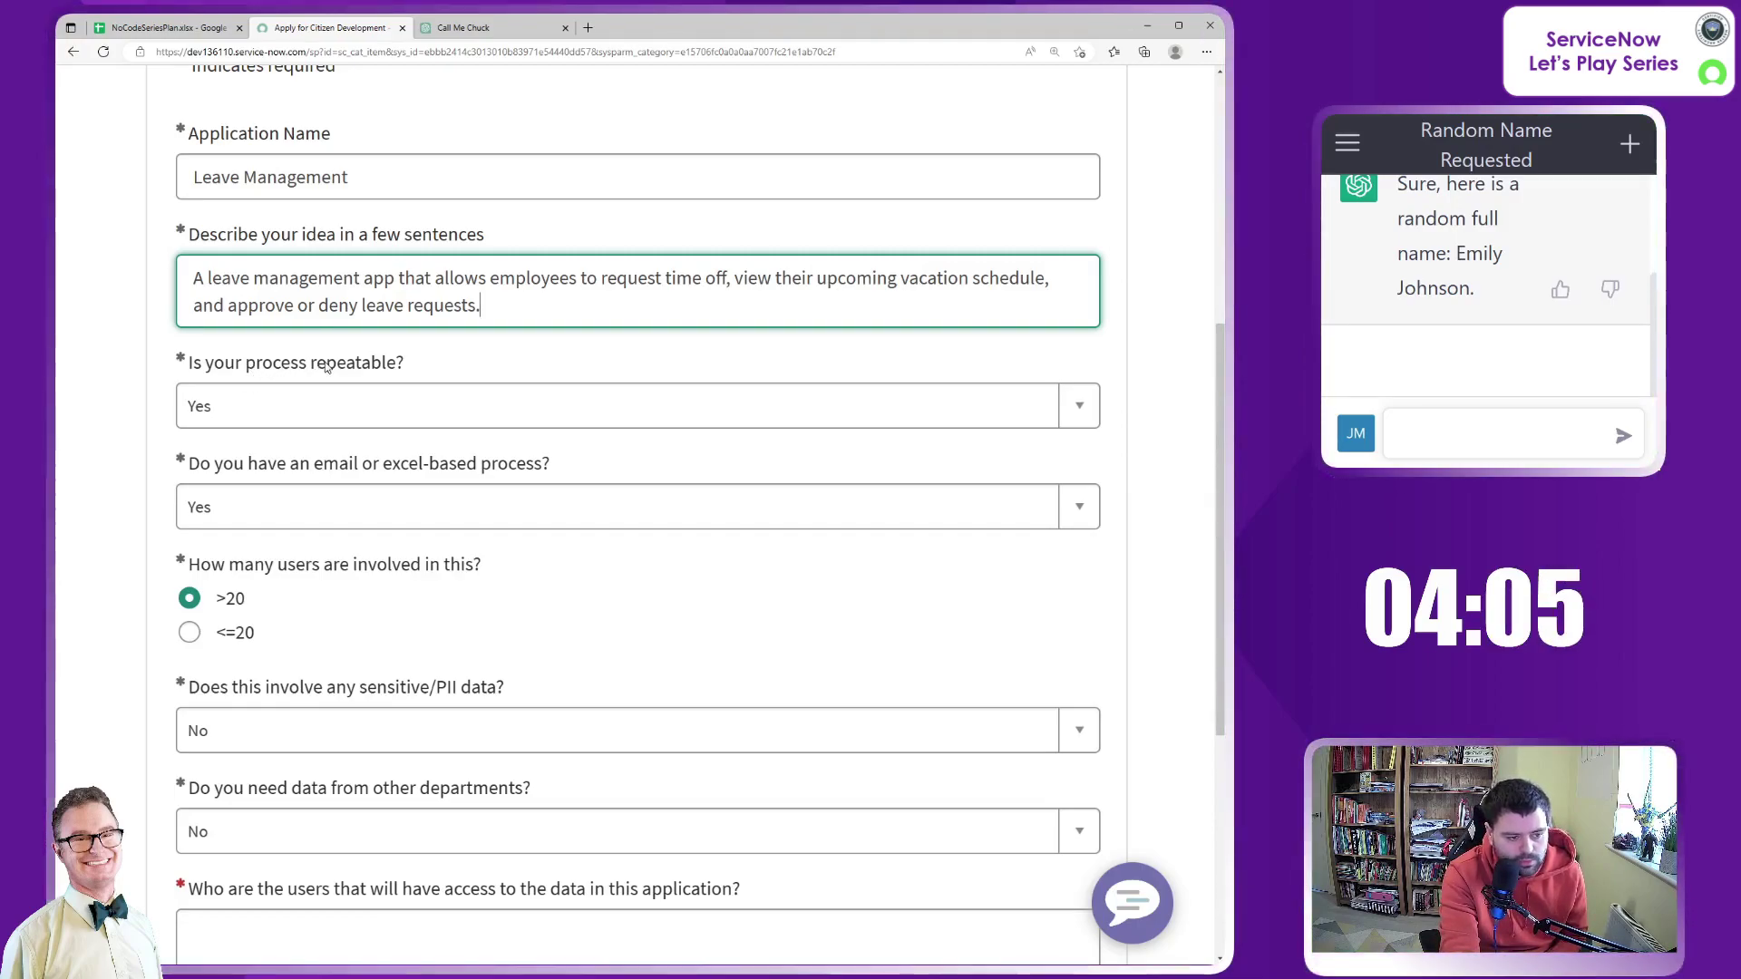
# Step: Answer Yes for a repeatable process and No for an email or Excel-based process
pyautogui.click(239, 410)
pyautogui.click(250, 421)
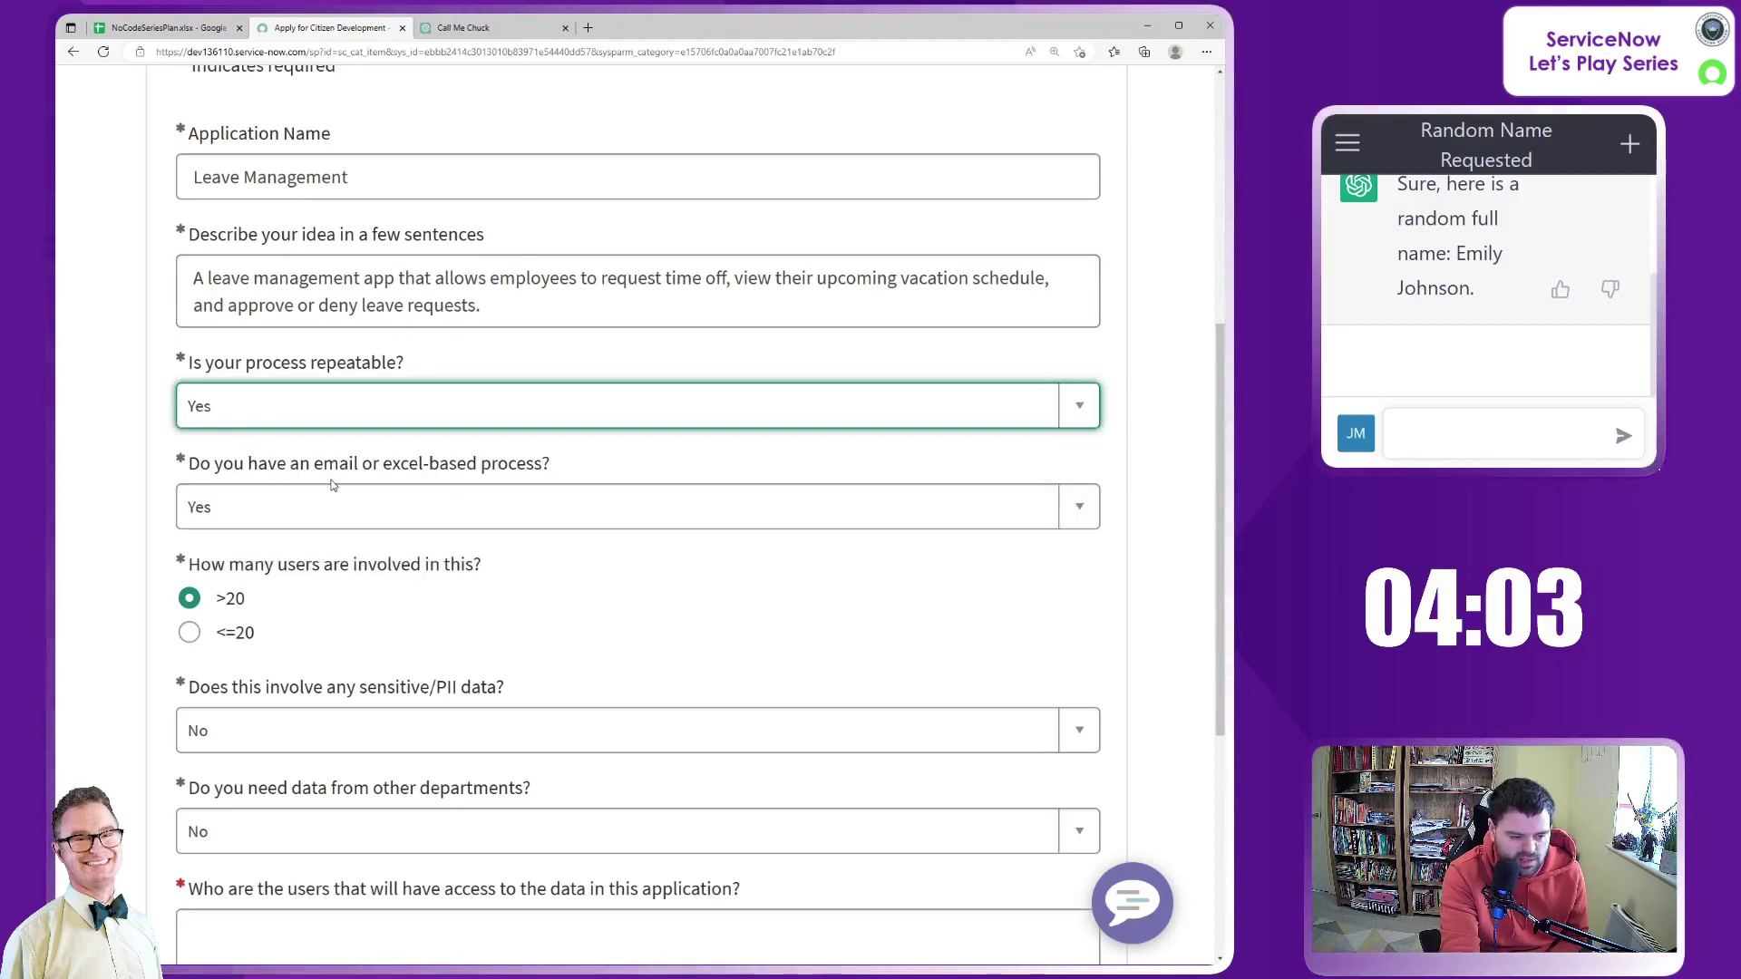
pyautogui.scroll(-1, 352, 491)
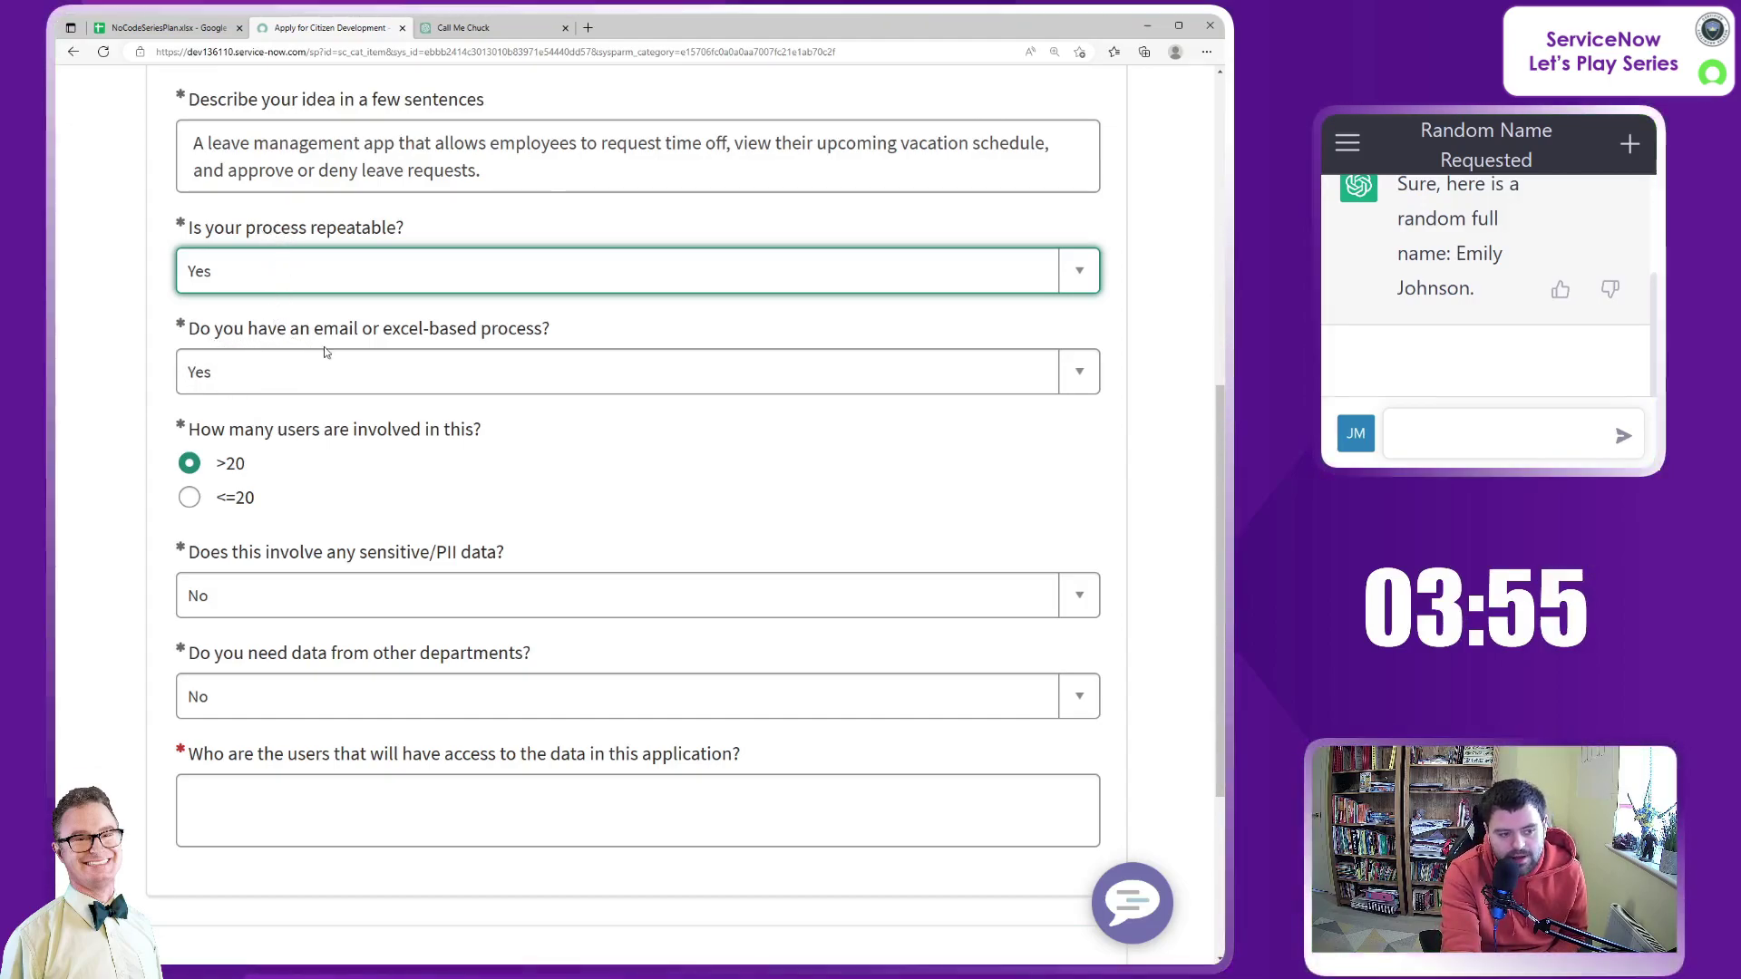
pyautogui.click(478, 375)
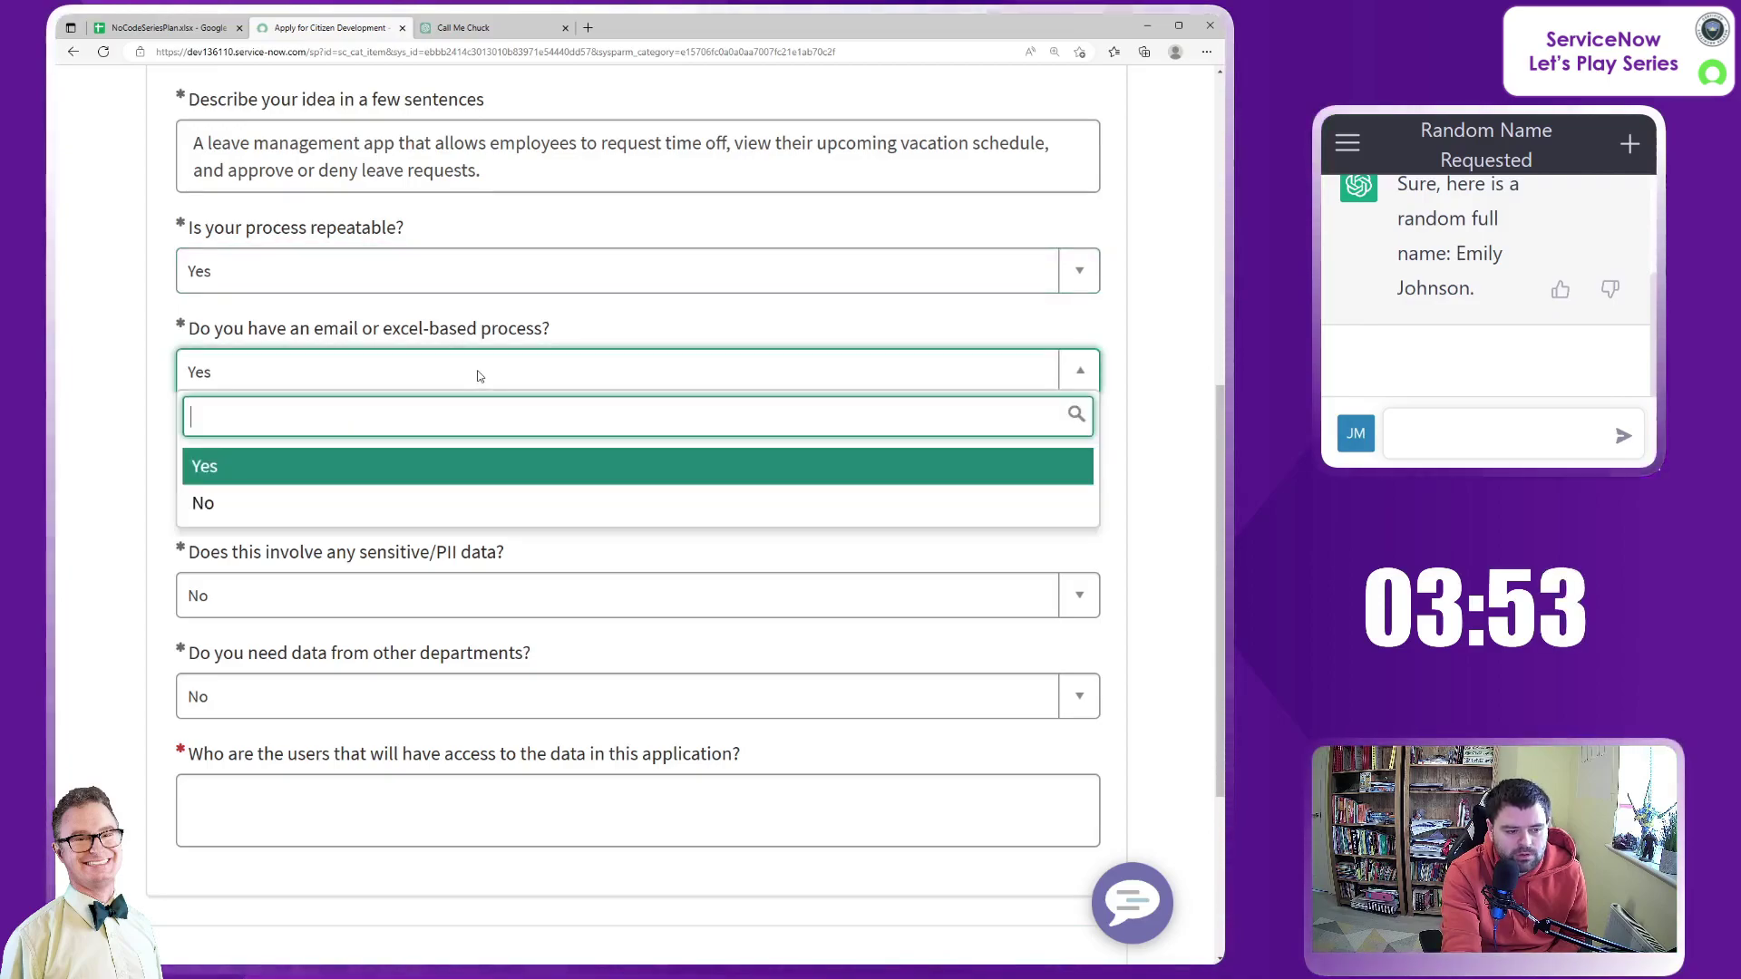
pyautogui.click(253, 506)
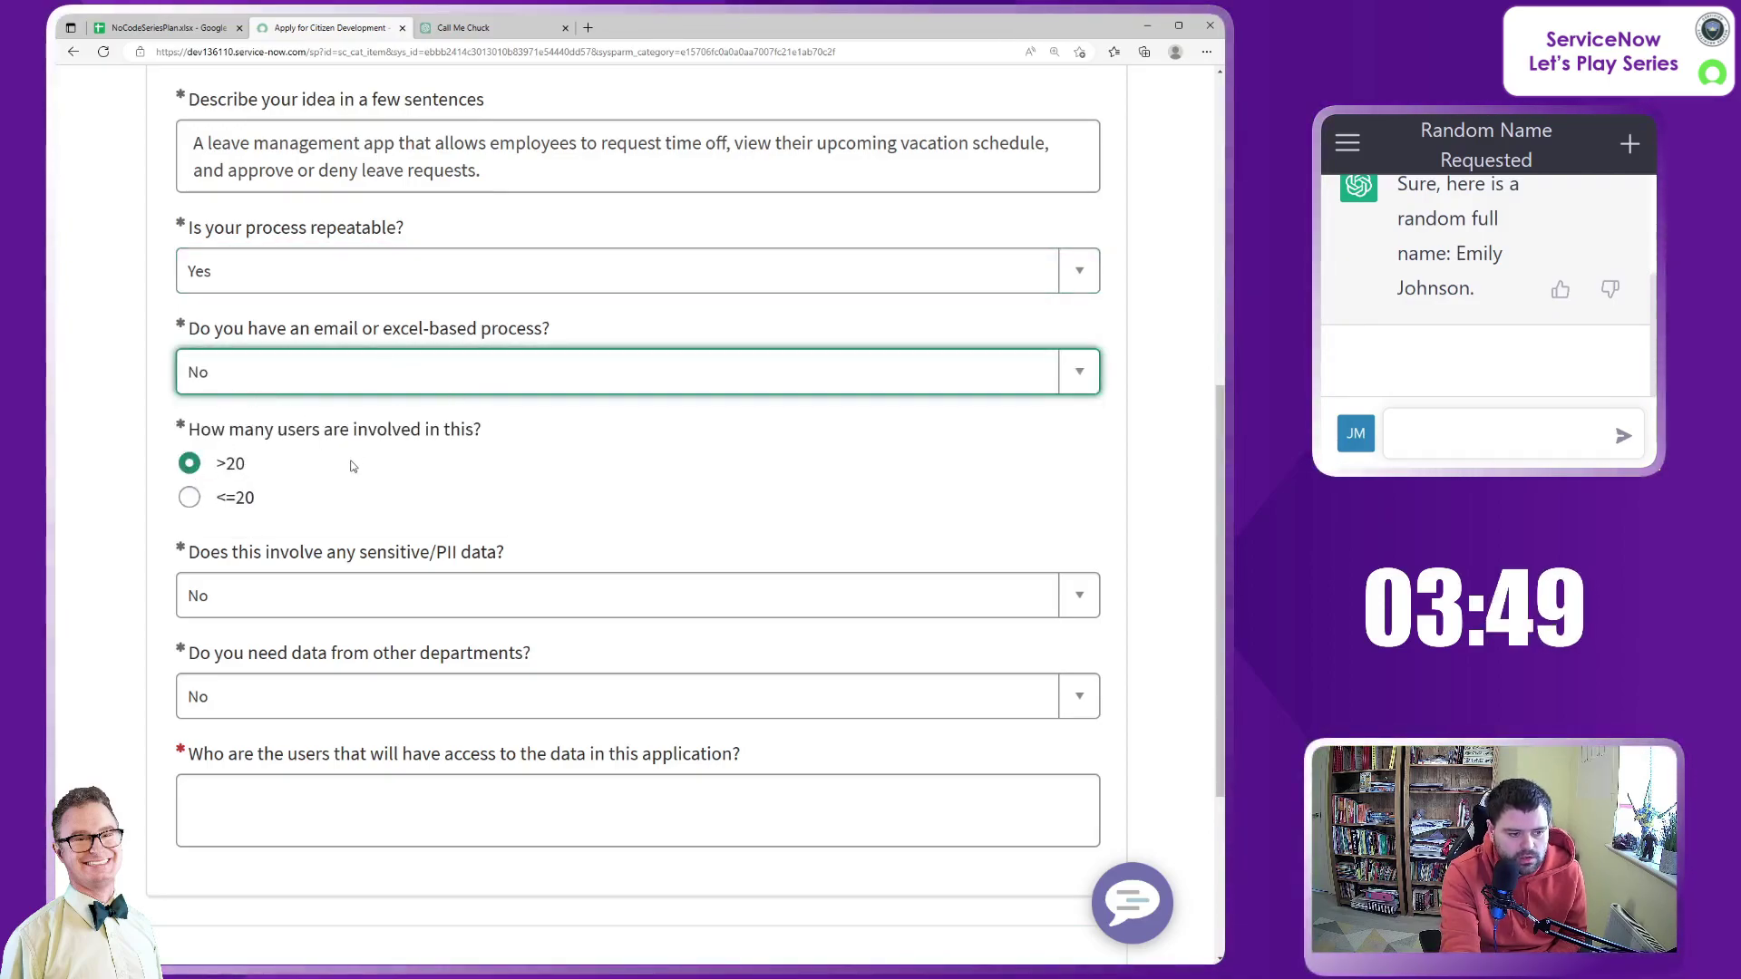
pyautogui.scroll(-2, 281, 433)
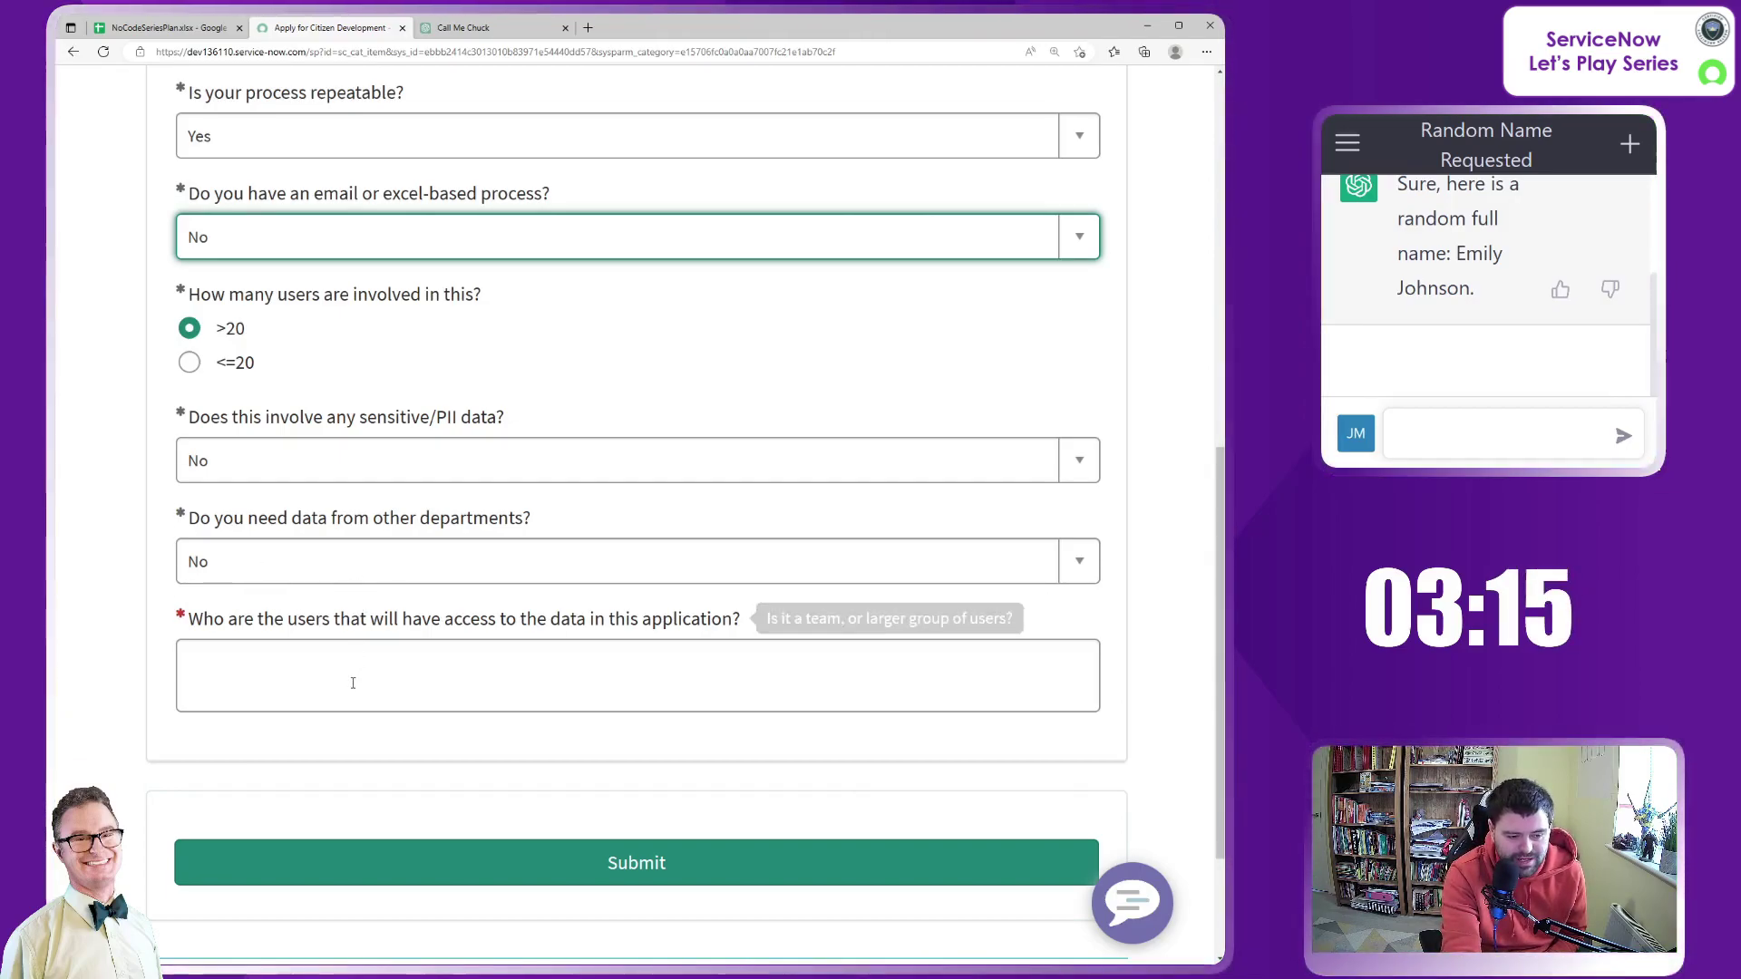
# Step: Enter 'All Employees and Managers,' as who will access the data, then submit the request
pyautogui.click(316, 678)
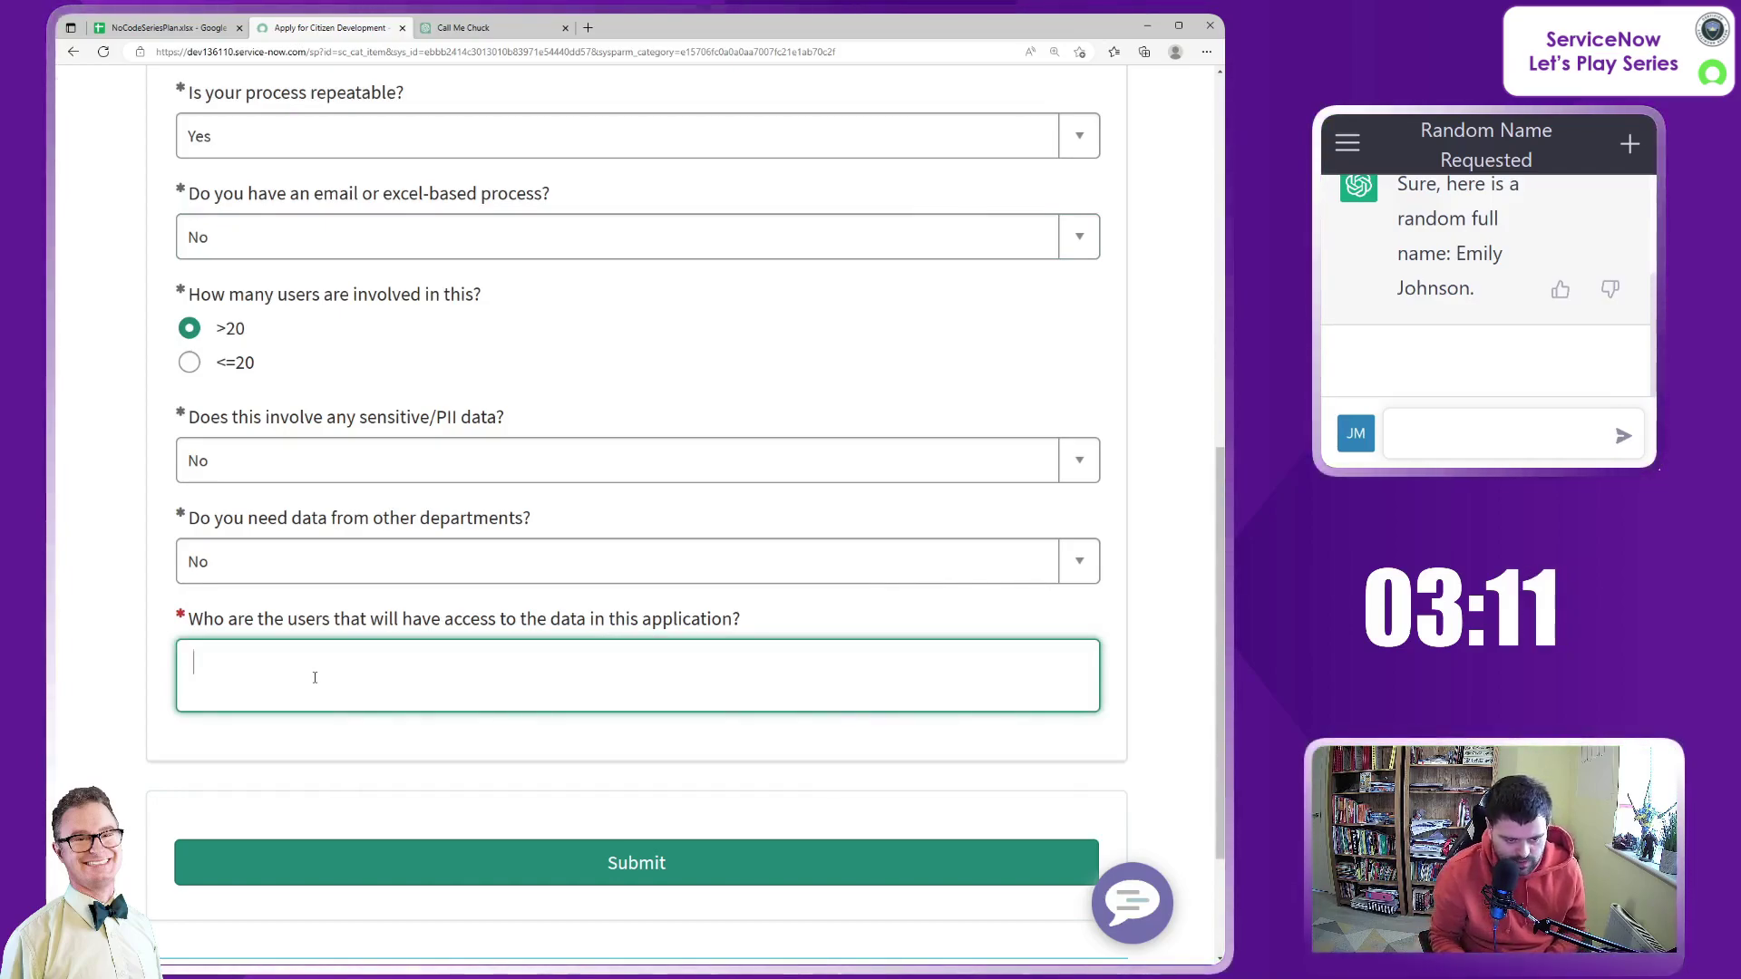
pyautogui.write('All Em')
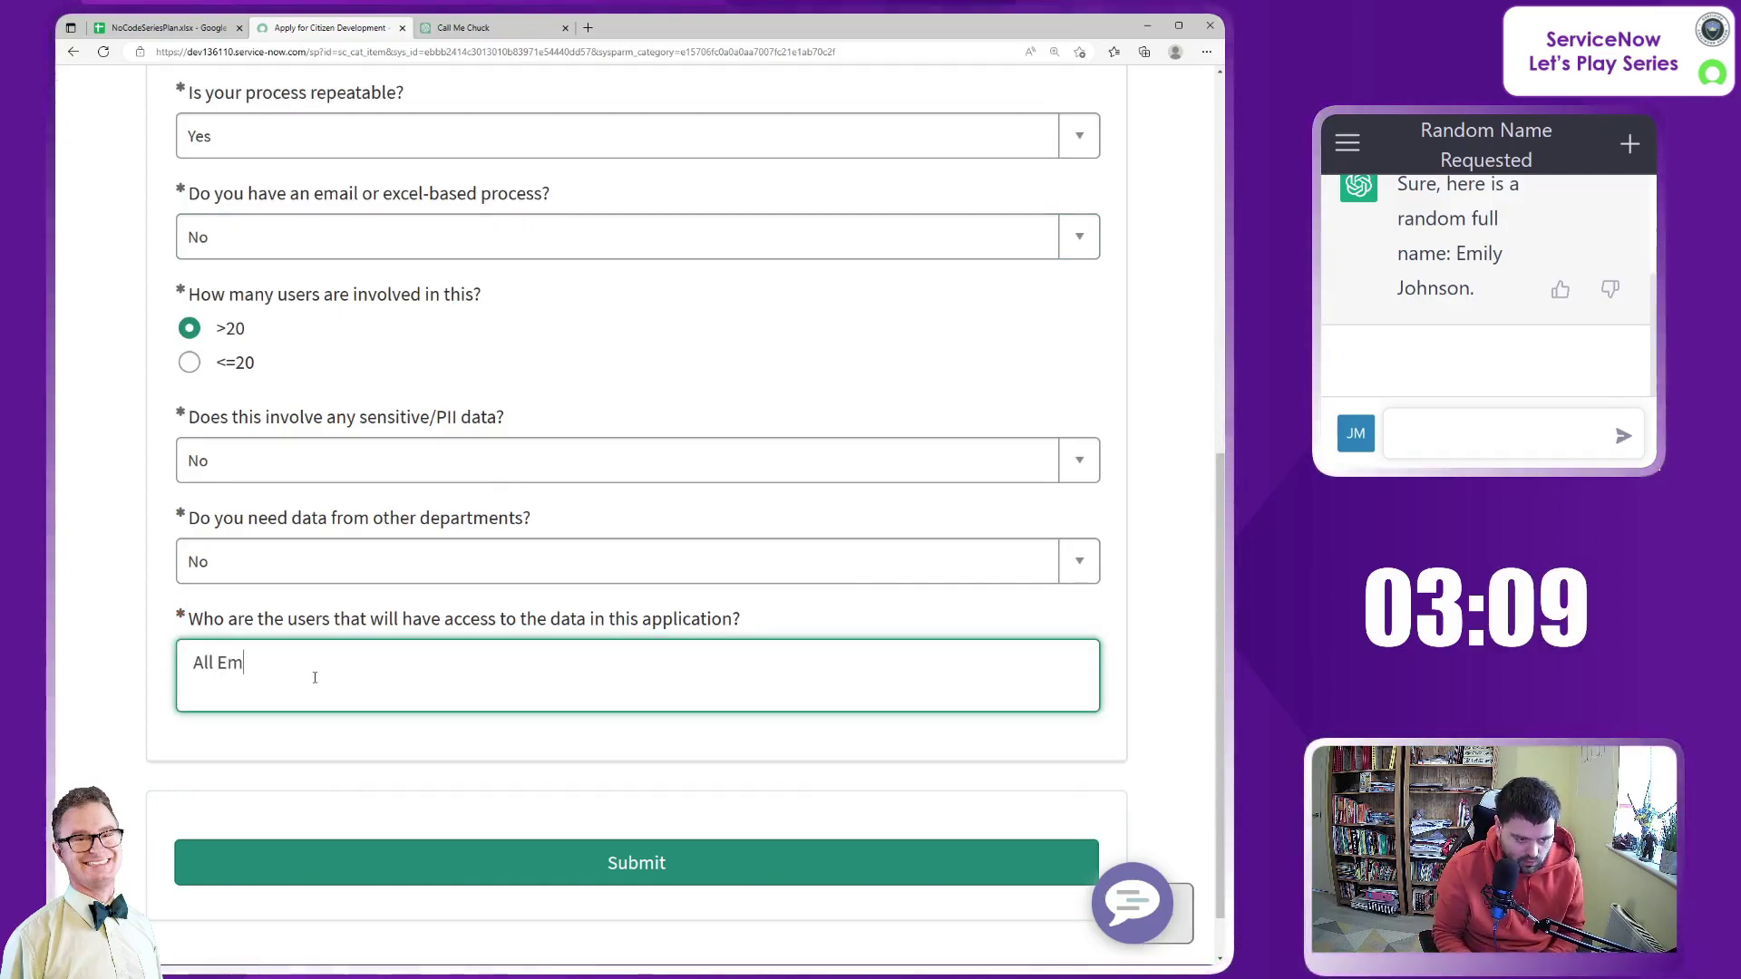
pyautogui.write('ployee')
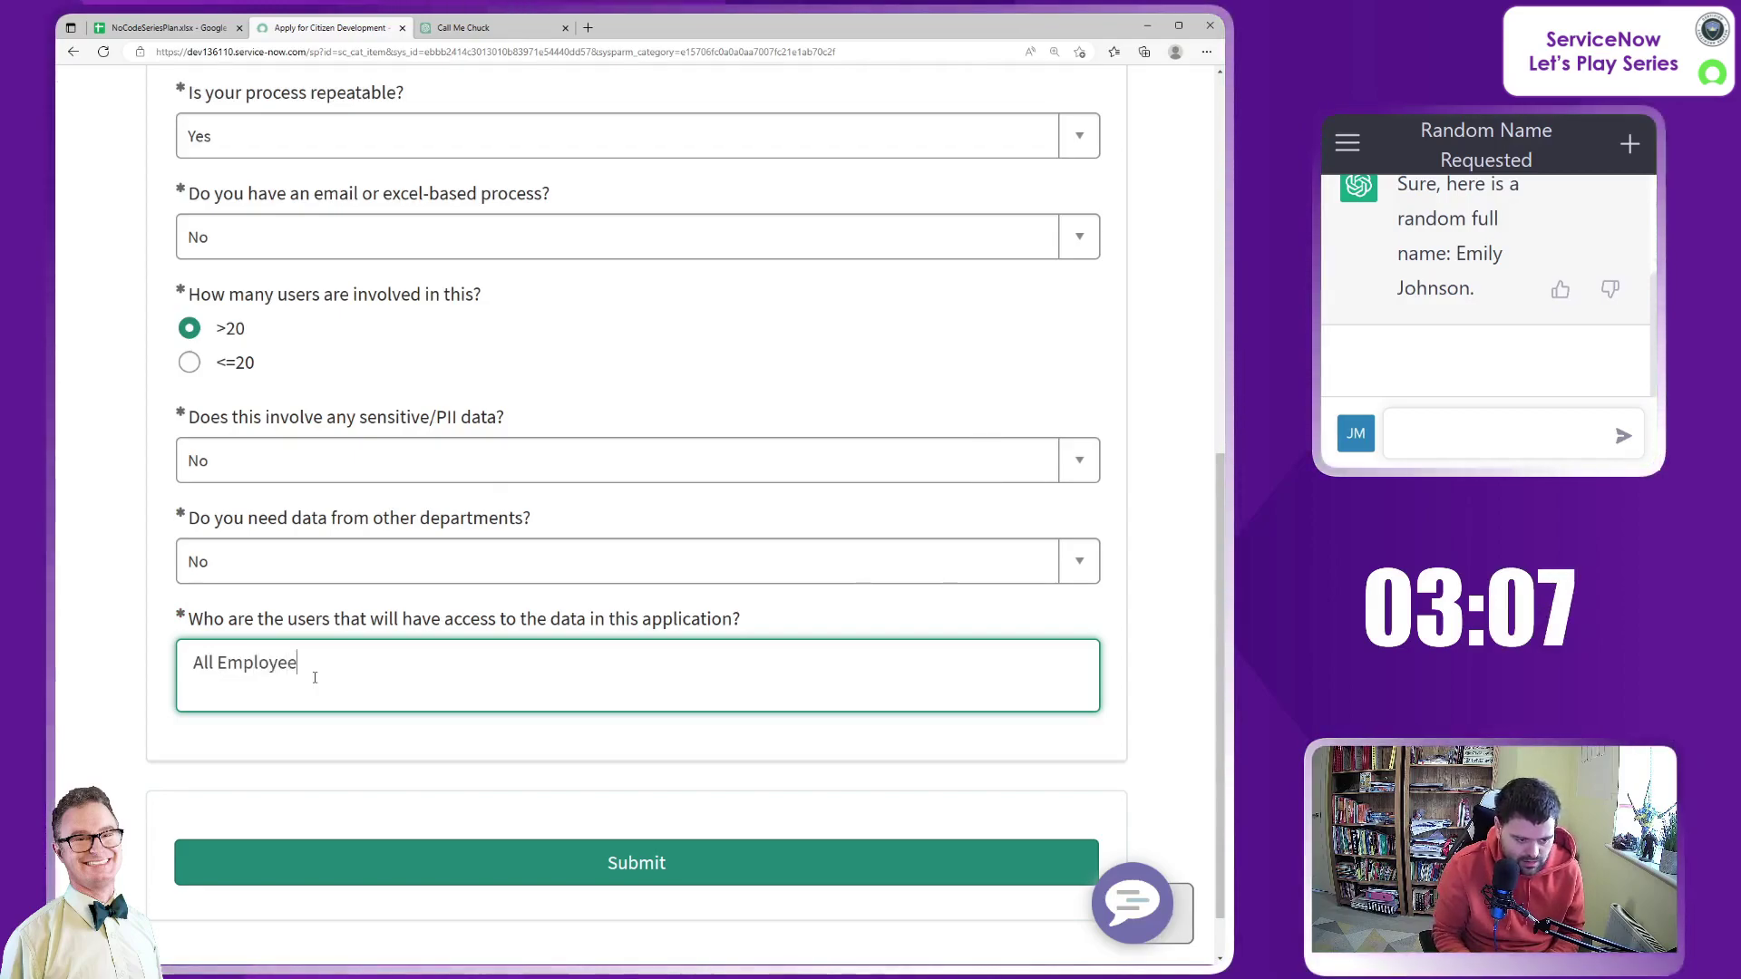
pyautogui.write('s and Managers,')
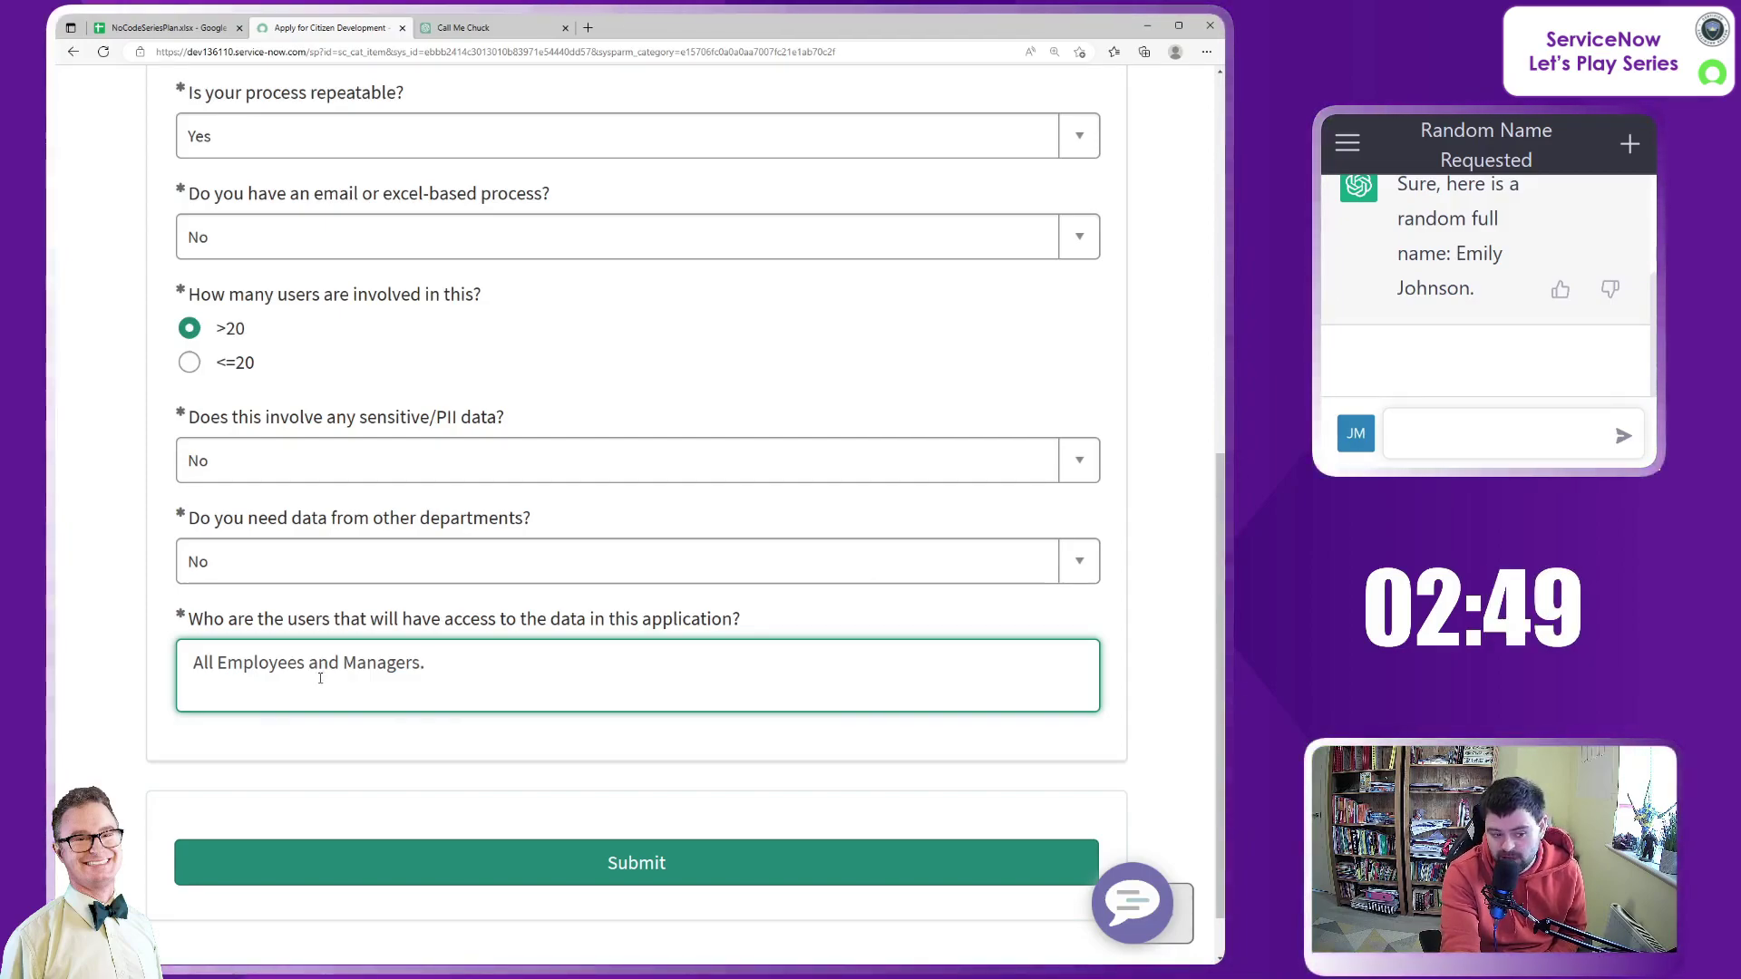
pyautogui.click(637, 862)
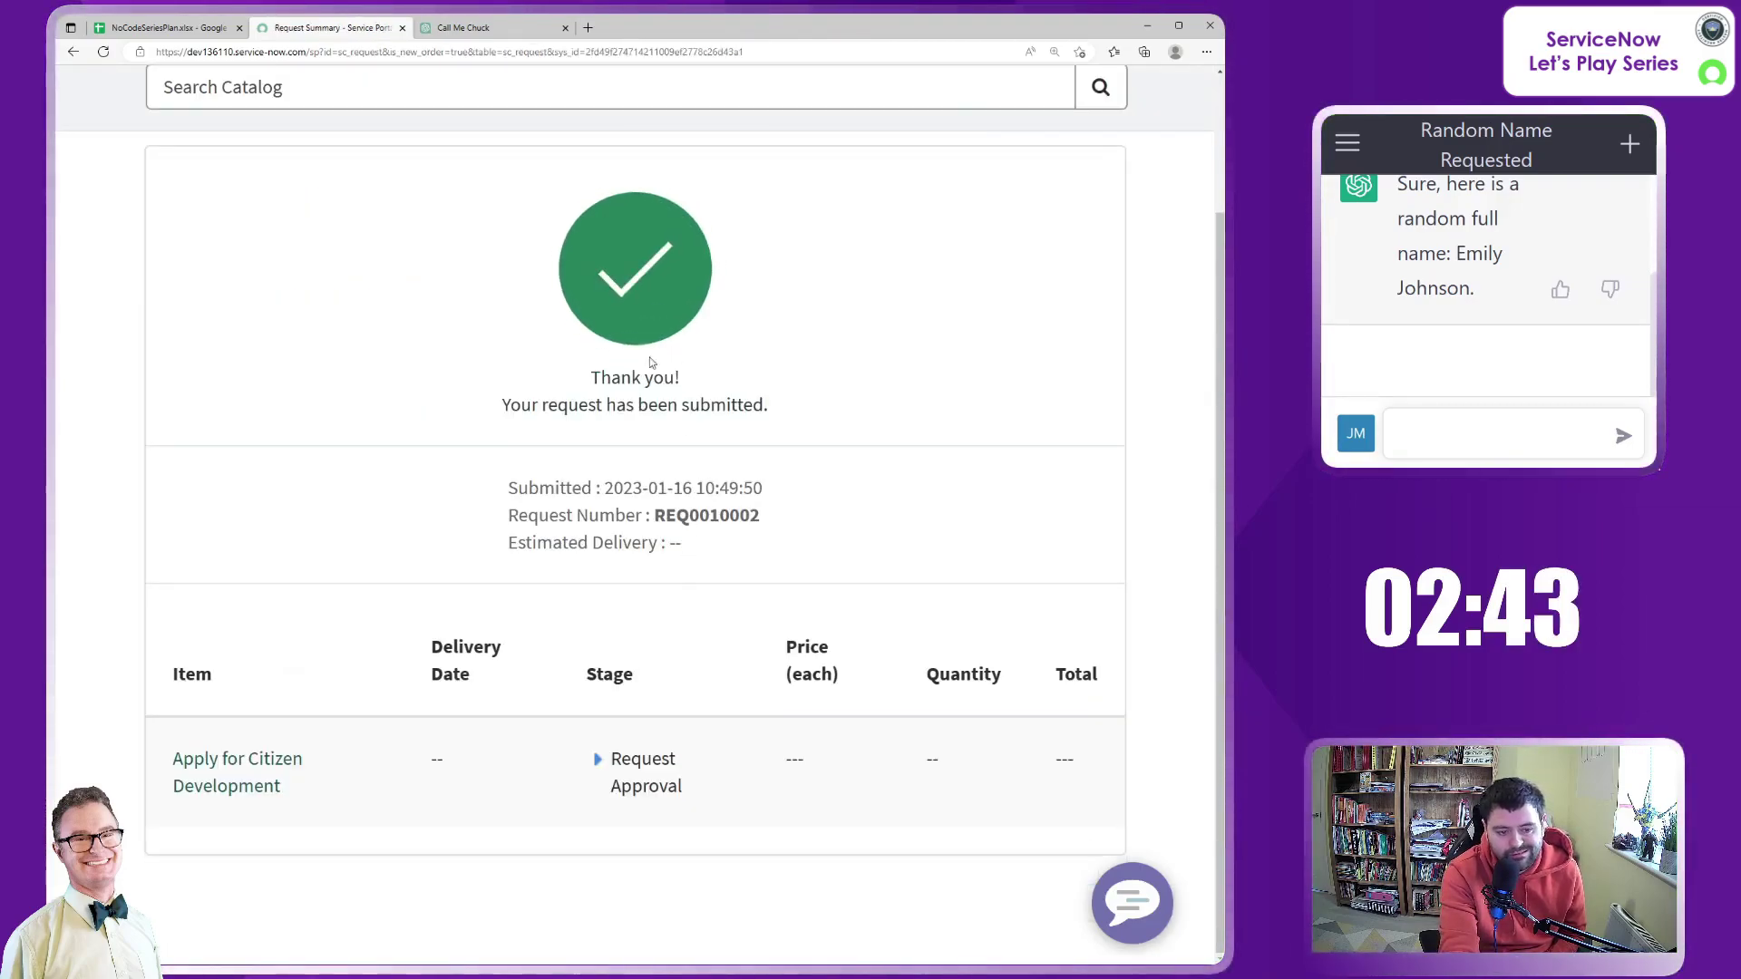
# Step: Copy the new request number and load the classic-UI App Engine Studio page
pyautogui.doubleClick(709, 515)
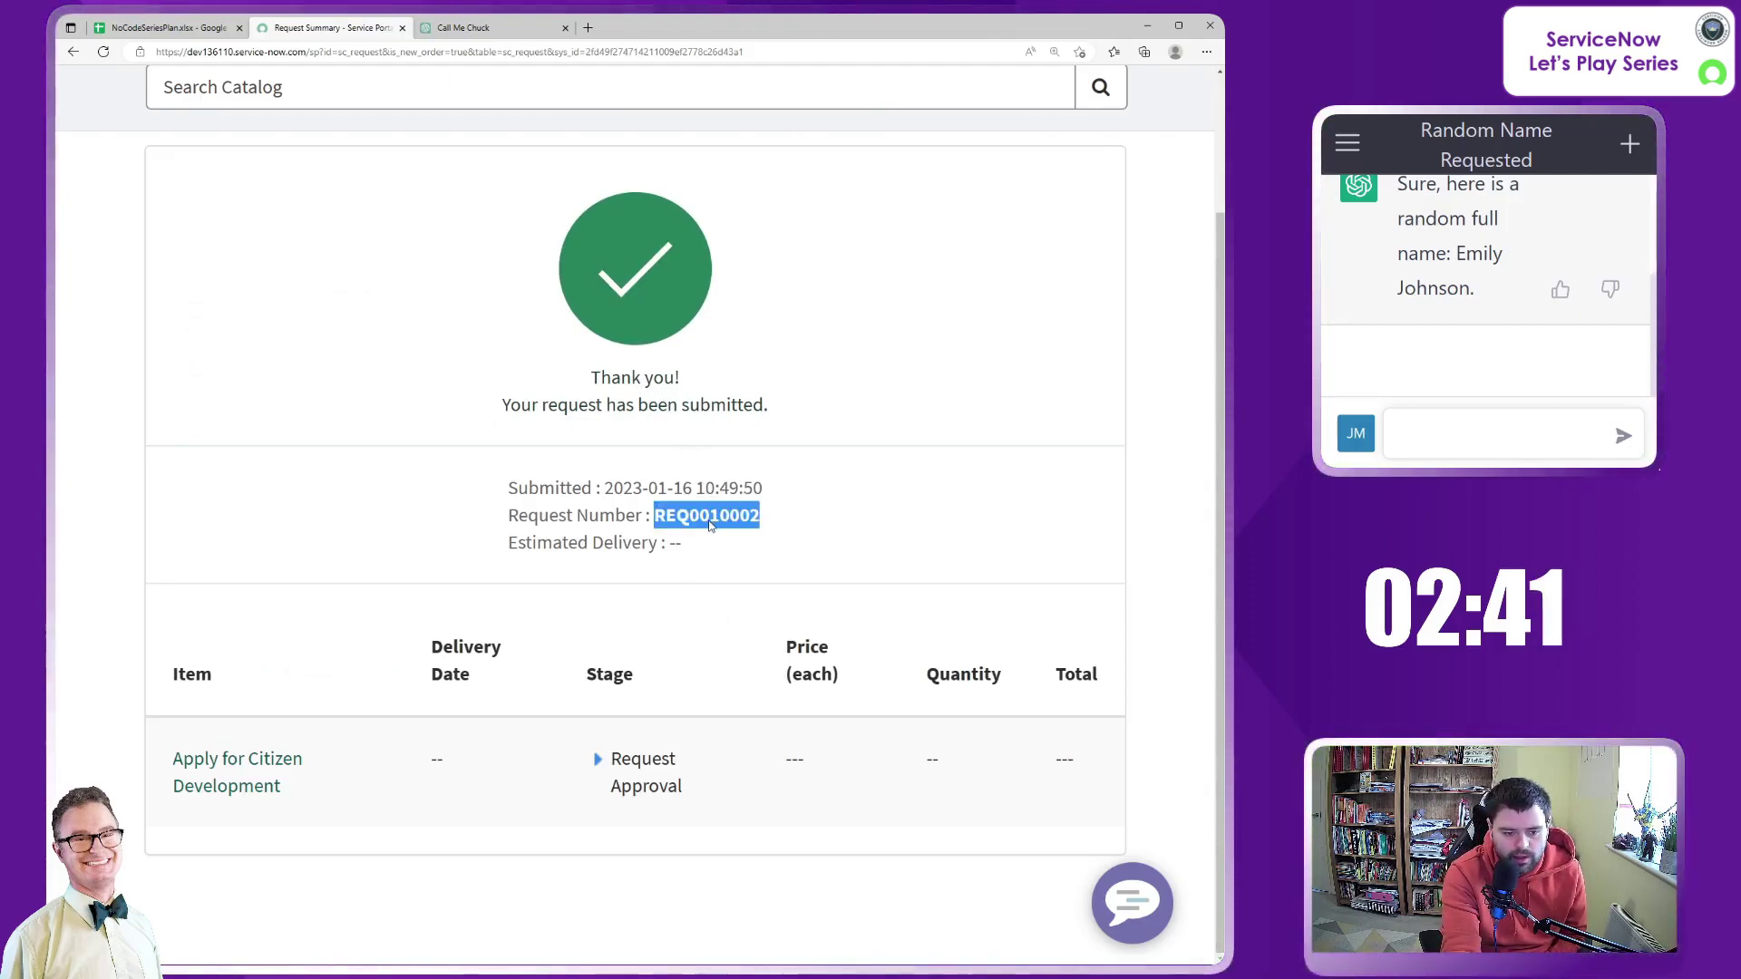
pyautogui.click(807, 523)
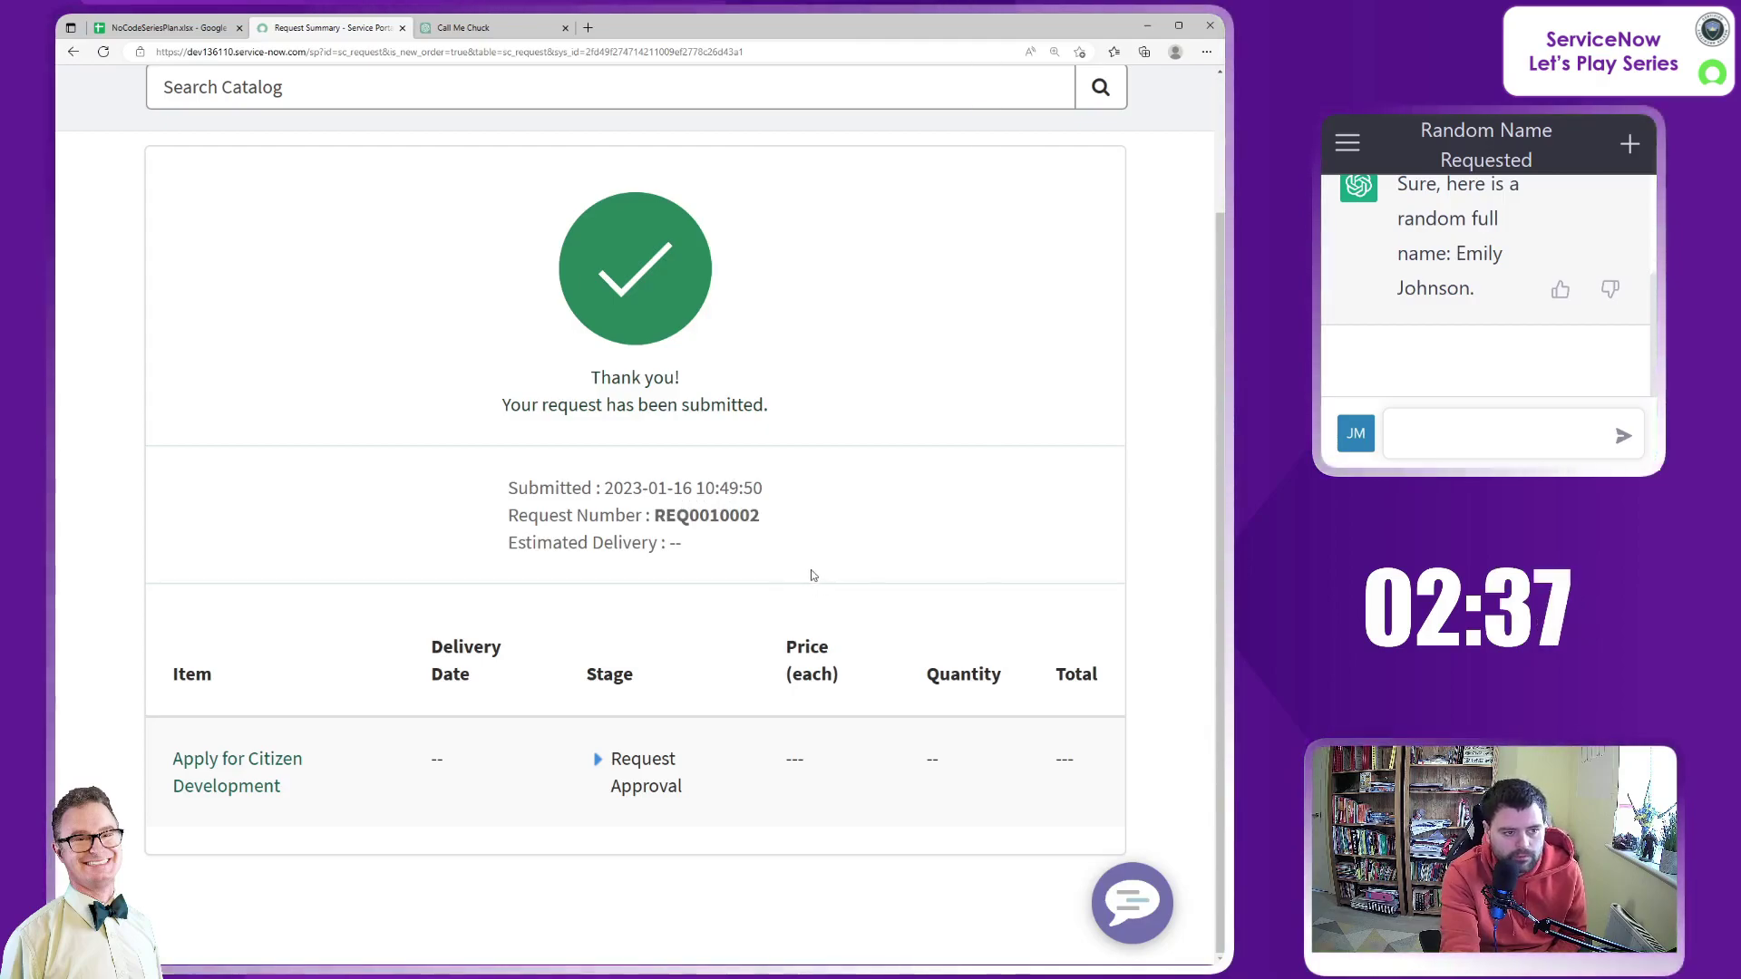
pyautogui.scroll(2, 848, 573)
pyautogui.click(1174, 106)
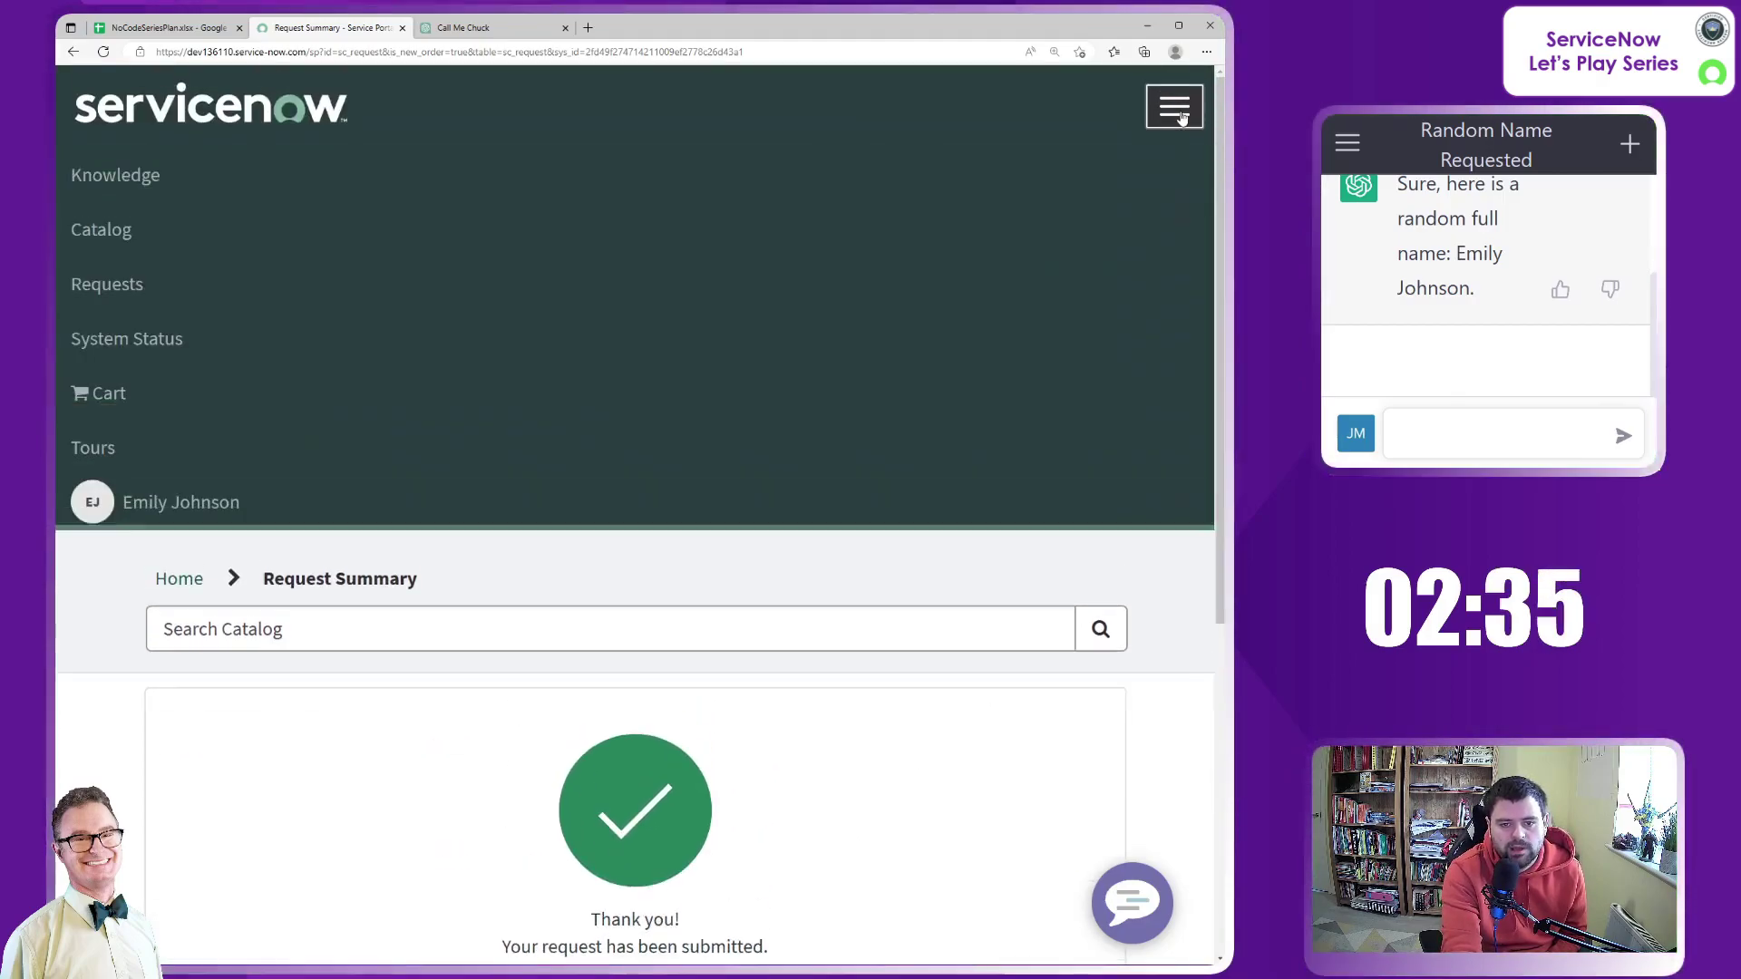
pyautogui.moveTo(305, 52); pyautogui.dragTo(1144, 26)
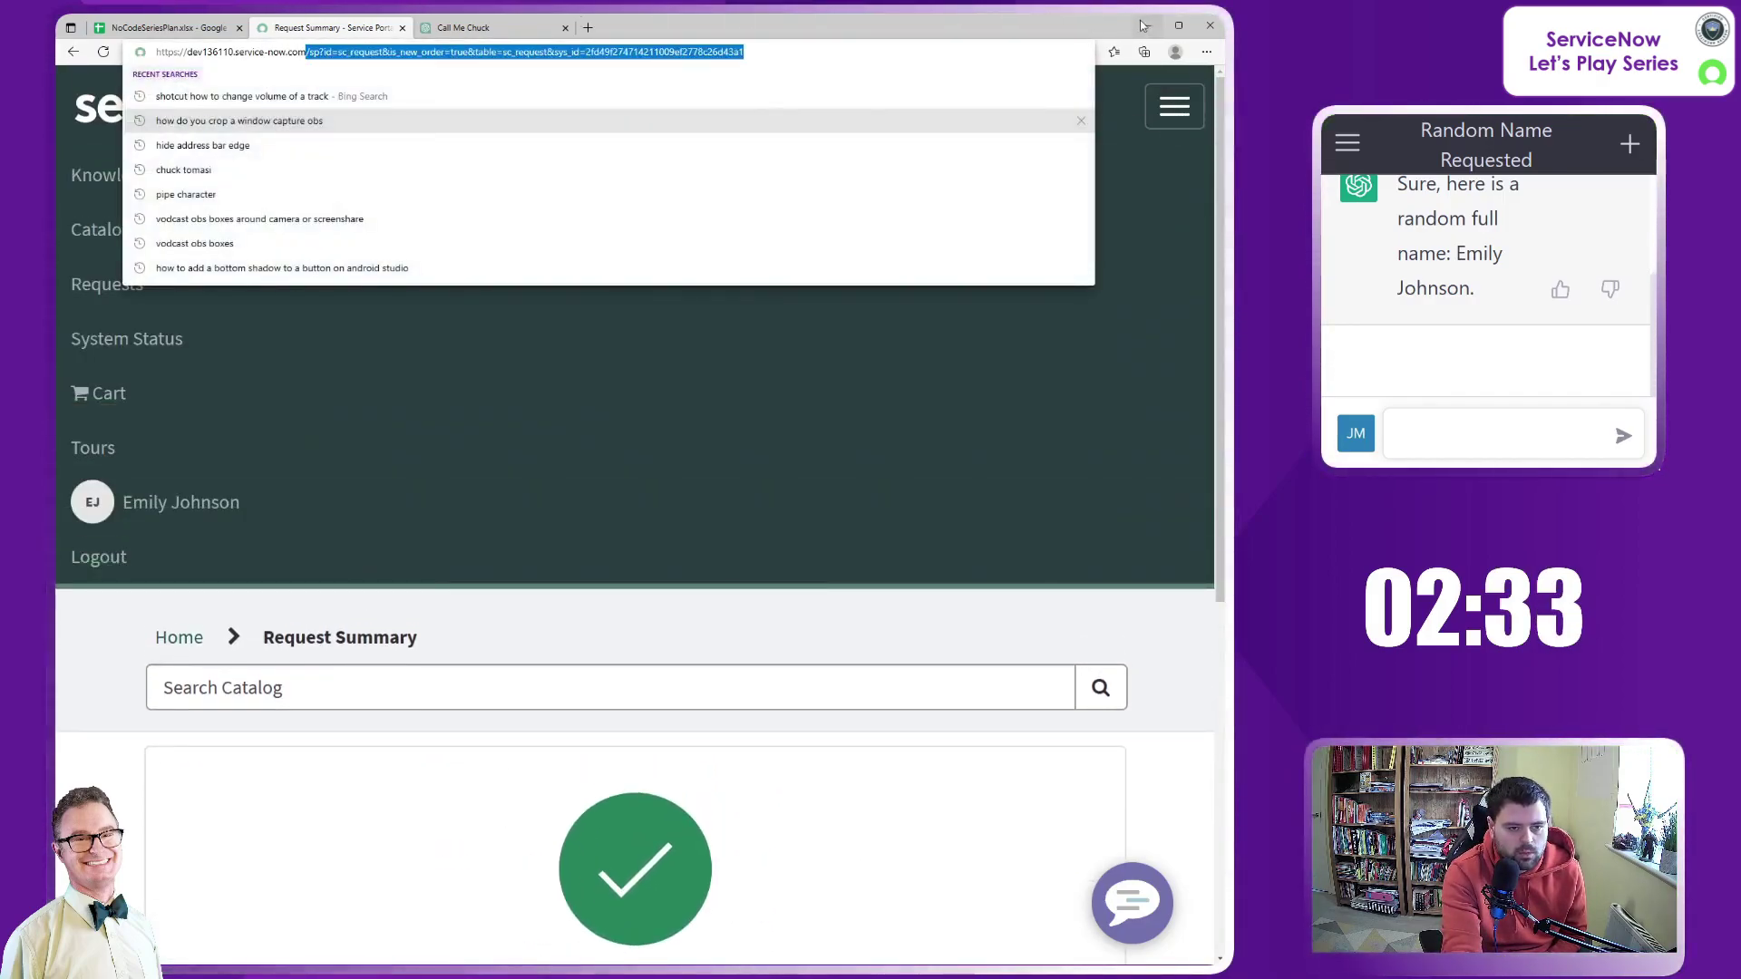
pyautogui.hotkey('ctrl', 'v')
pyautogui.press('Return')
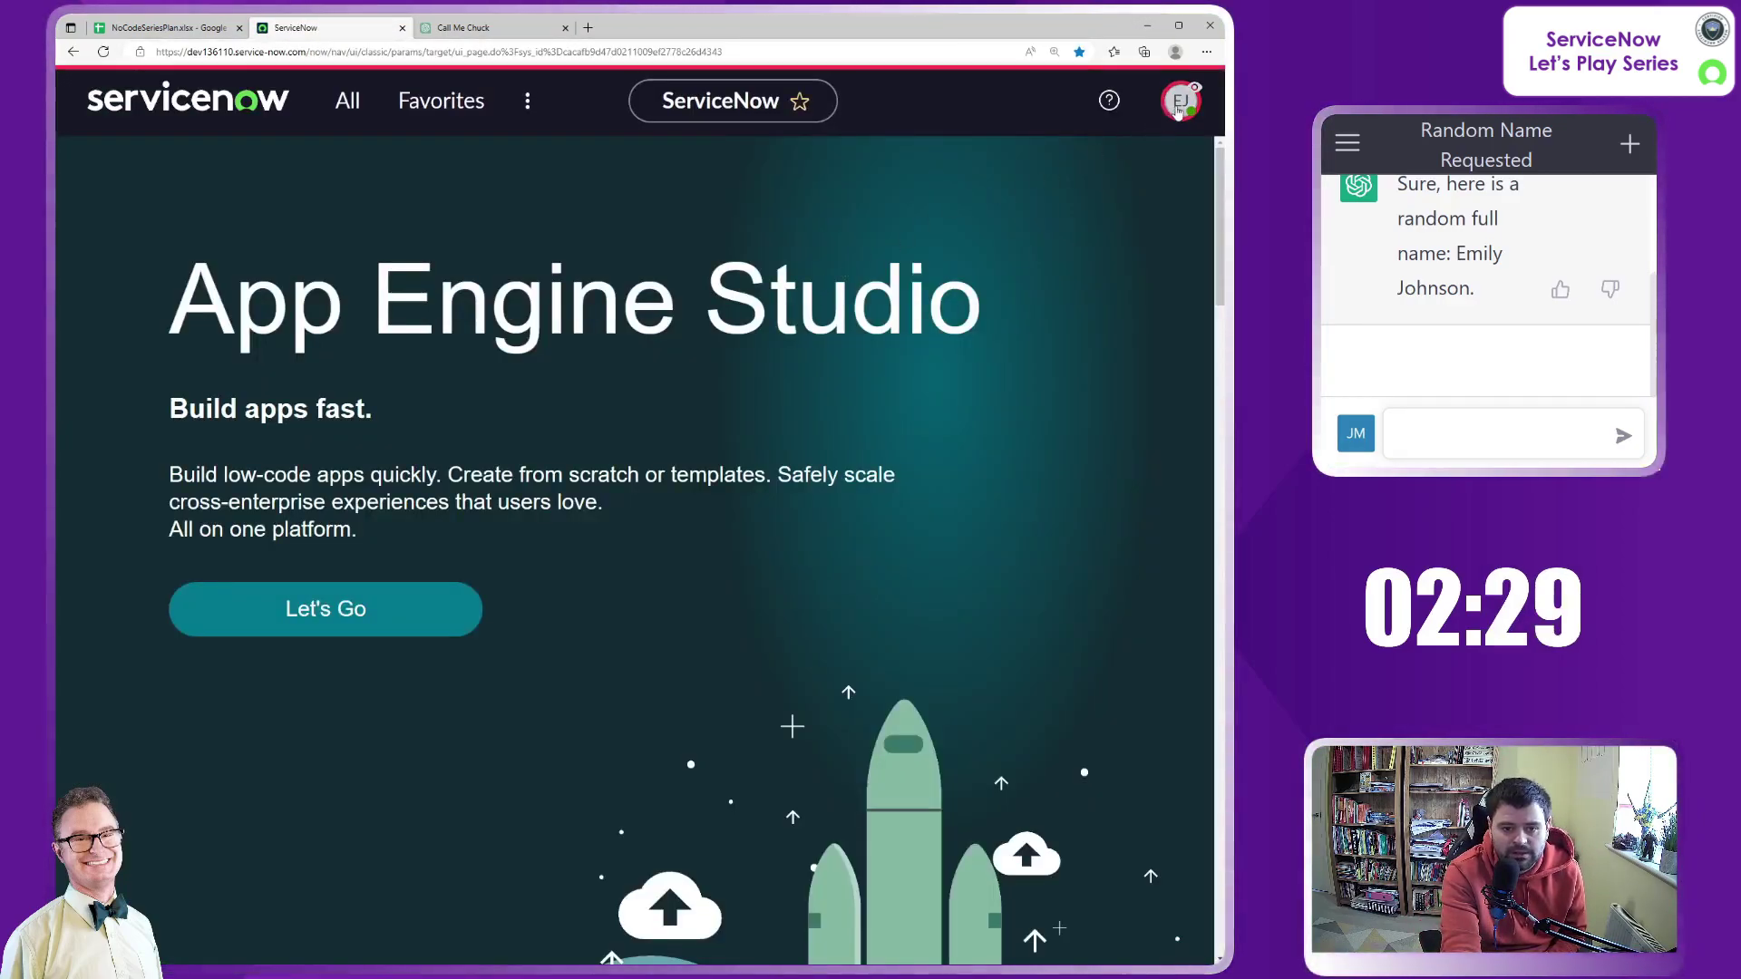
# Step: End impersonation and run a global search for REQ0010002
pyautogui.click(1180, 101)
pyautogui.click(965, 415)
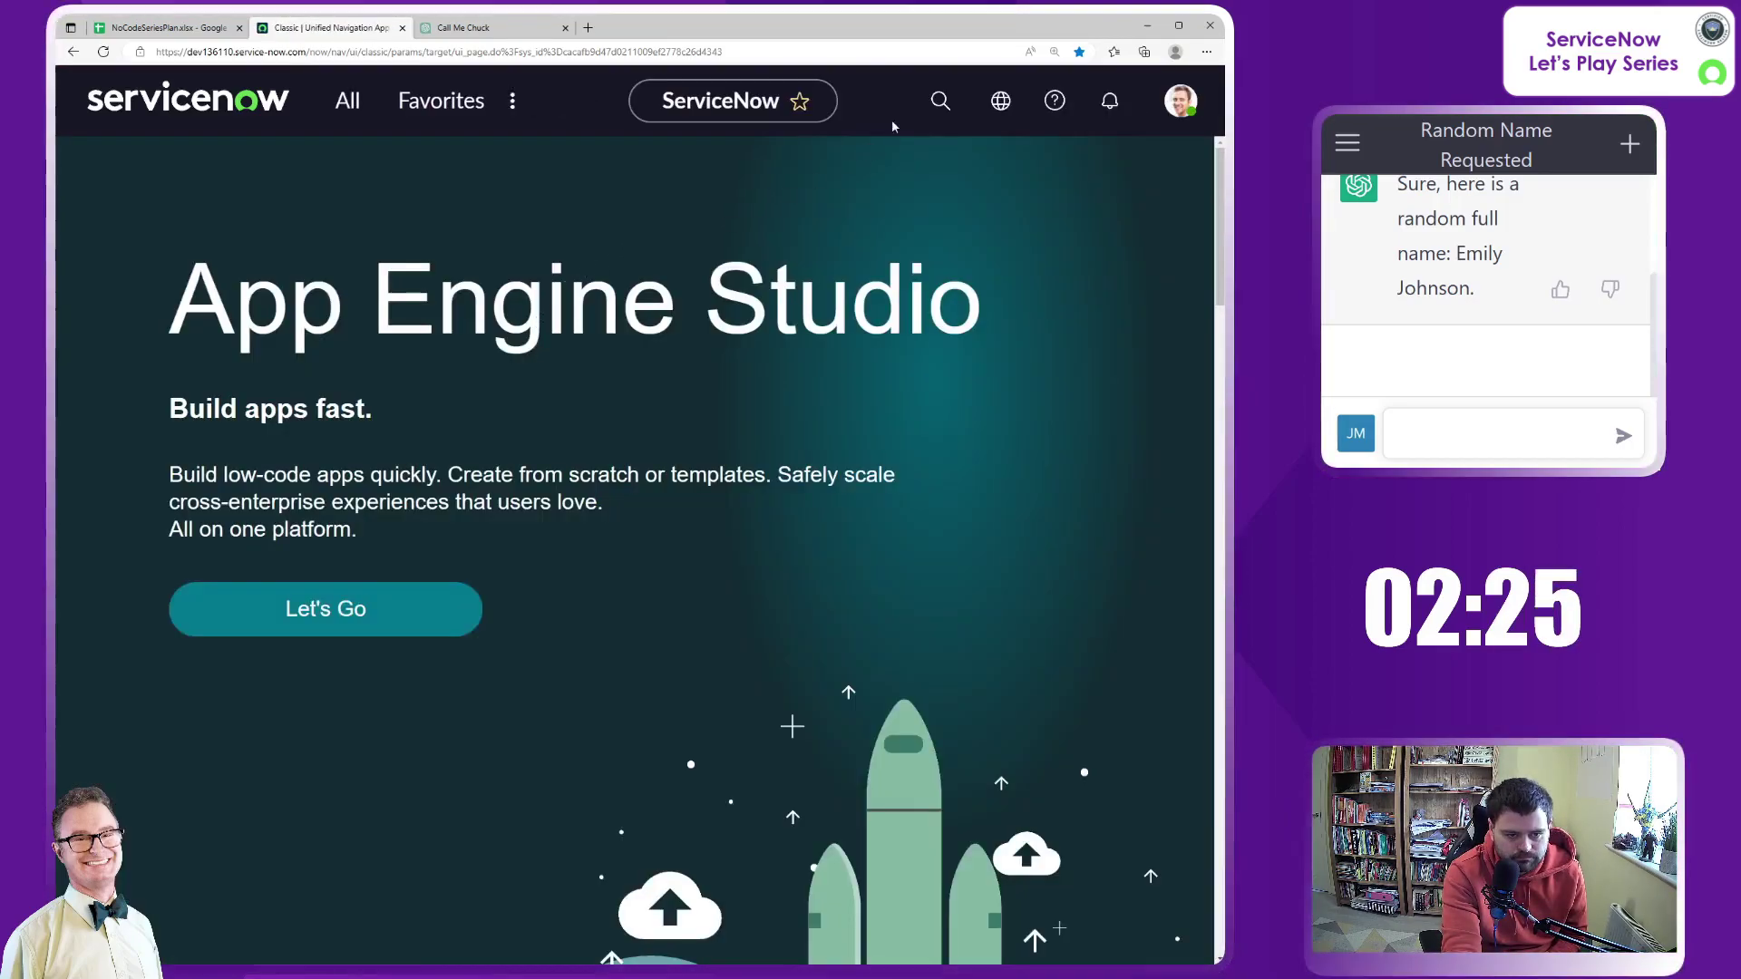
pyautogui.click(935, 100)
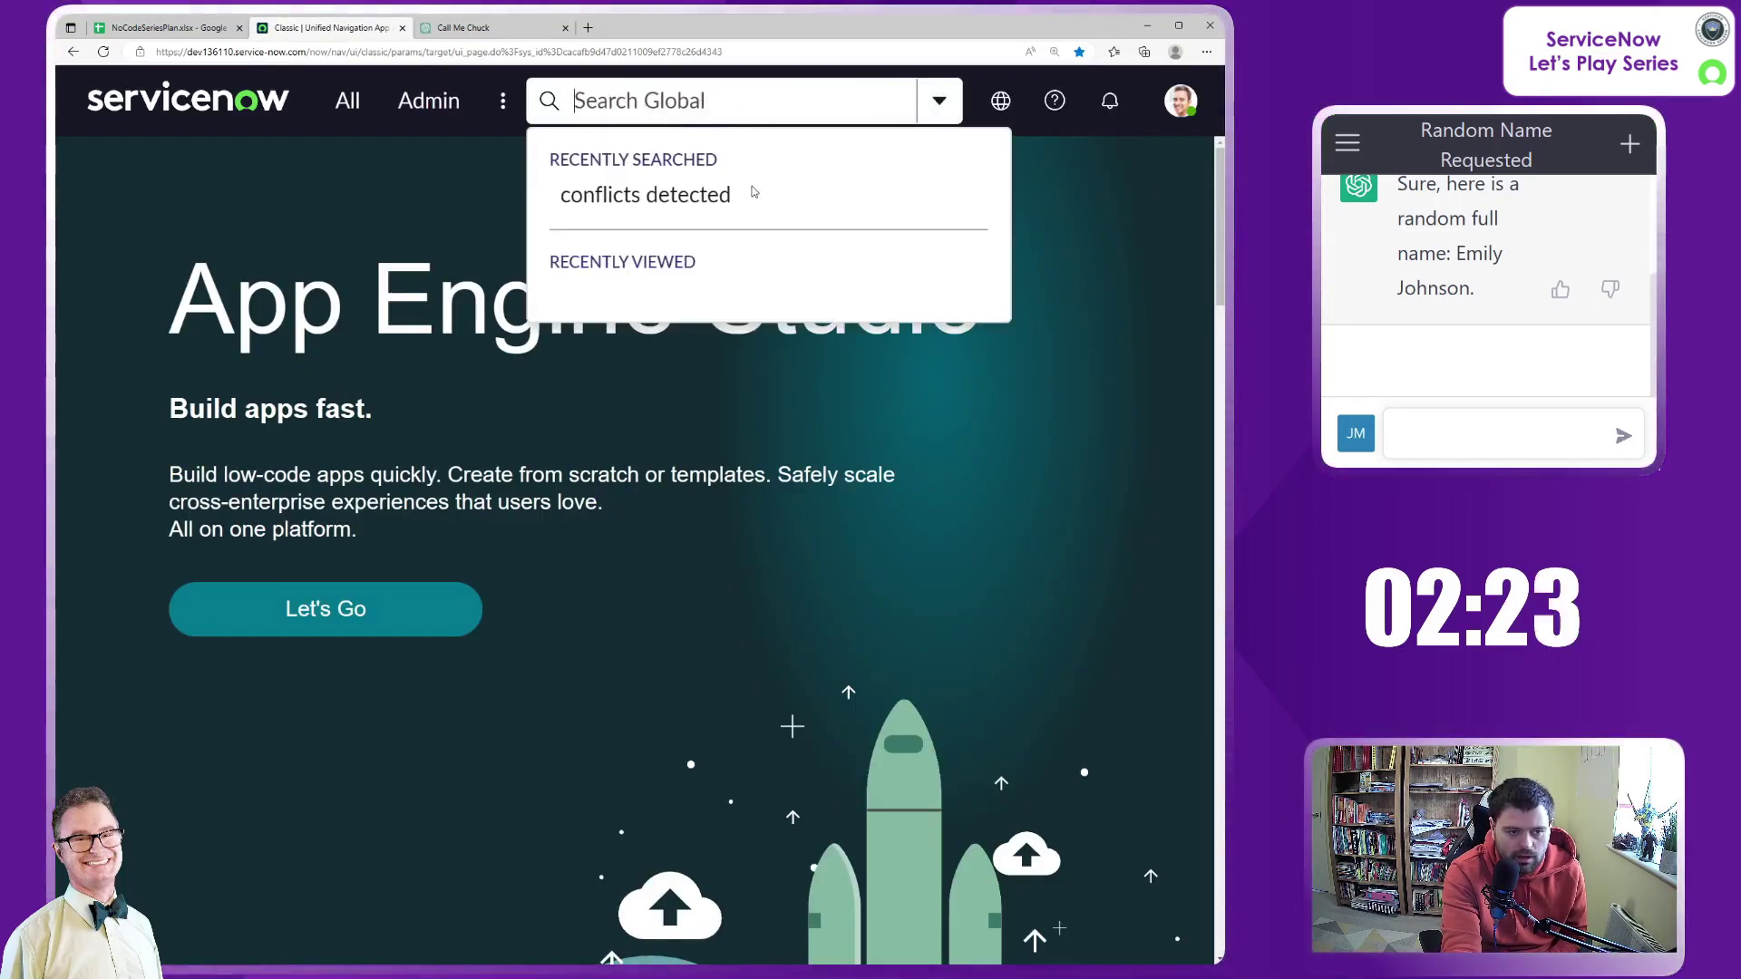
pyautogui.write('REQ0010002')
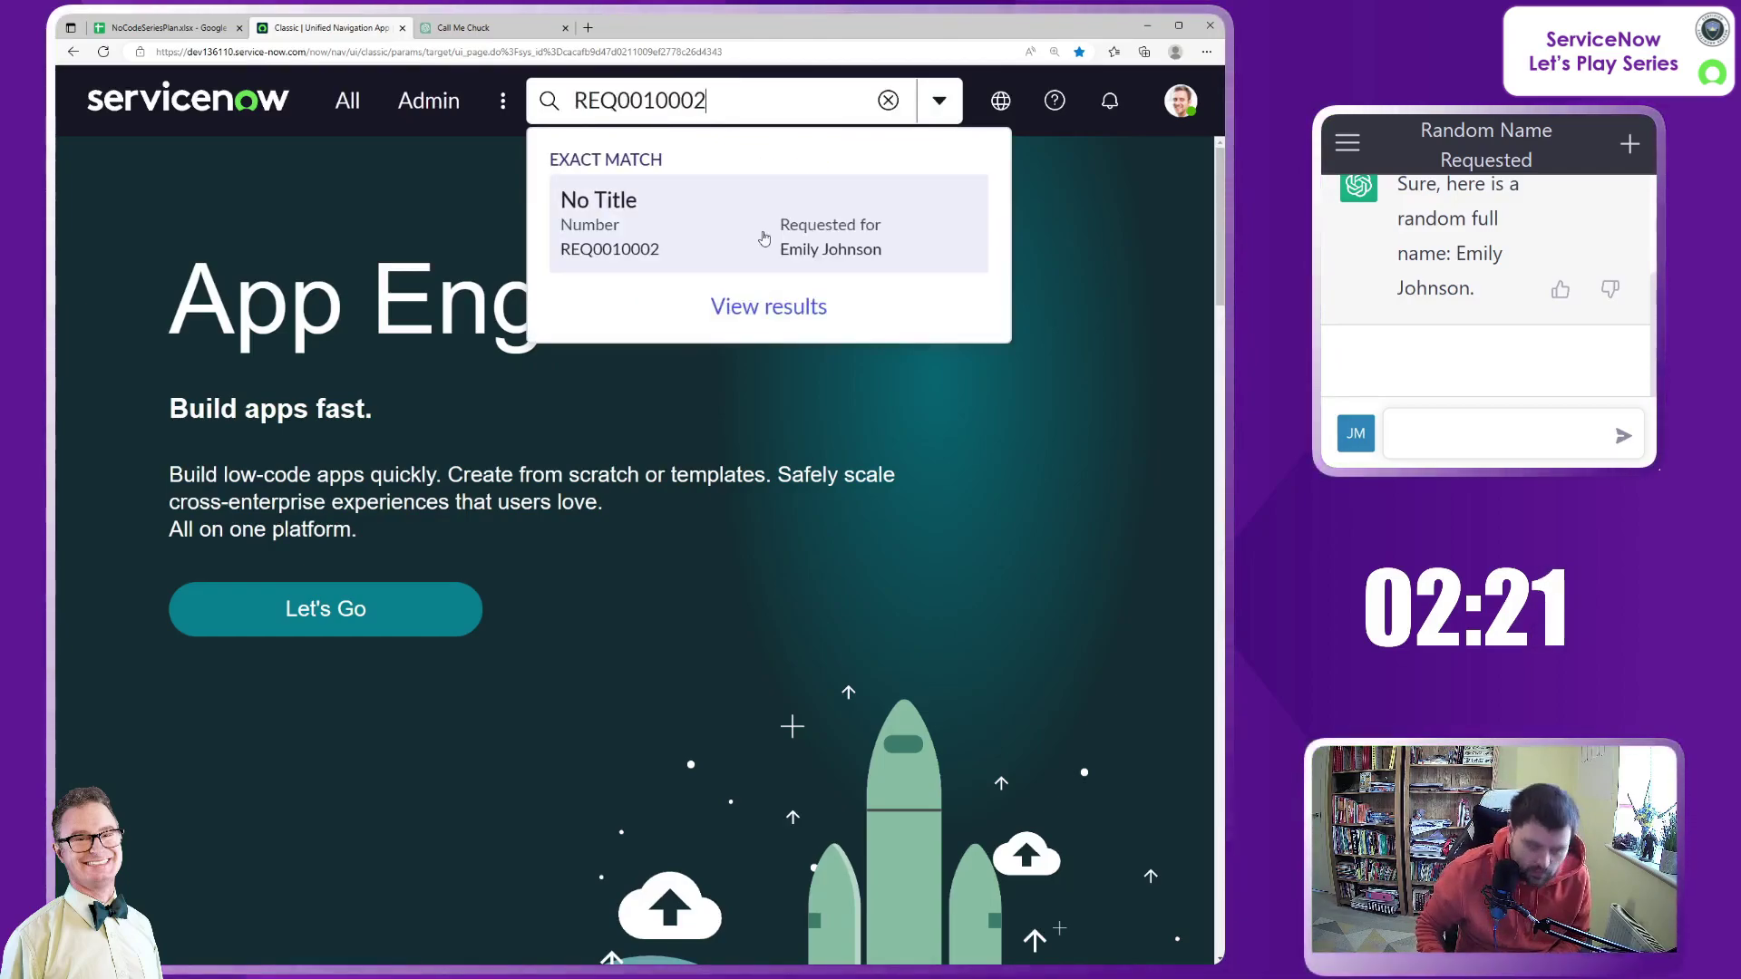
# Step: Open request REQ0010002 and show its Approvers (1) list with the Requested approval
pyautogui.click(765, 239)
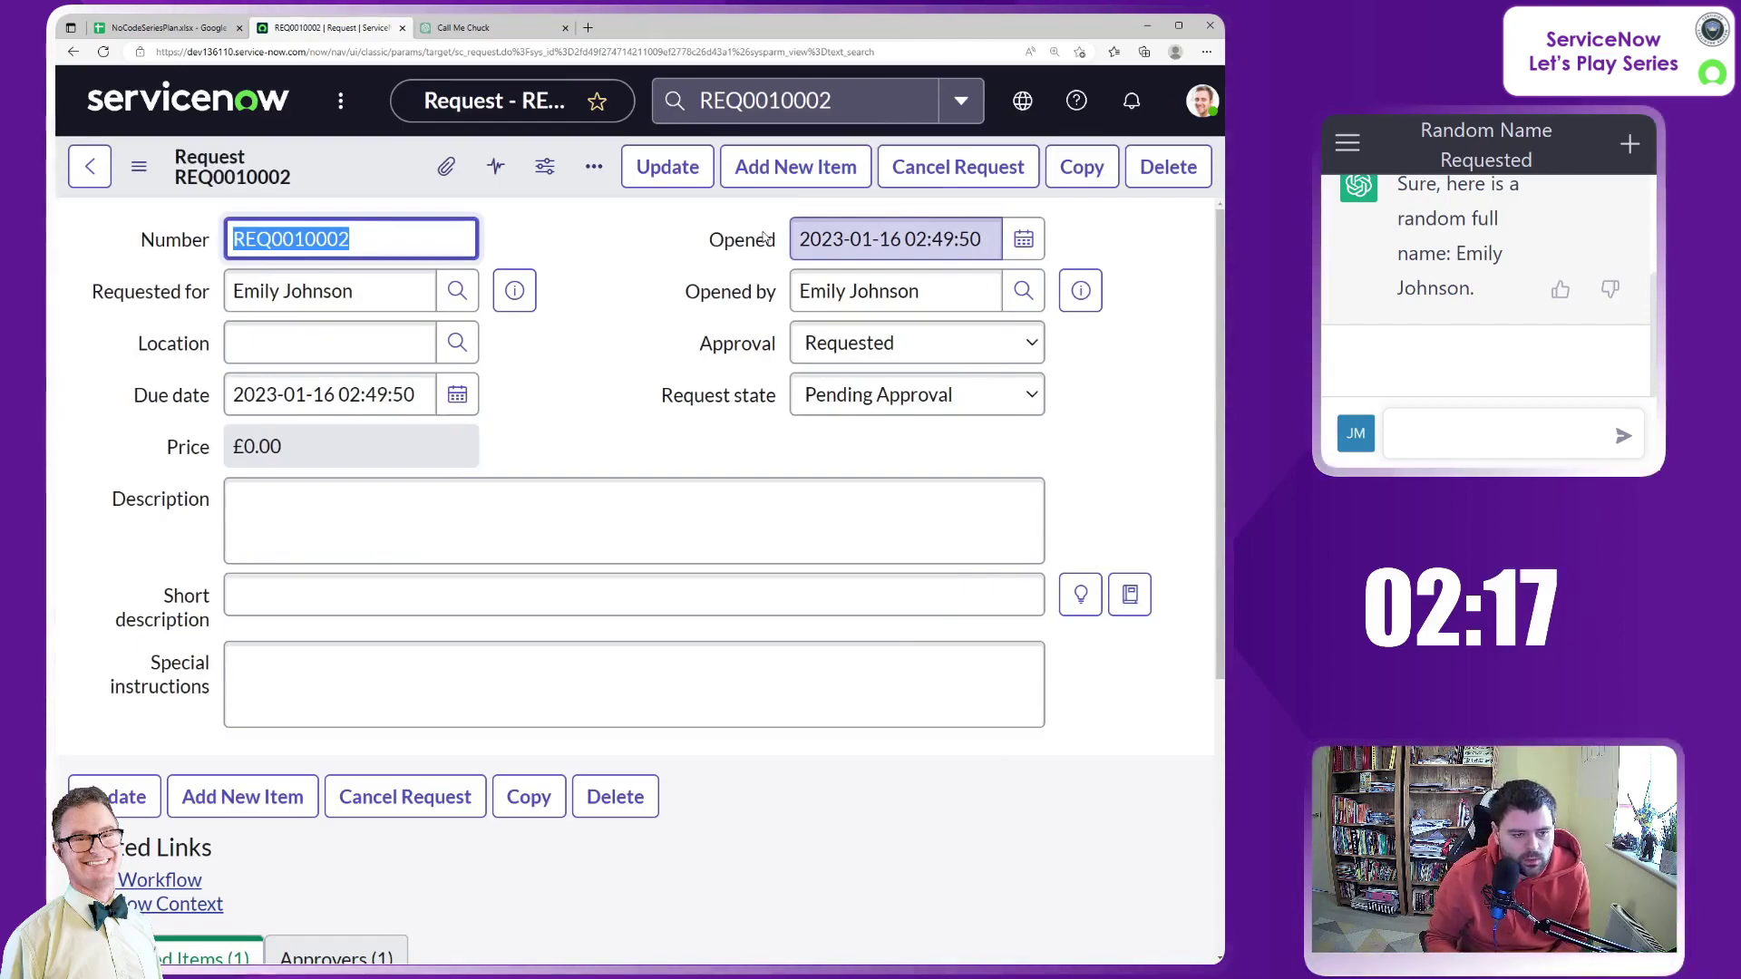
pyautogui.click(567, 406)
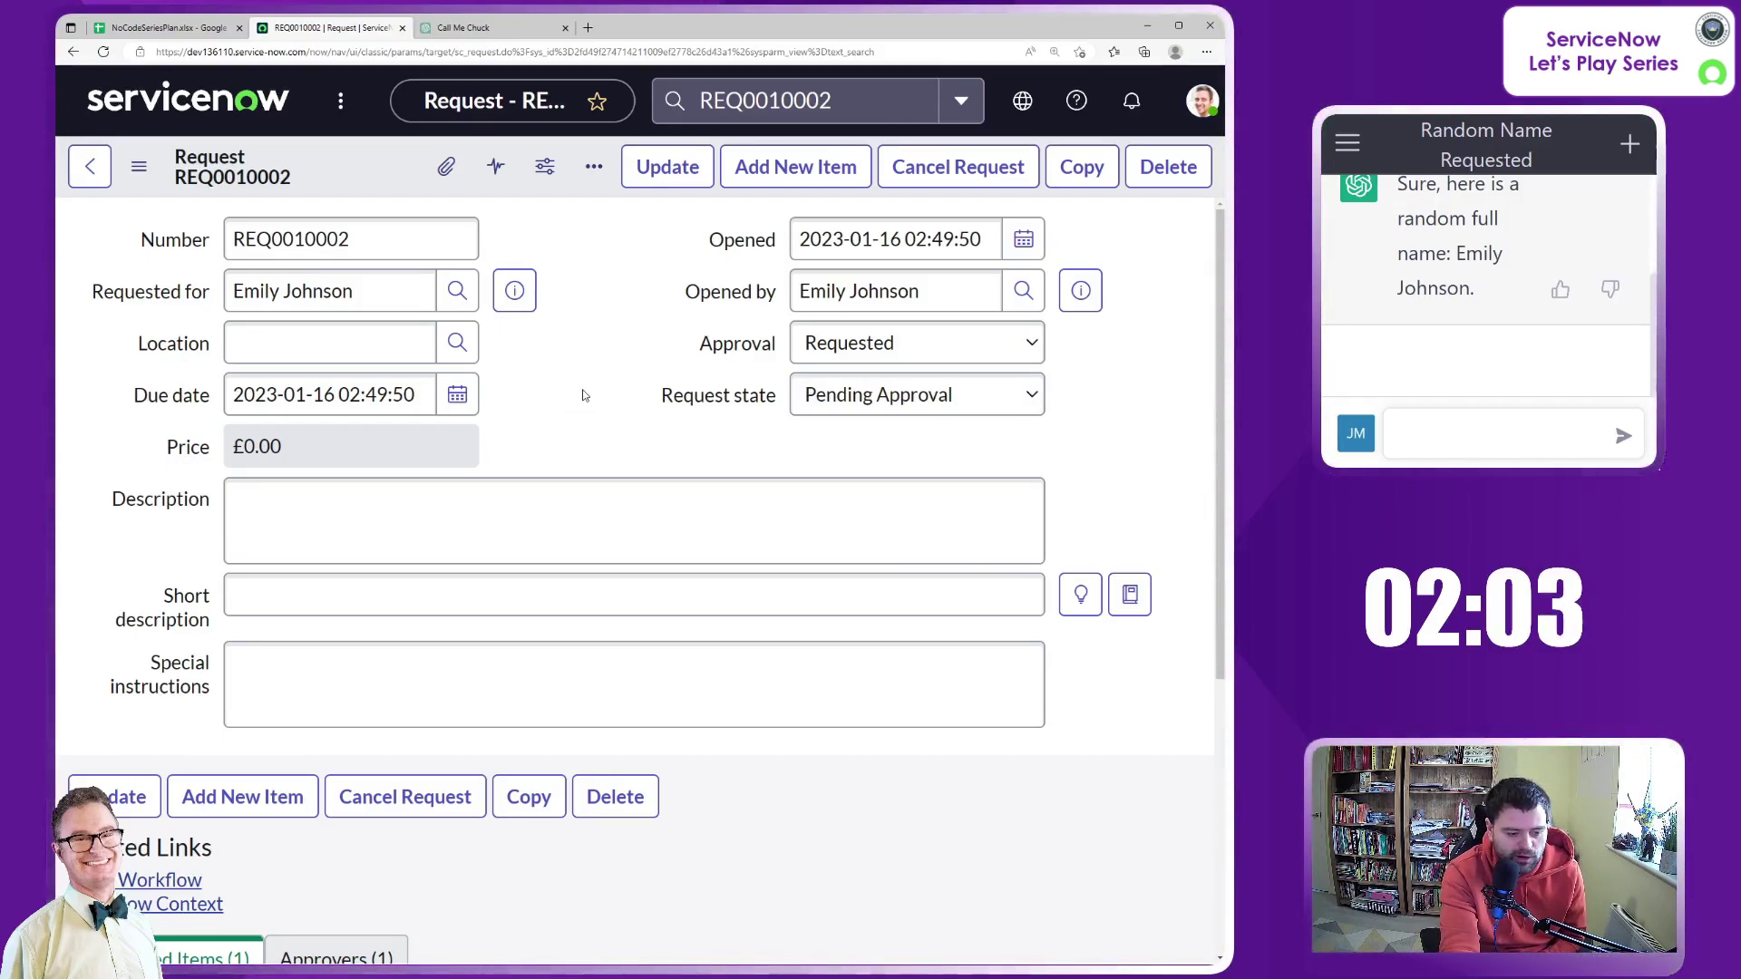
pyautogui.scroll(-3, 585, 395)
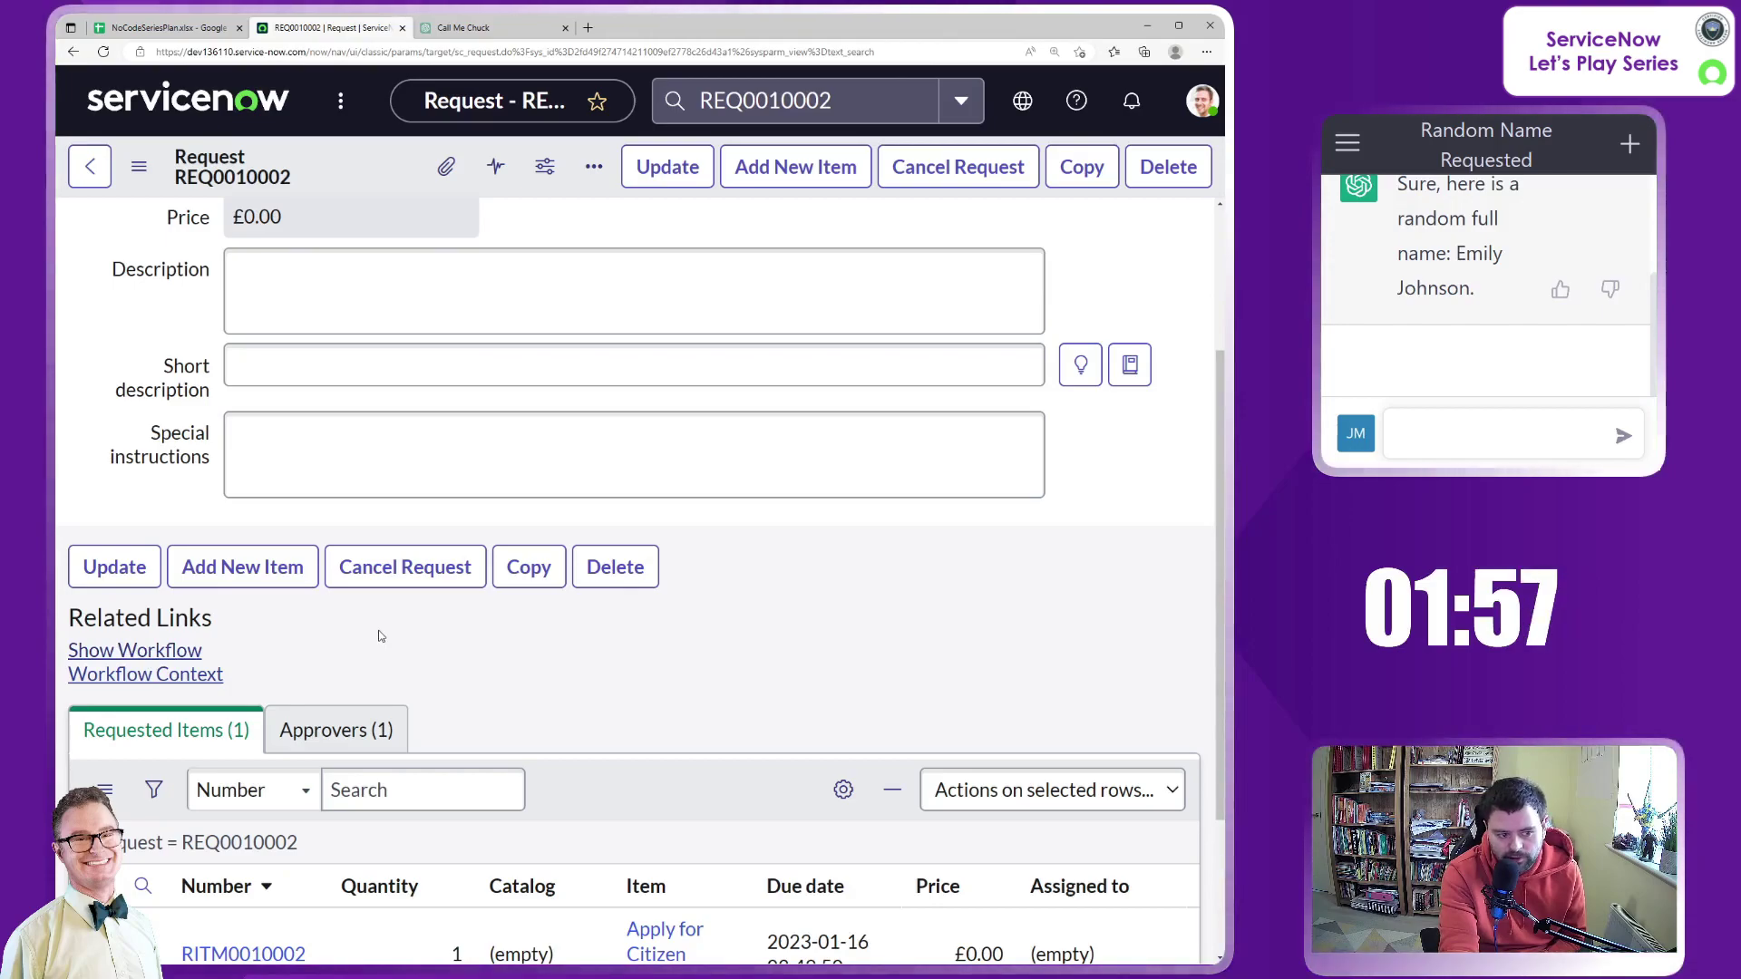
pyautogui.scroll(-3, 381, 635)
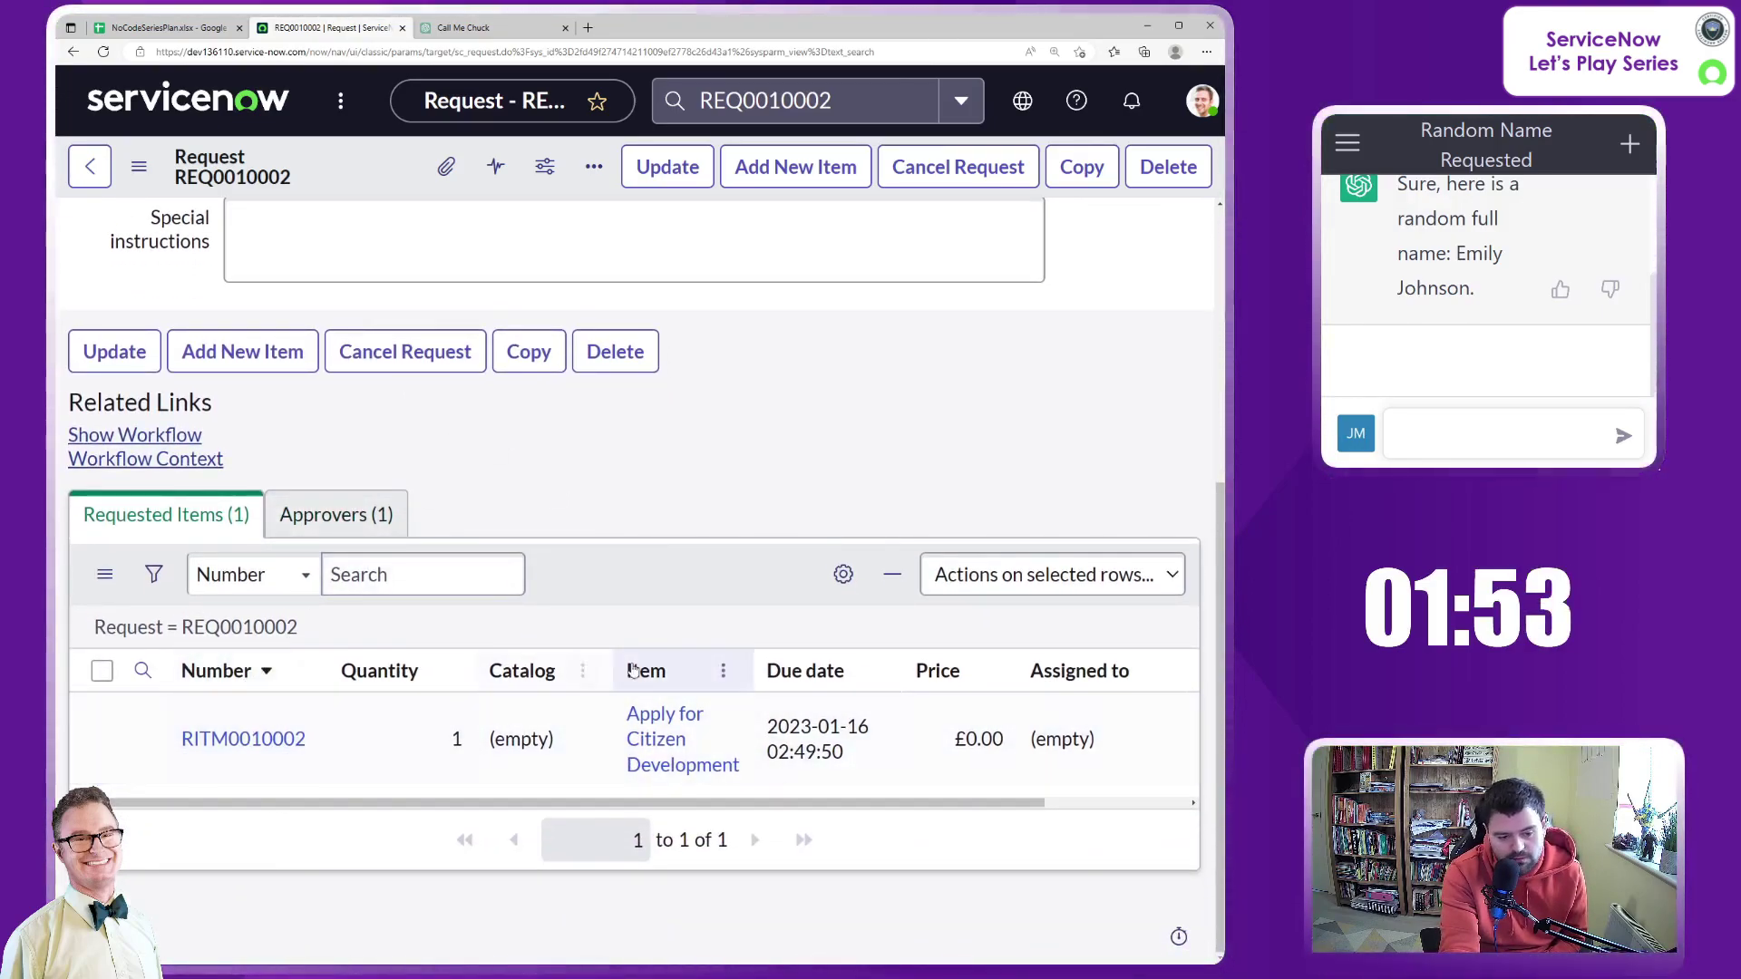
pyautogui.click(329, 533)
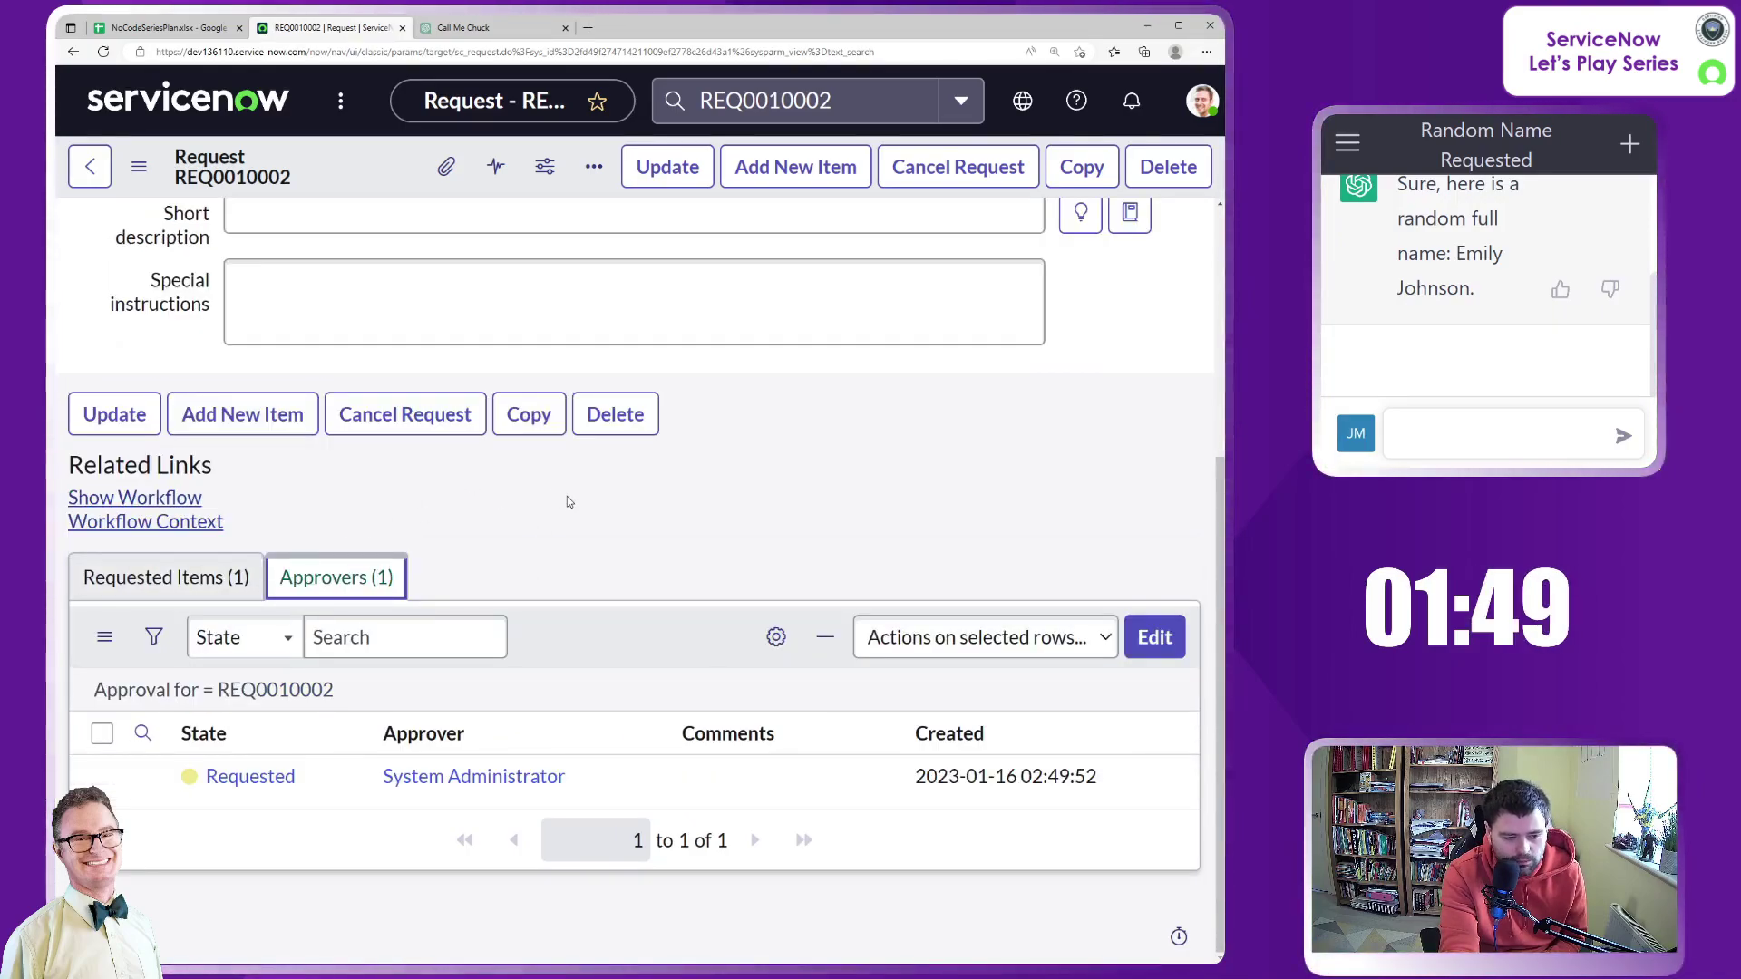
pyautogui.click(172, 501)
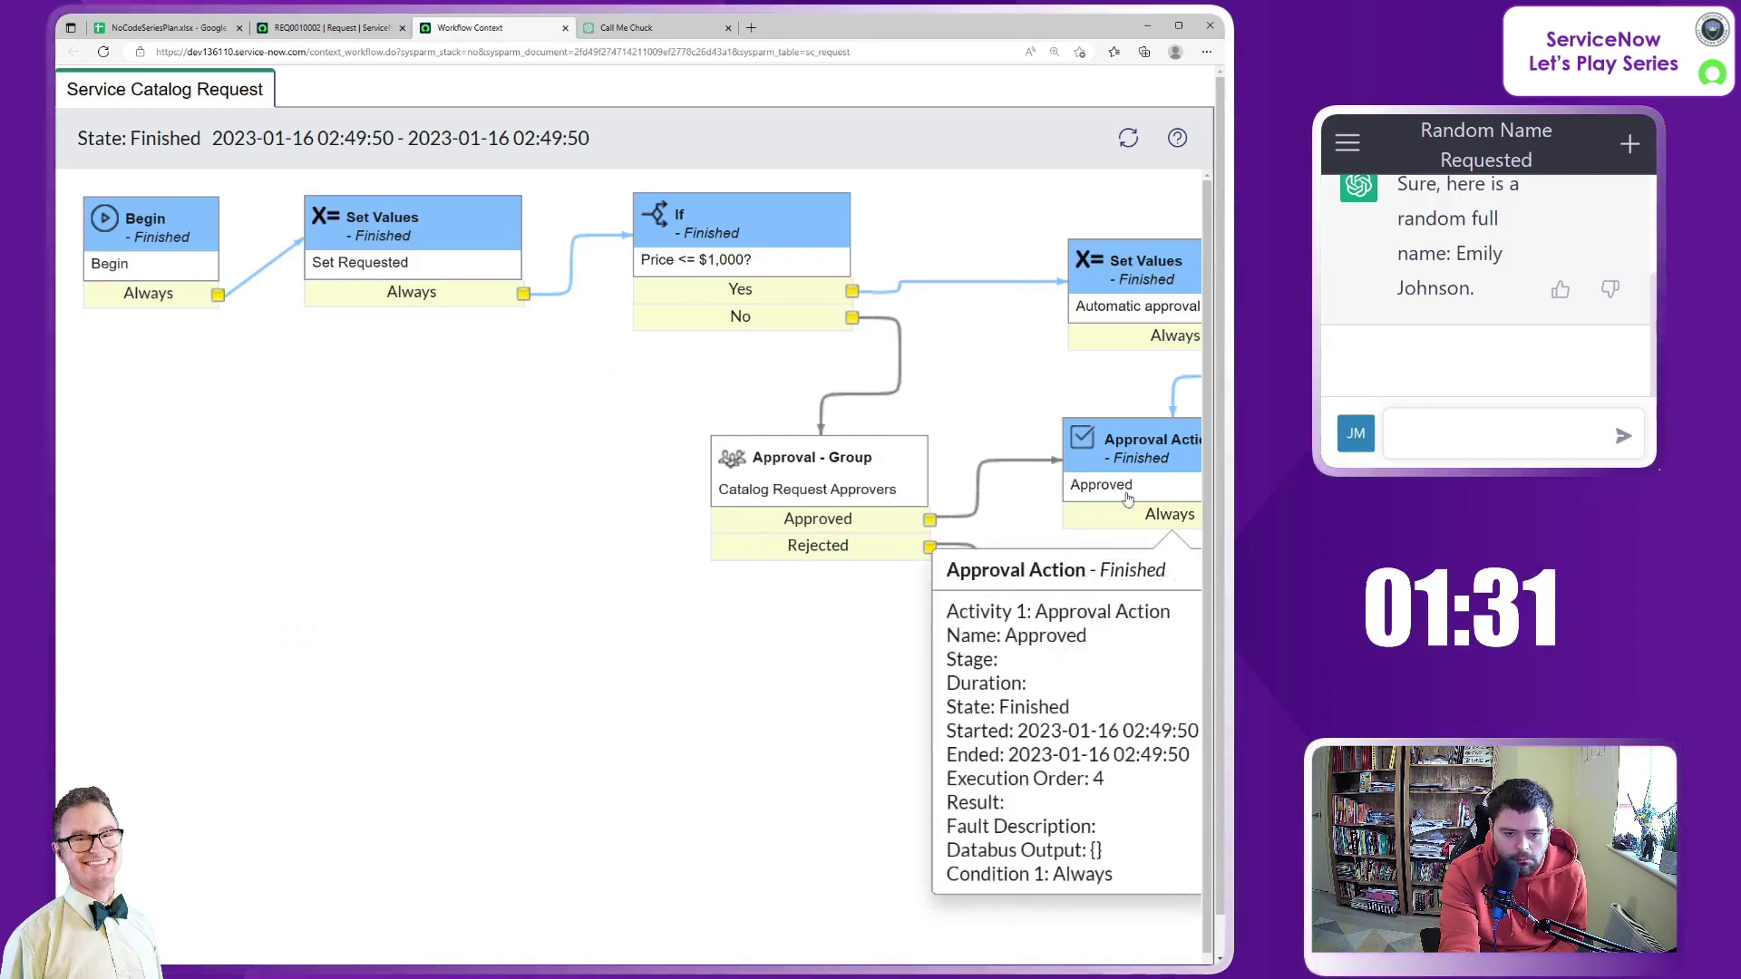
pyautogui.moveTo(839, 505)
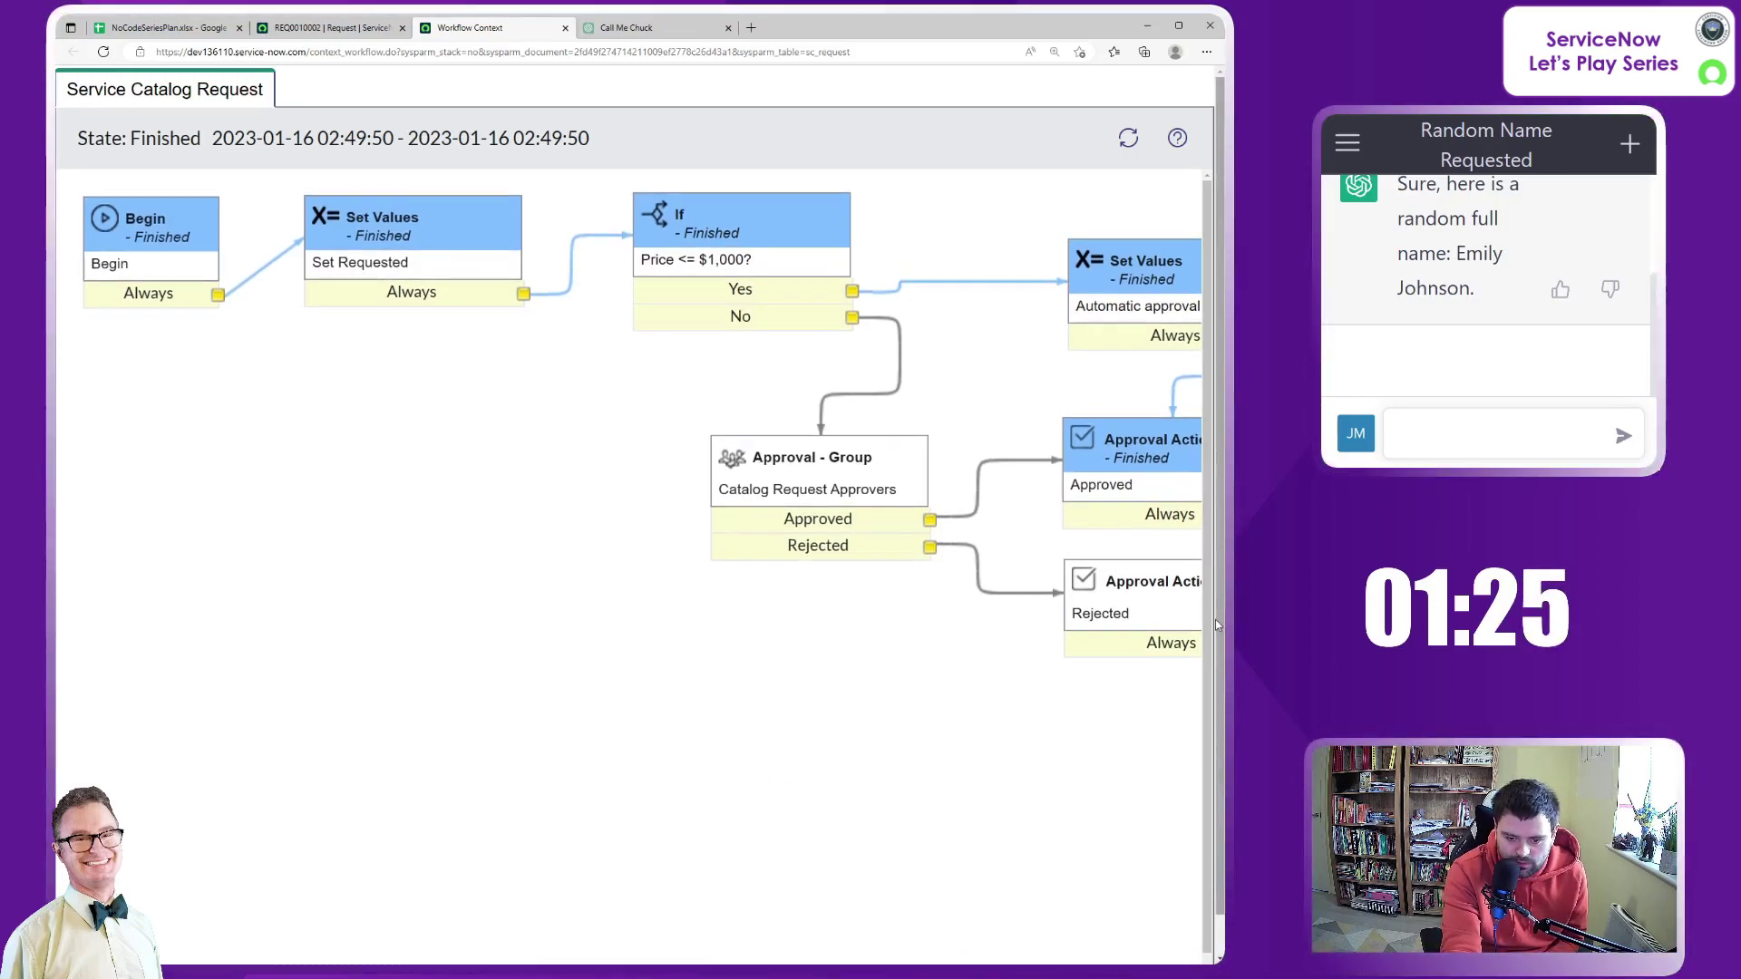
pyautogui.scroll(-1, 715, 877)
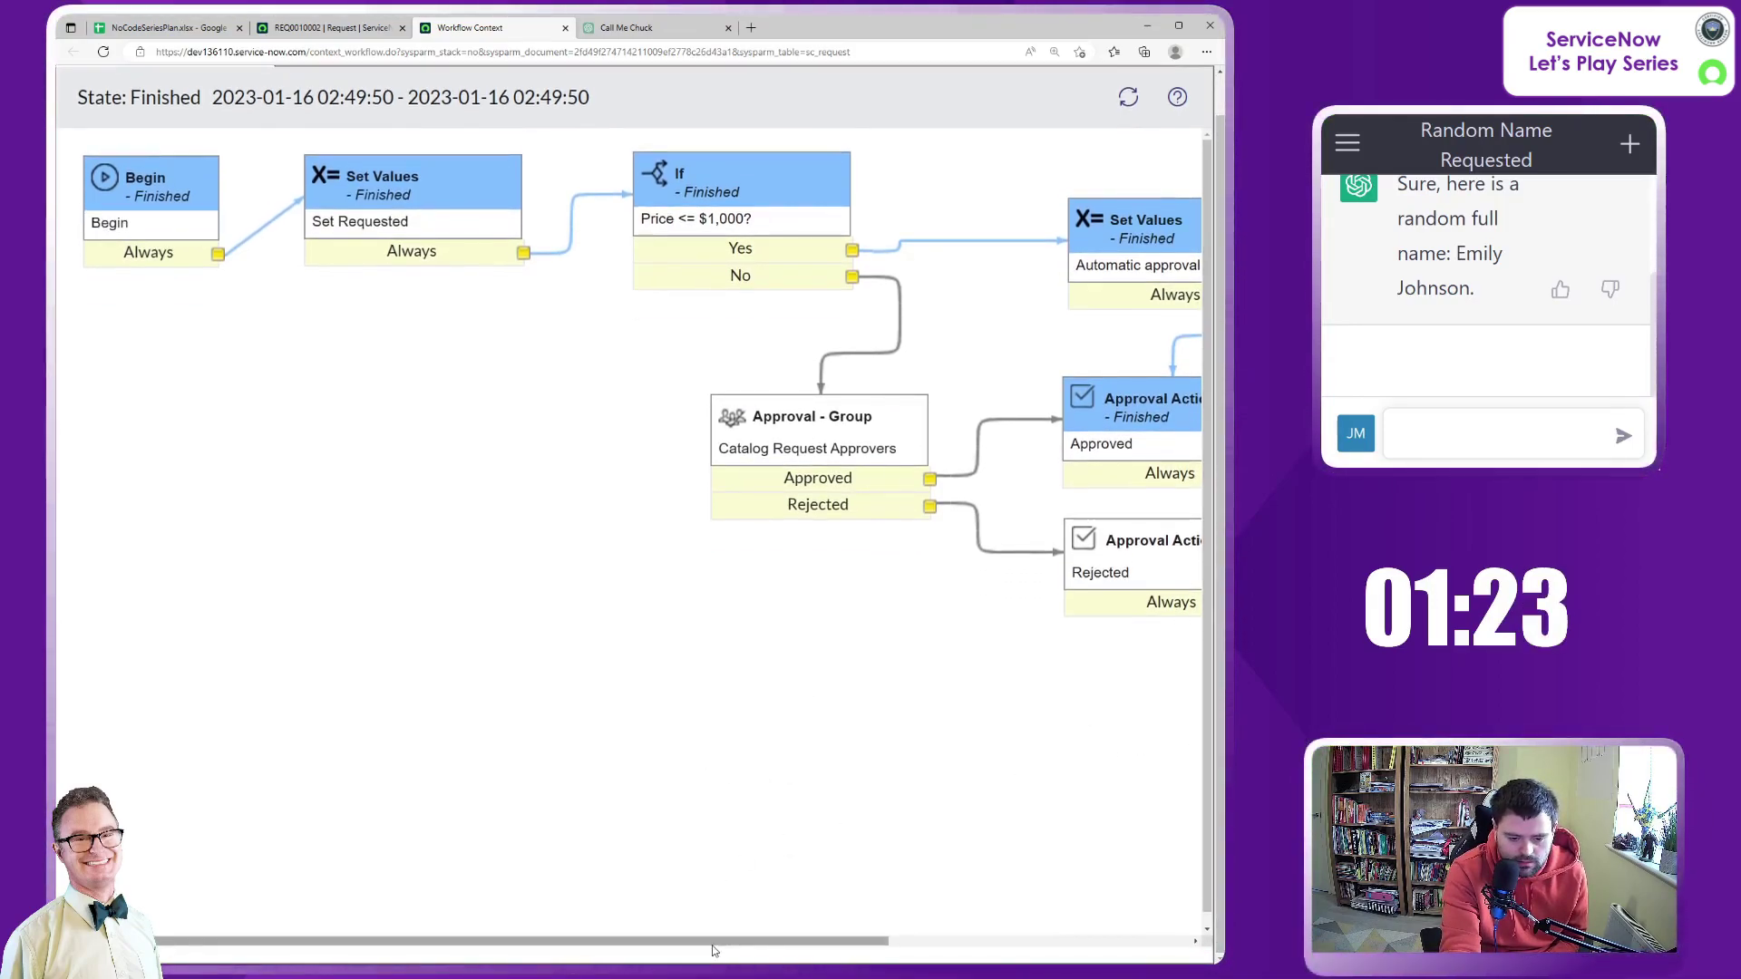
pyautogui.moveTo(717, 943); pyautogui.dragTo(1093, 939)
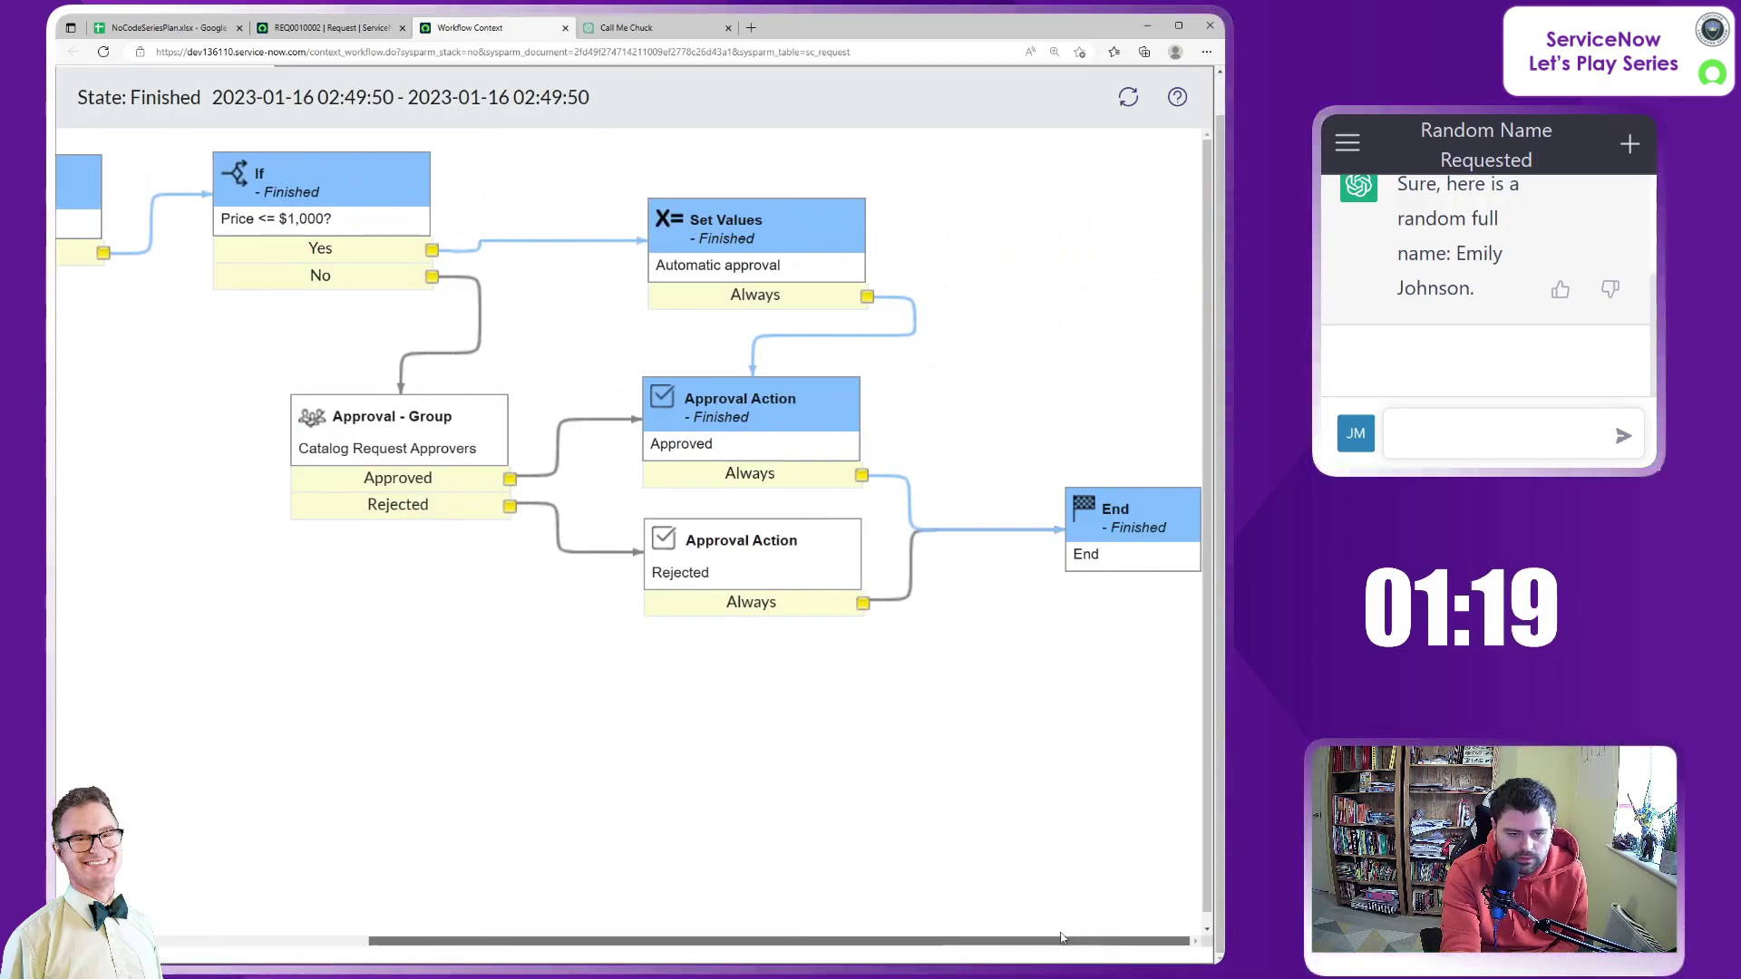
pyautogui.moveTo(1094, 939); pyautogui.dragTo(716, 943)
pyautogui.scroll(1, 620, 219)
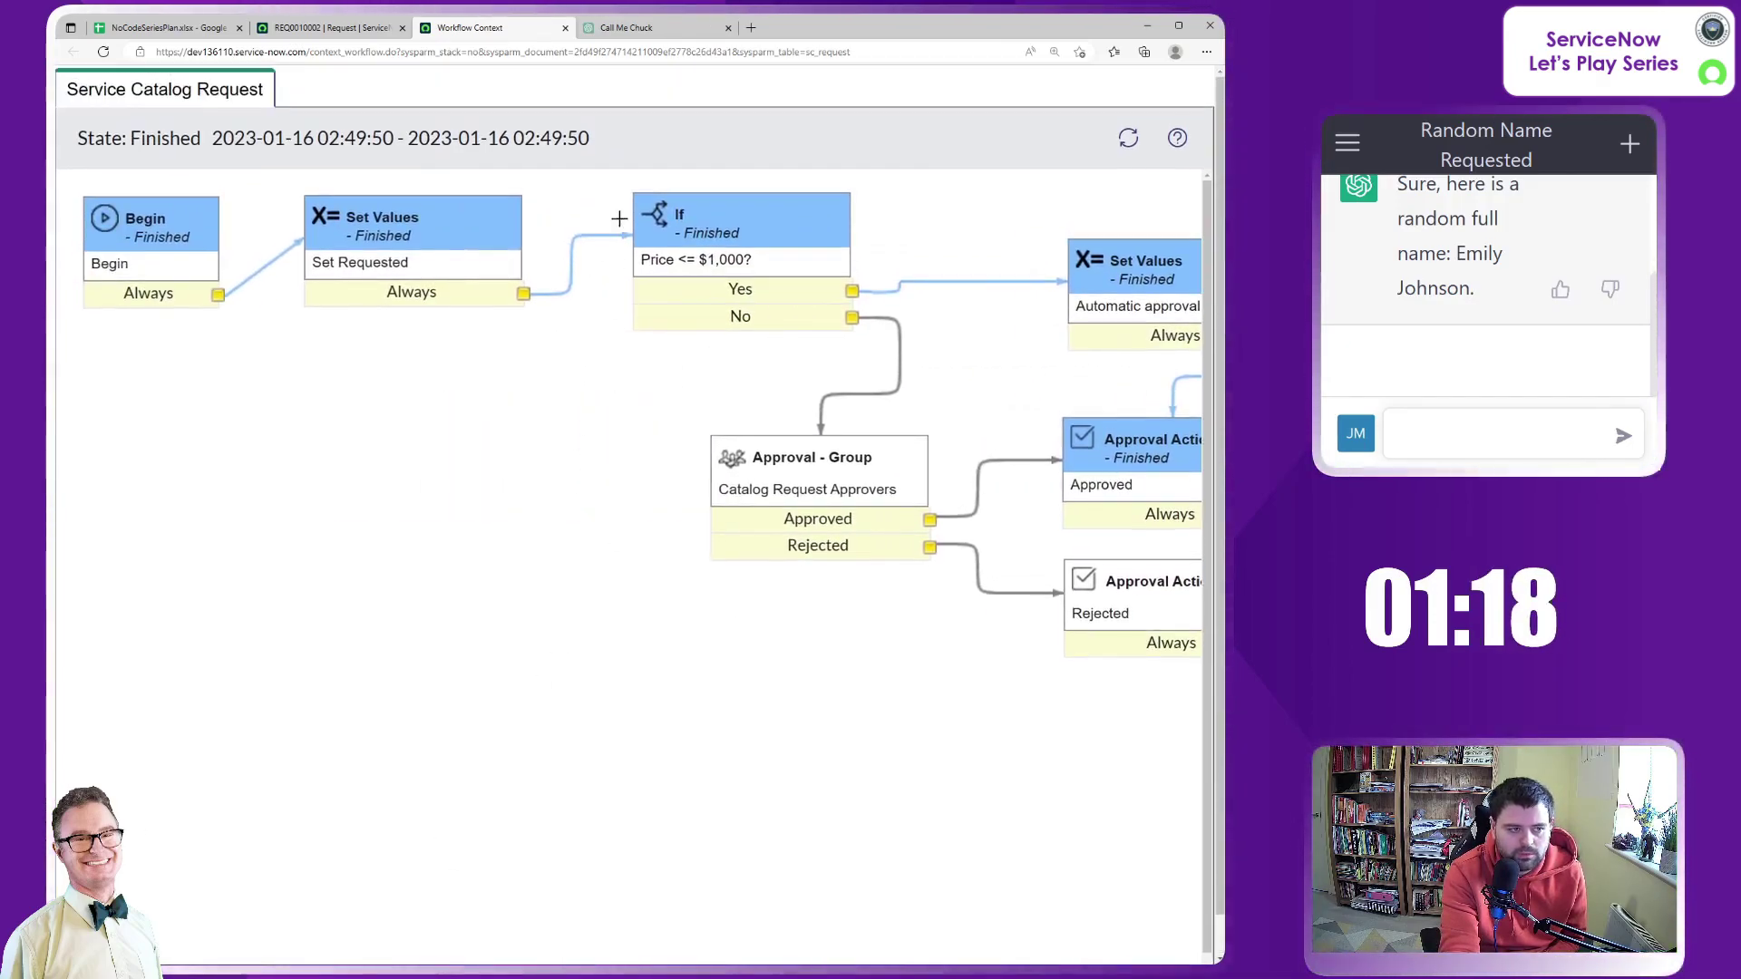
# Step: Open requested item RITM0010002 from the request's Requested Items list
pyautogui.click(565, 28)
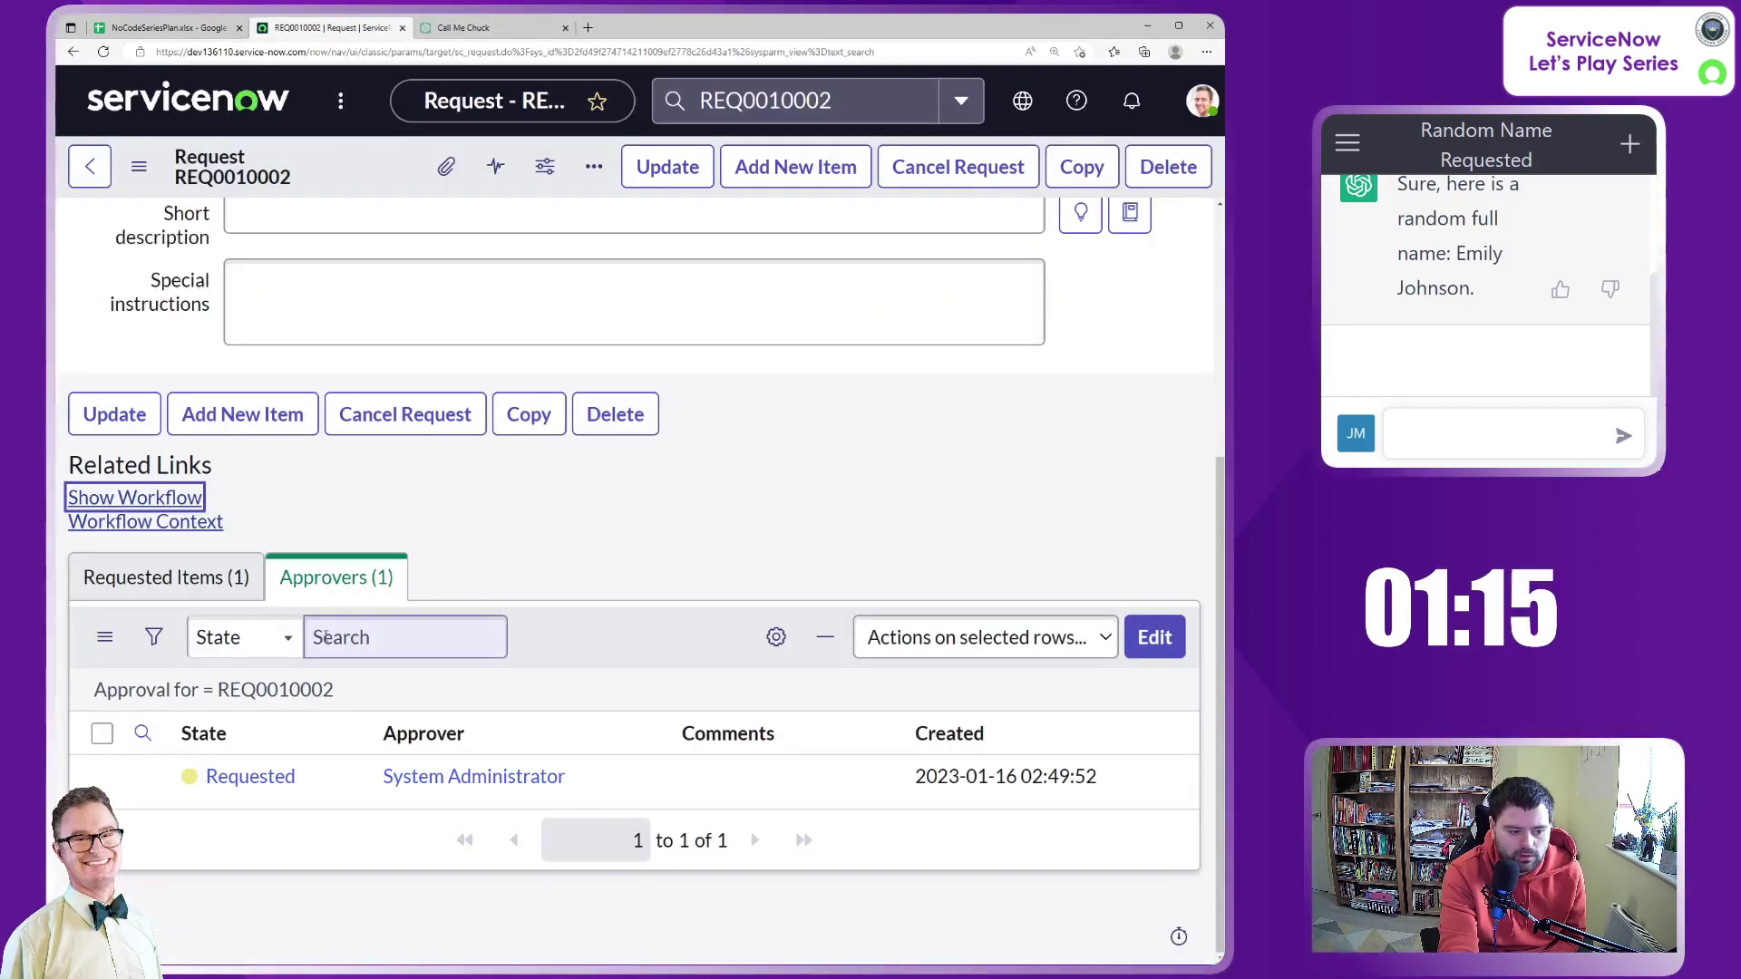
pyautogui.click(152, 577)
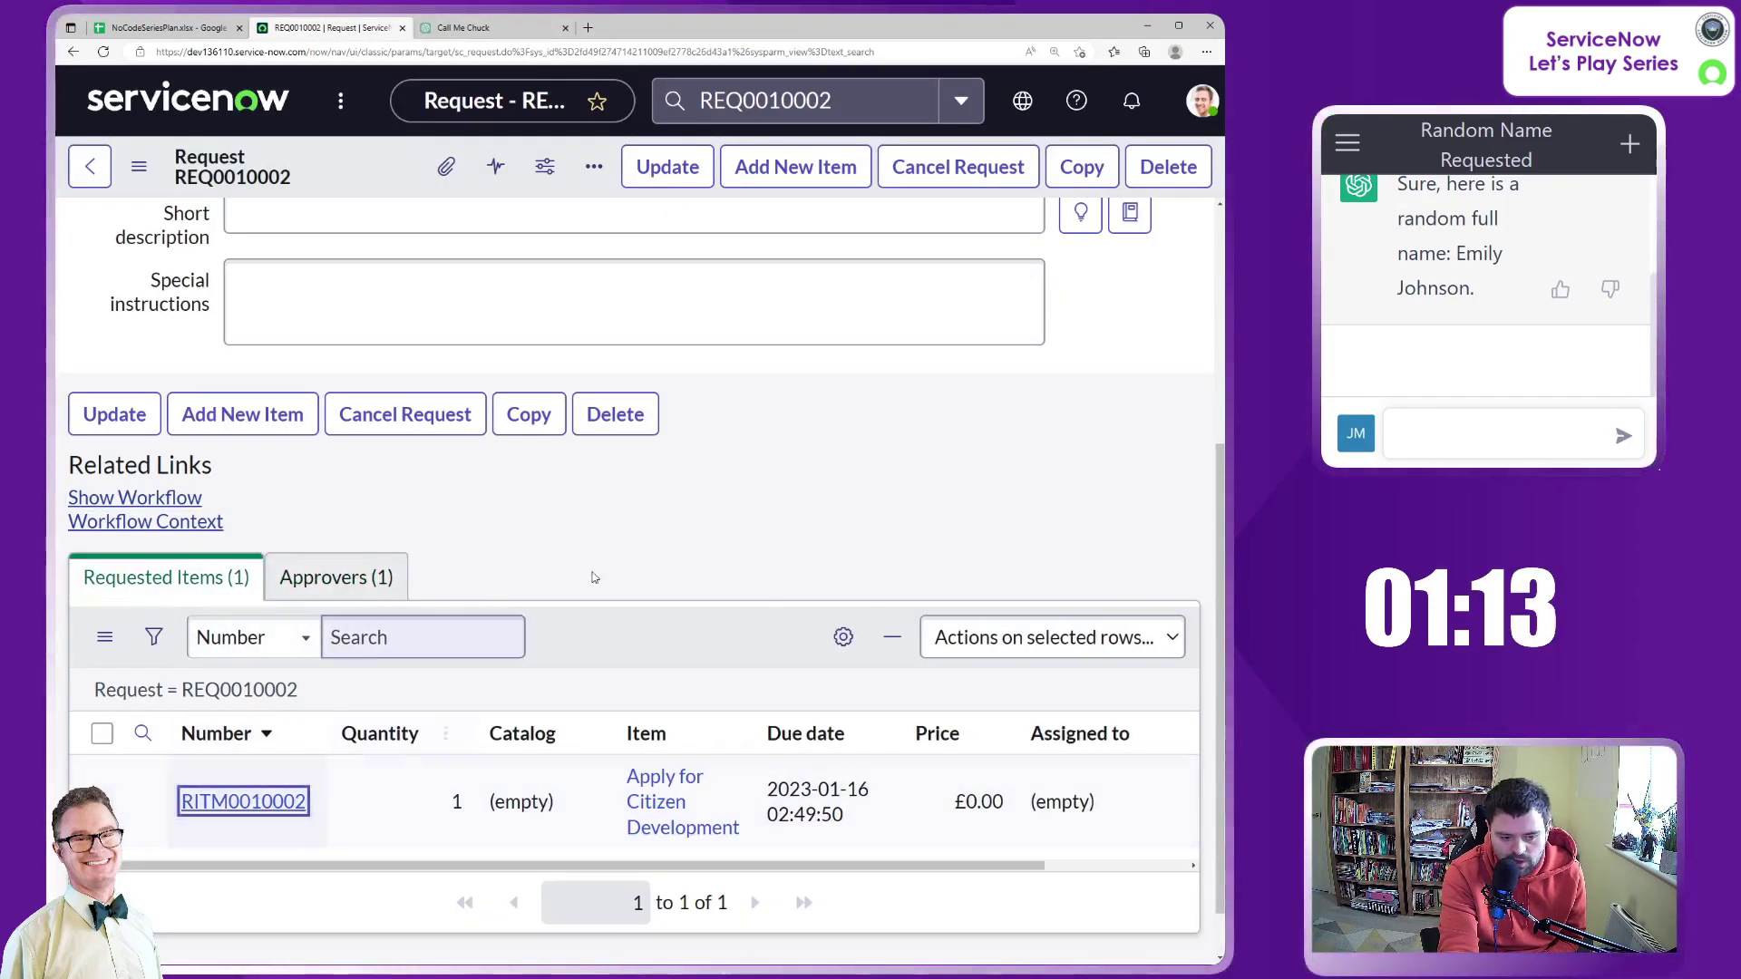
pyautogui.press('Return')
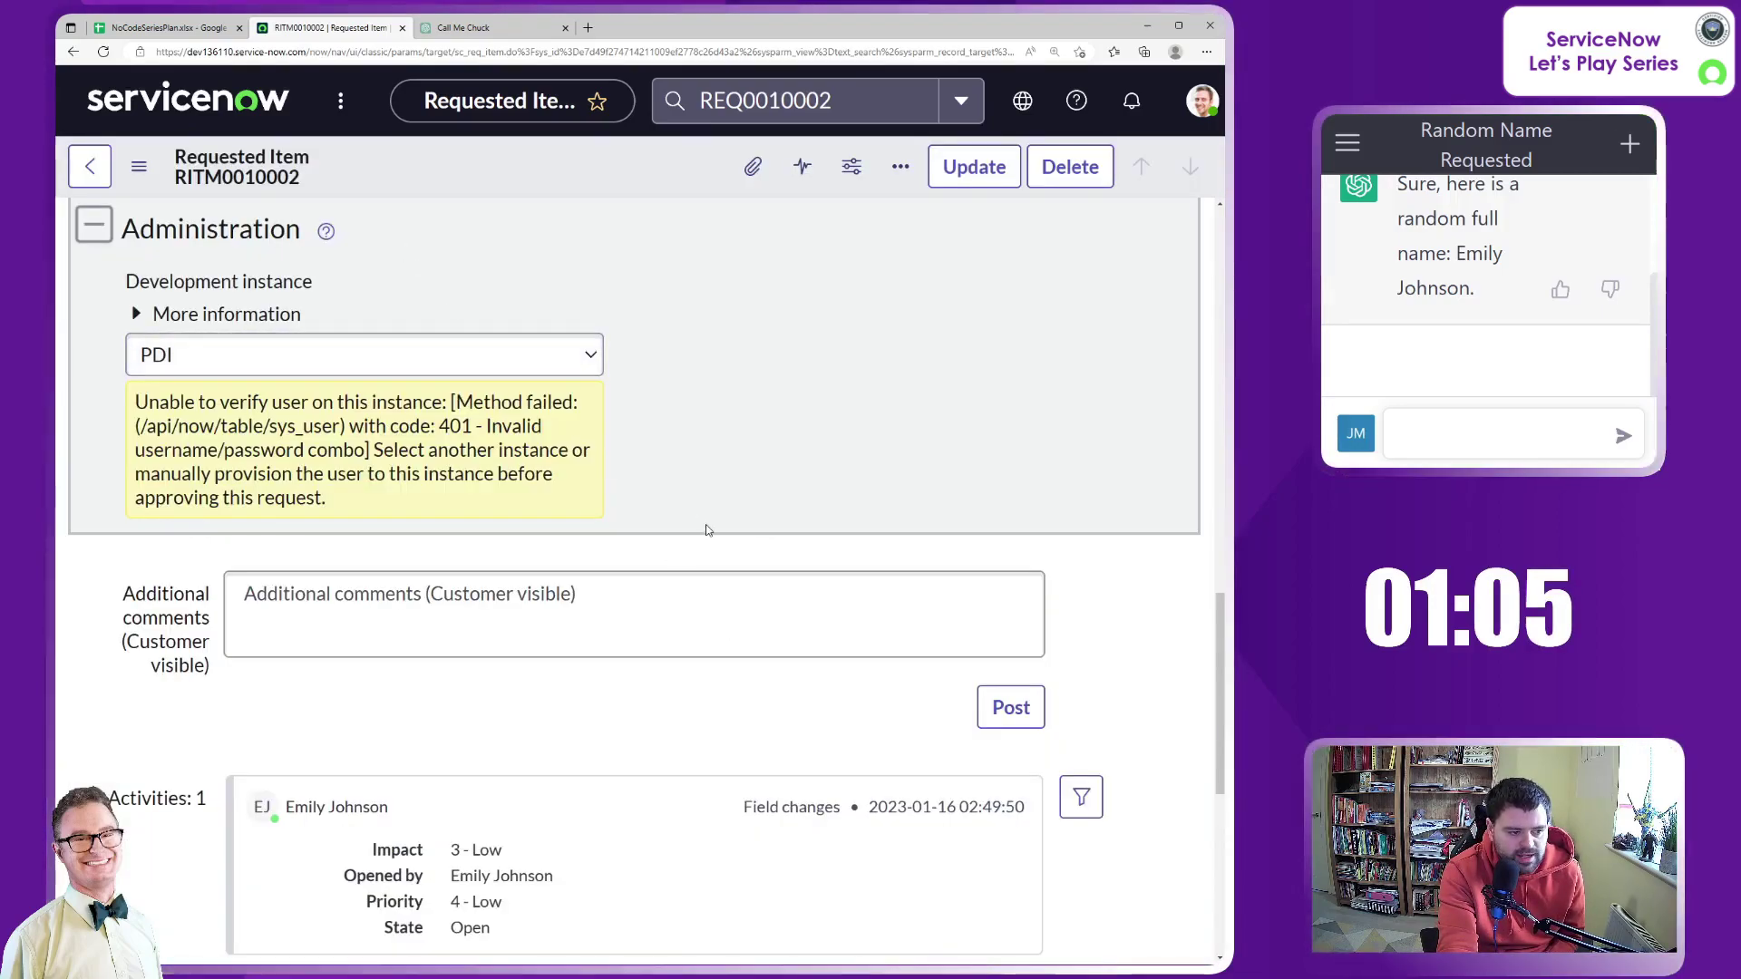
pyautogui.scroll(3, 716, 535)
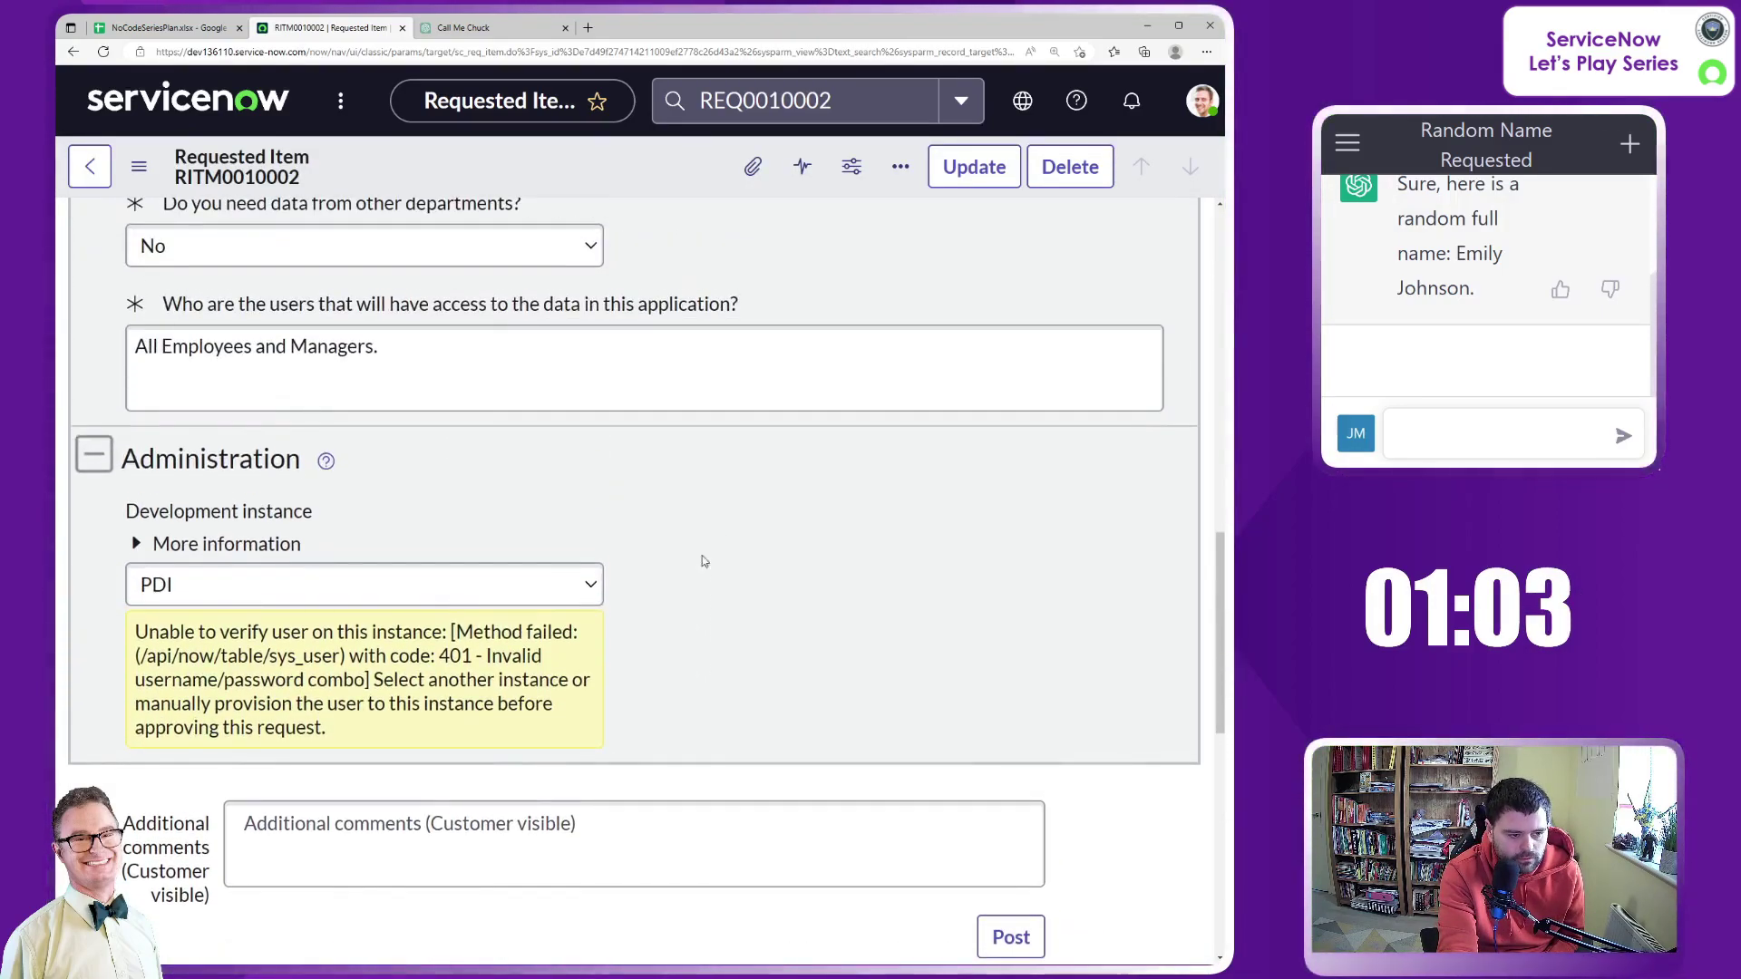
pyautogui.scroll(15, 613, 526)
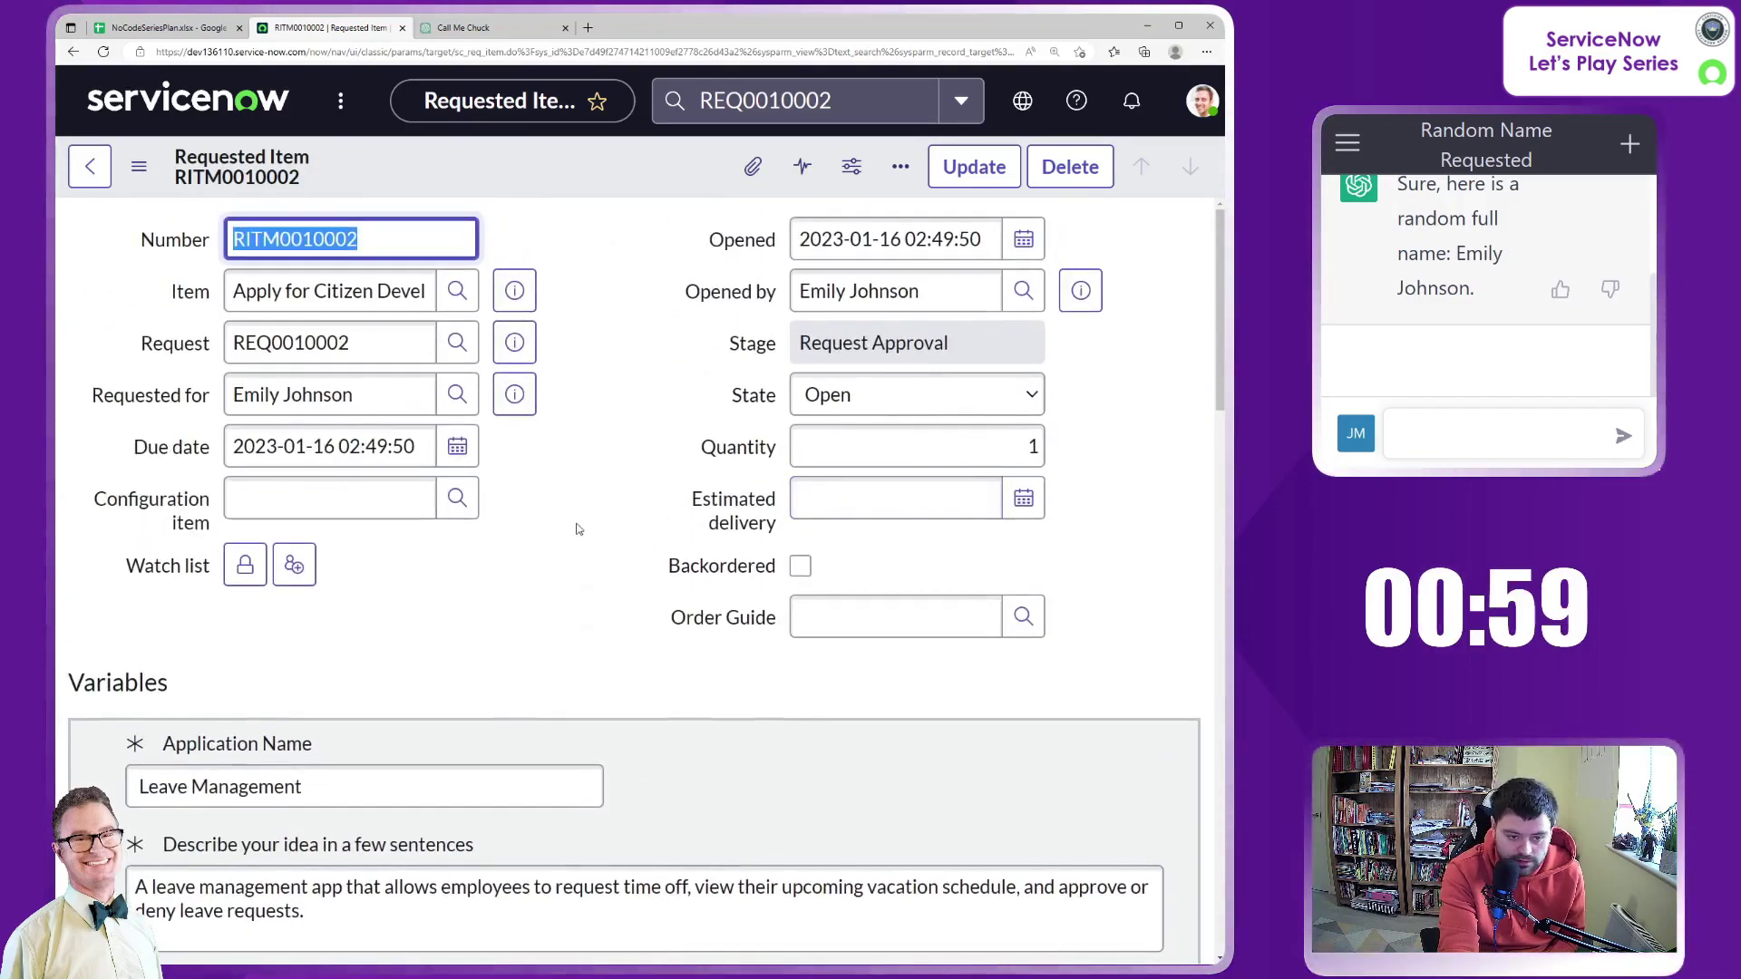
pyautogui.scroll(-12, 575, 541)
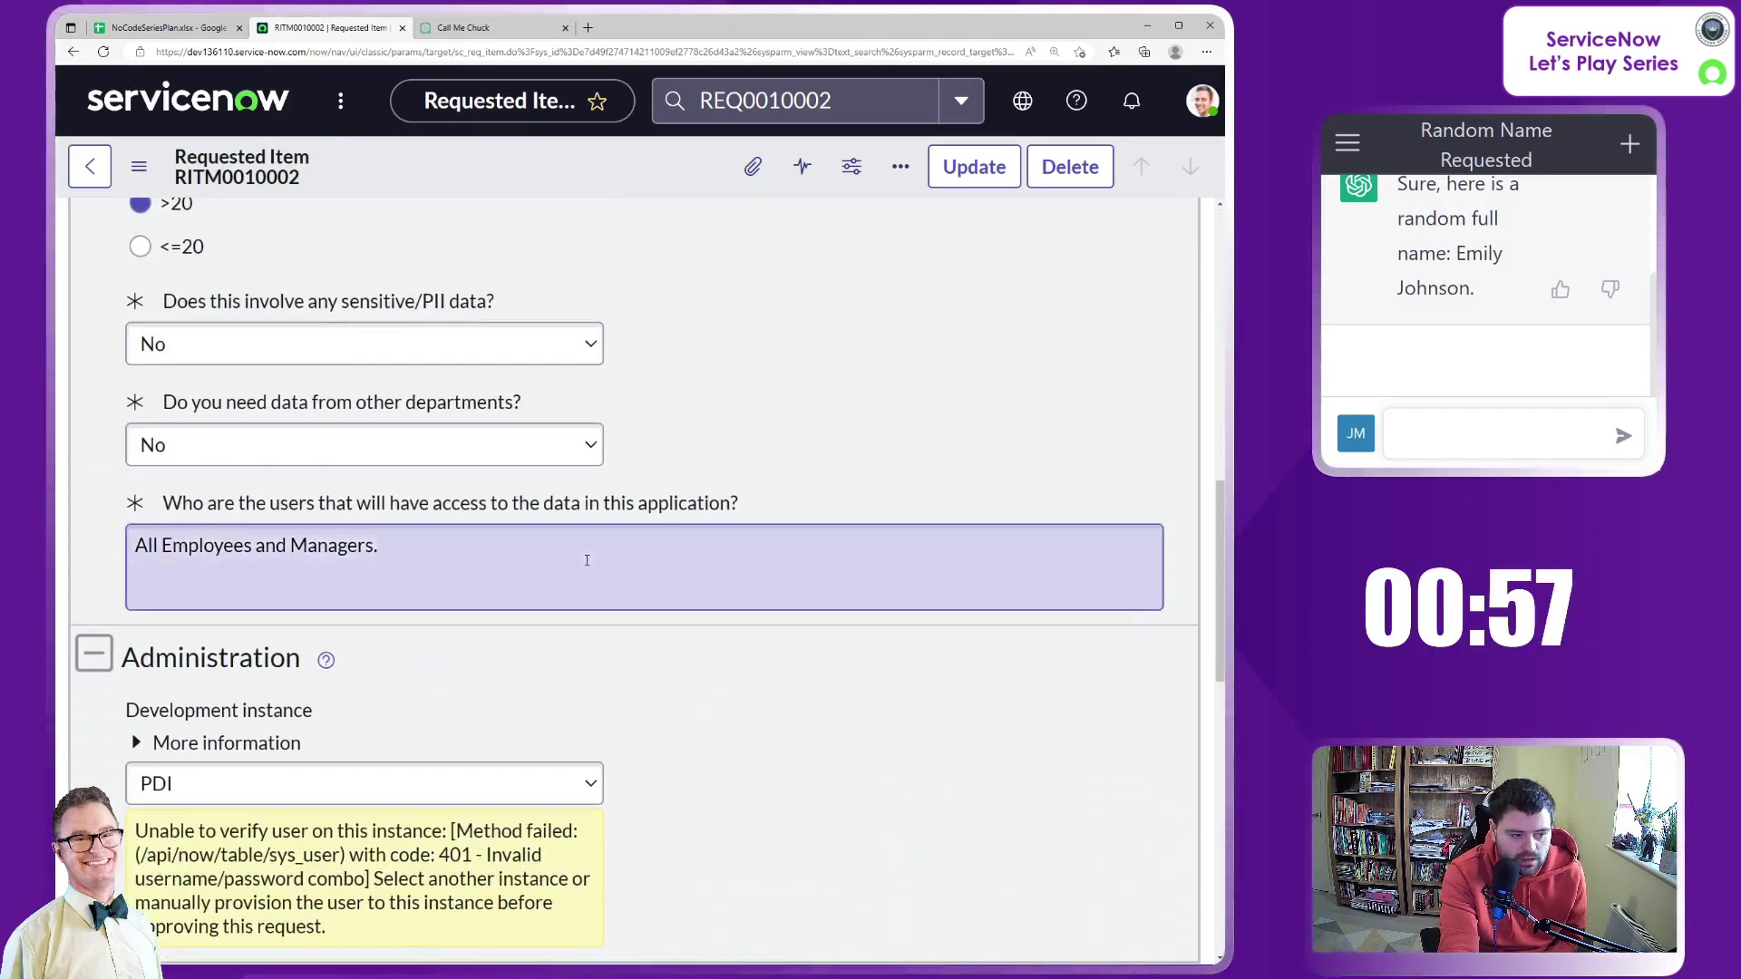
pyautogui.scroll(-3, 586, 561)
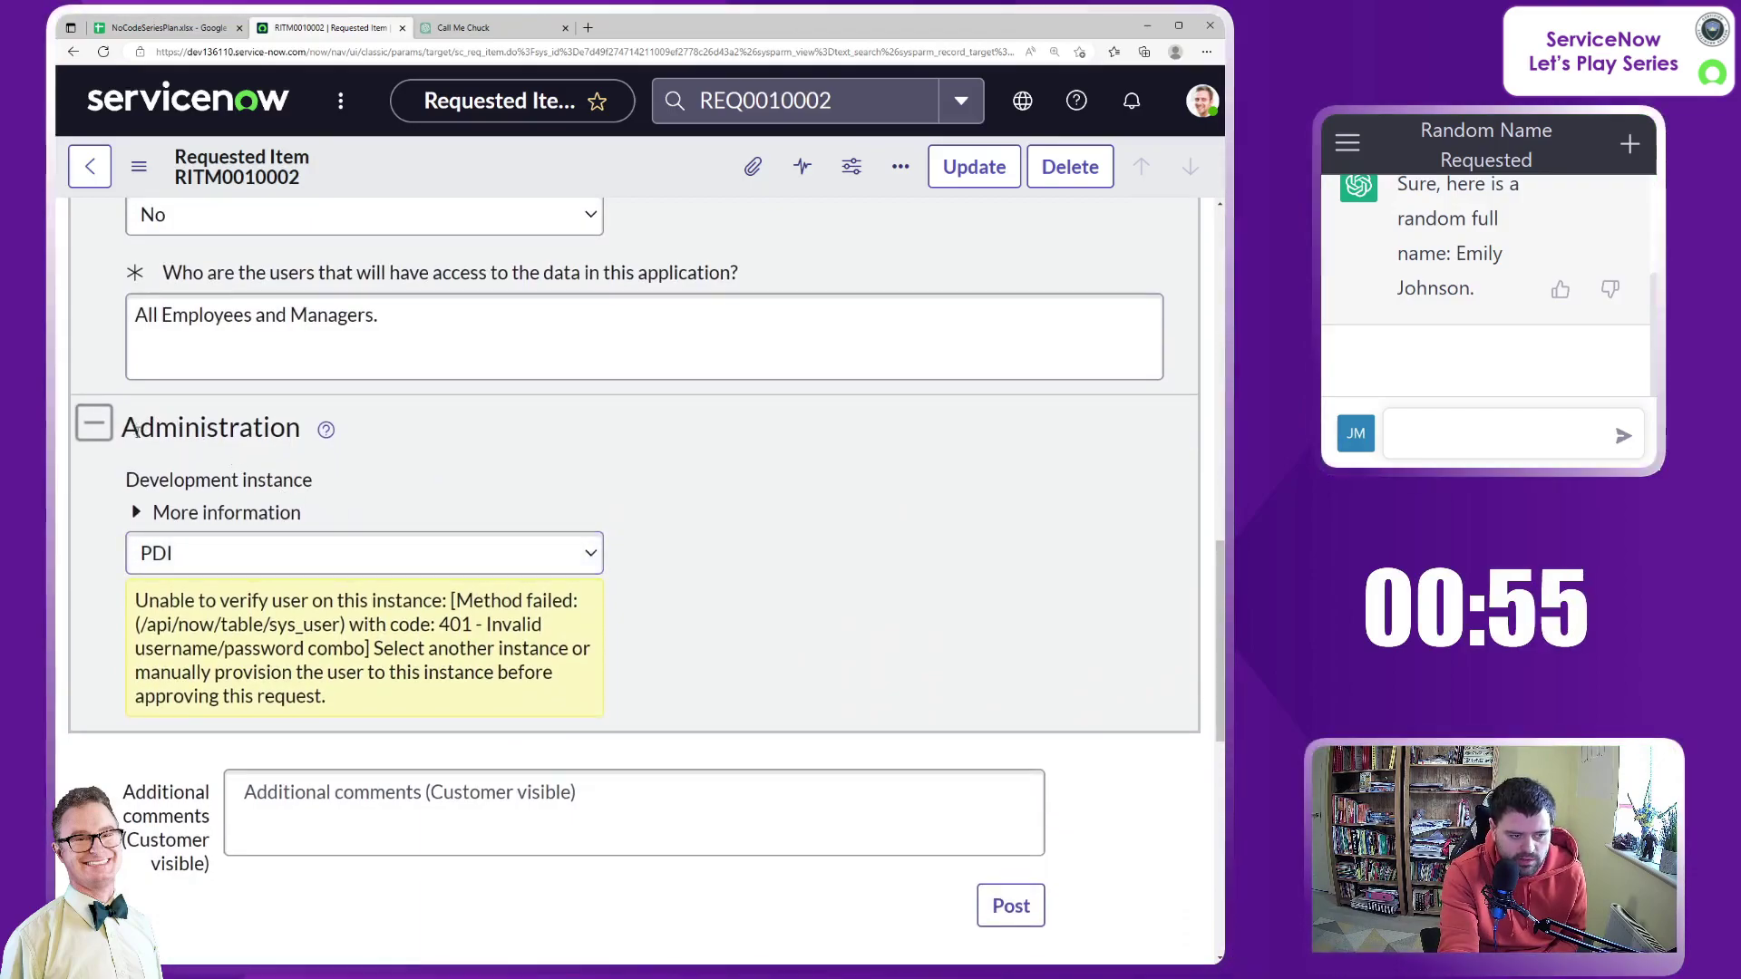
# Step: Review RITM0010002's Administration section and its instance user-verification error message
pyautogui.moveTo(302, 426); pyautogui.dragTo(128, 413)
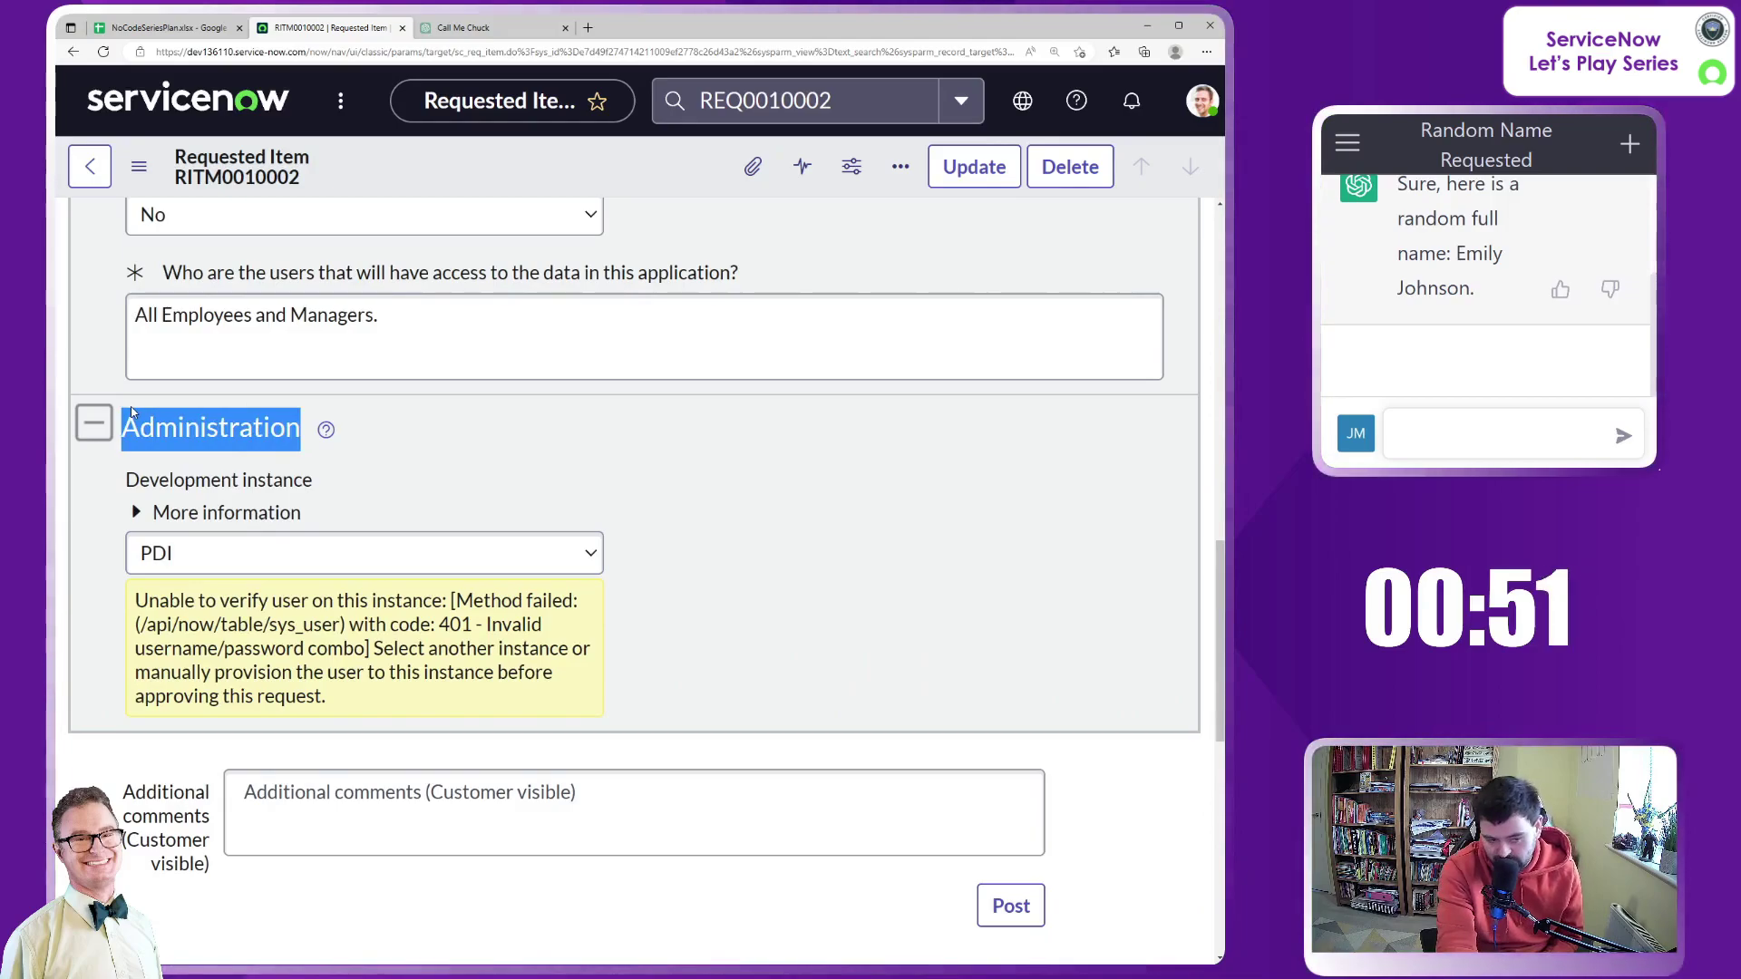
pyautogui.click(225, 432)
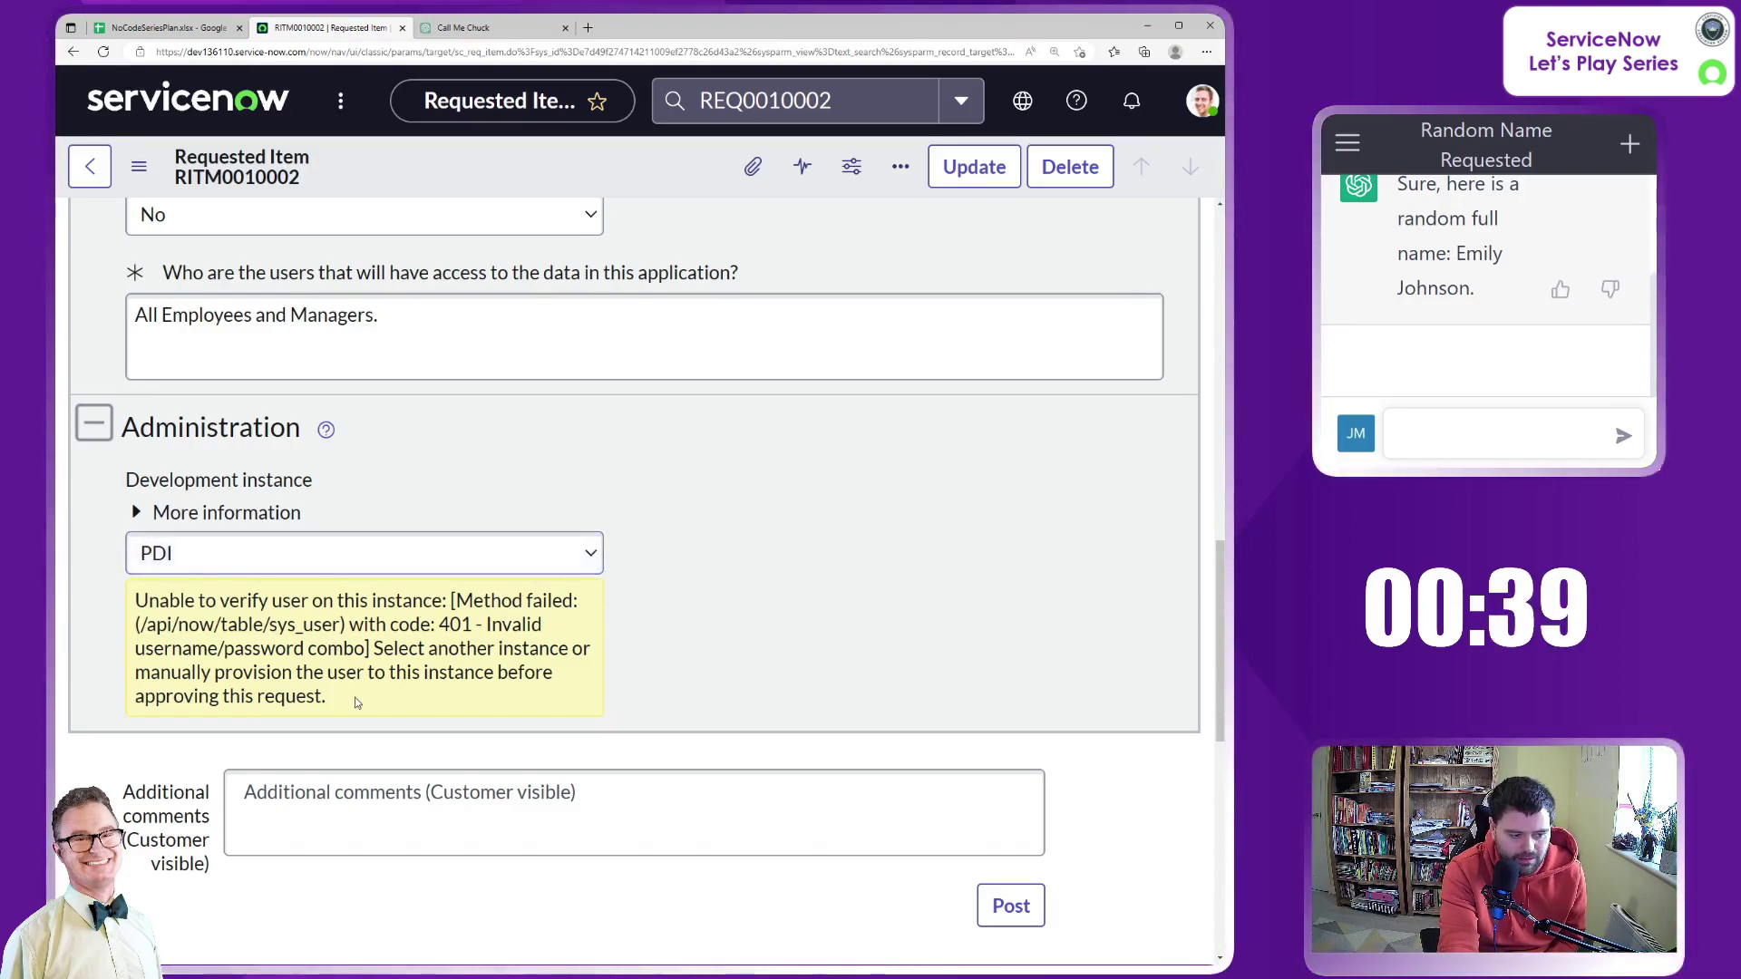
pyautogui.moveTo(354, 696); pyautogui.dragTo(189, 602)
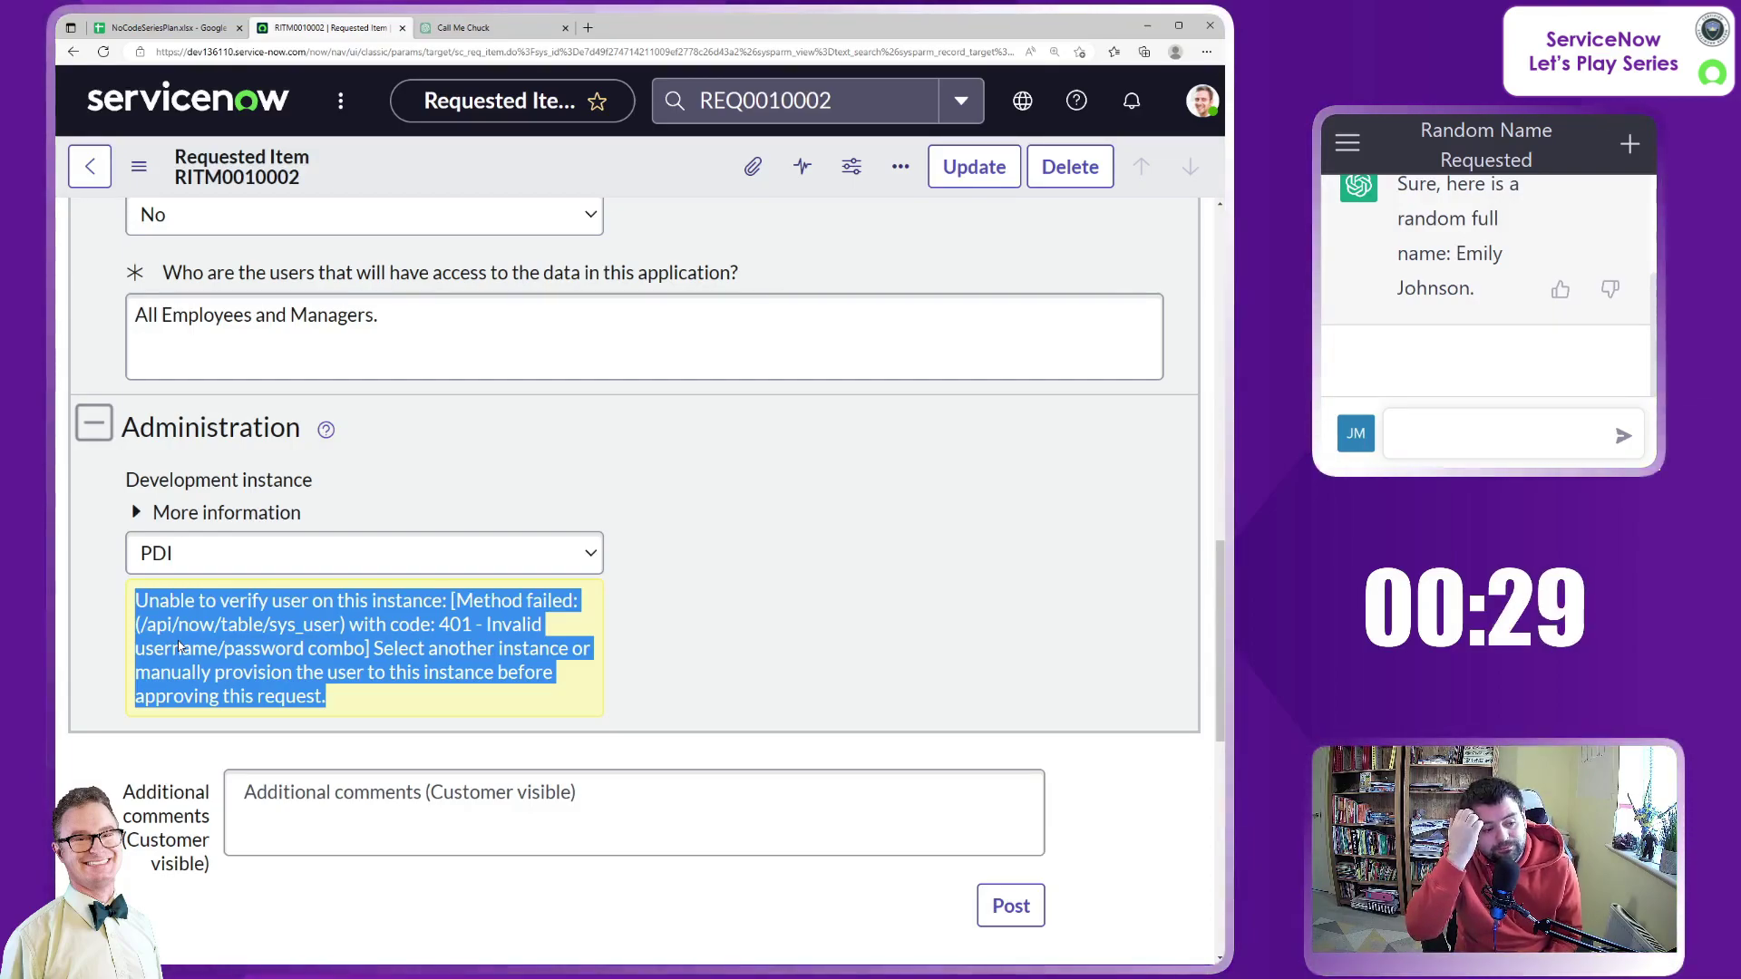
pyautogui.click(797, 642)
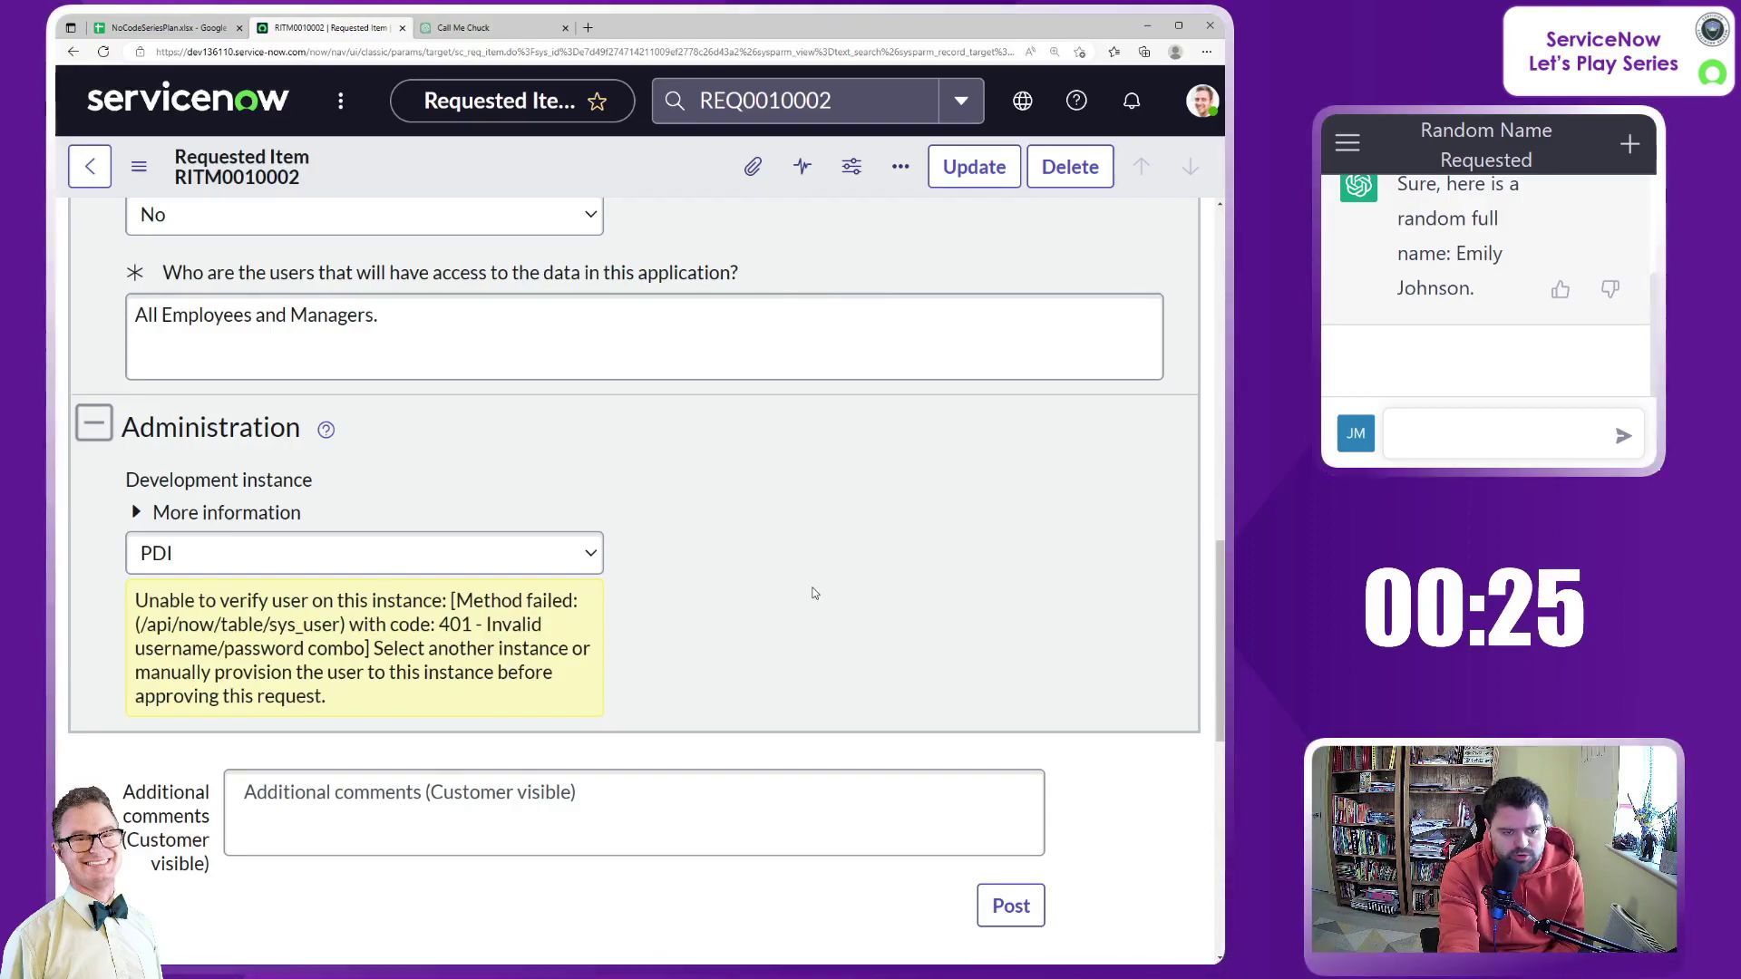
pyautogui.scroll(-5, 813, 593)
pyautogui.scroll(-3, 807, 563)
pyautogui.scroll(4, 782, 515)
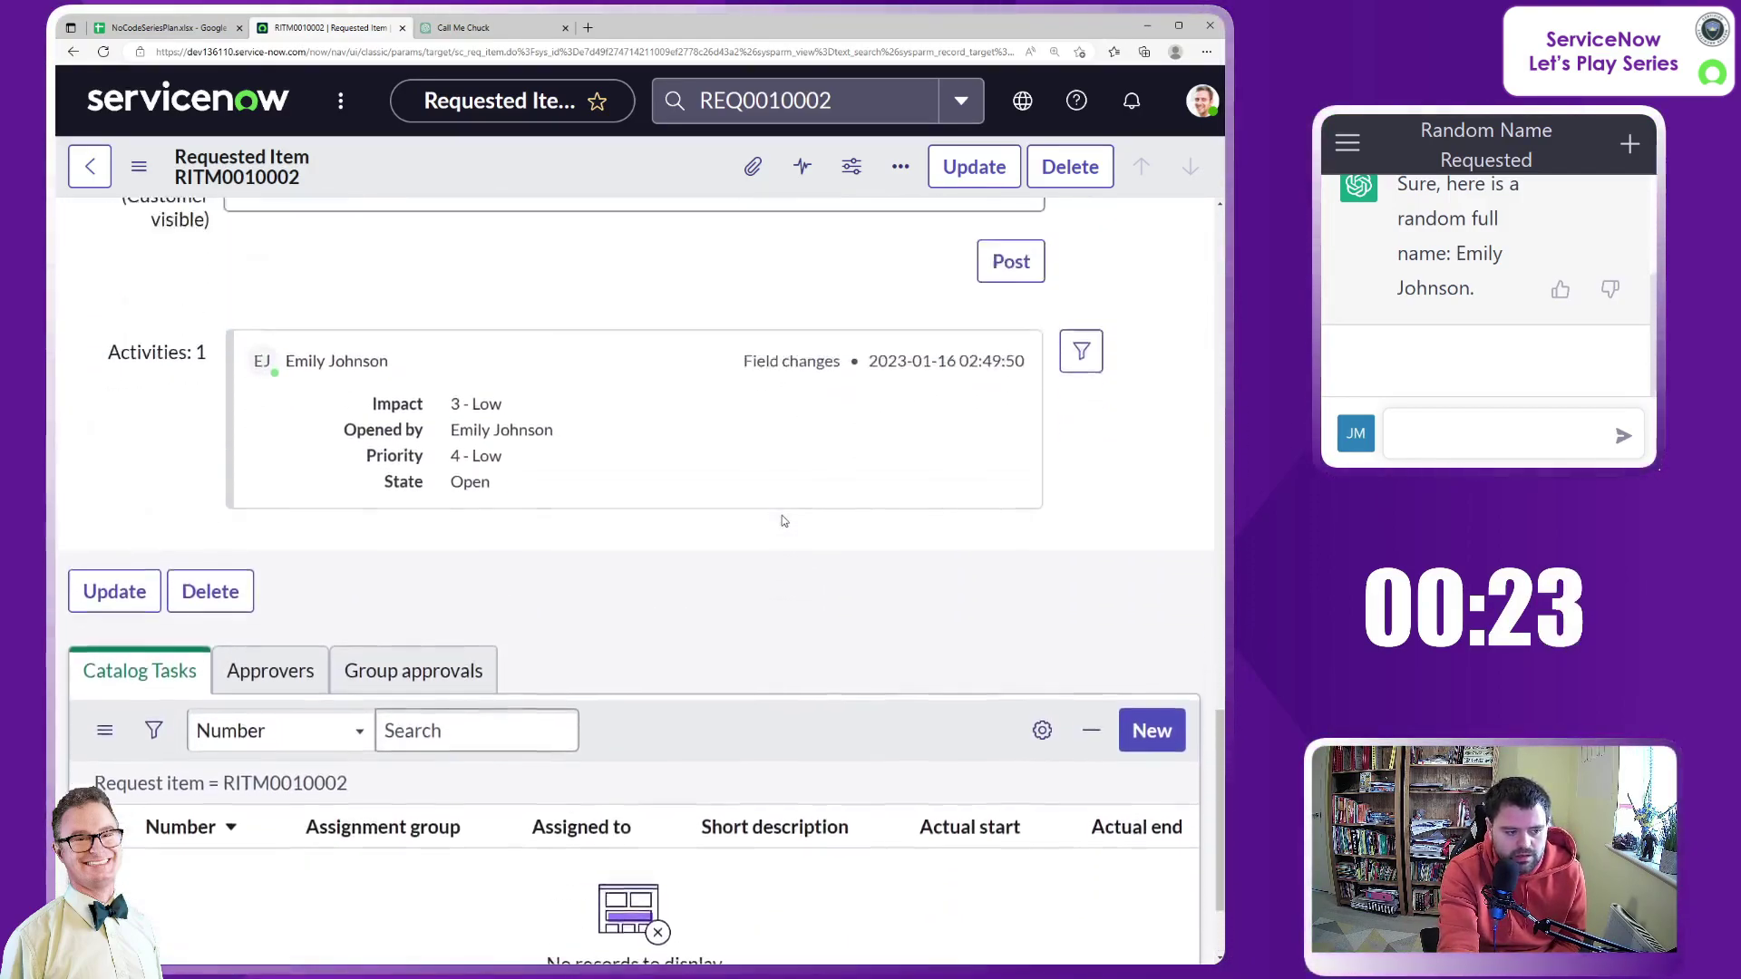
pyautogui.scroll(15, 780, 523)
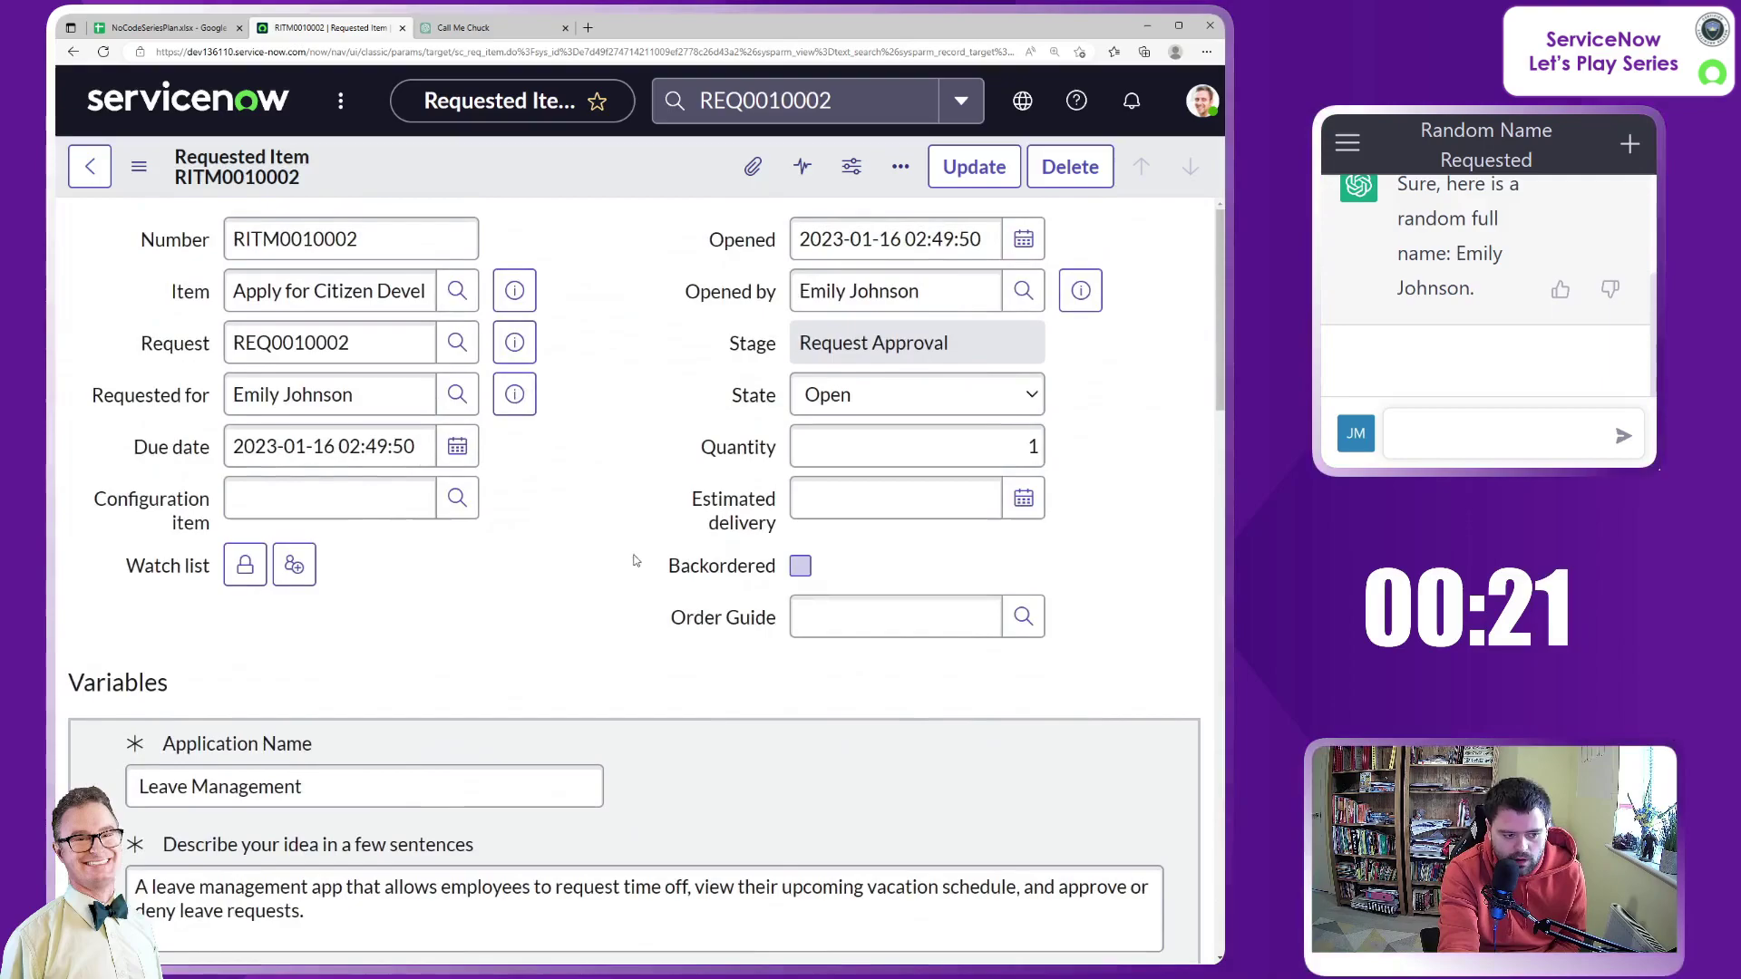
pyautogui.scroll(-8, 634, 508)
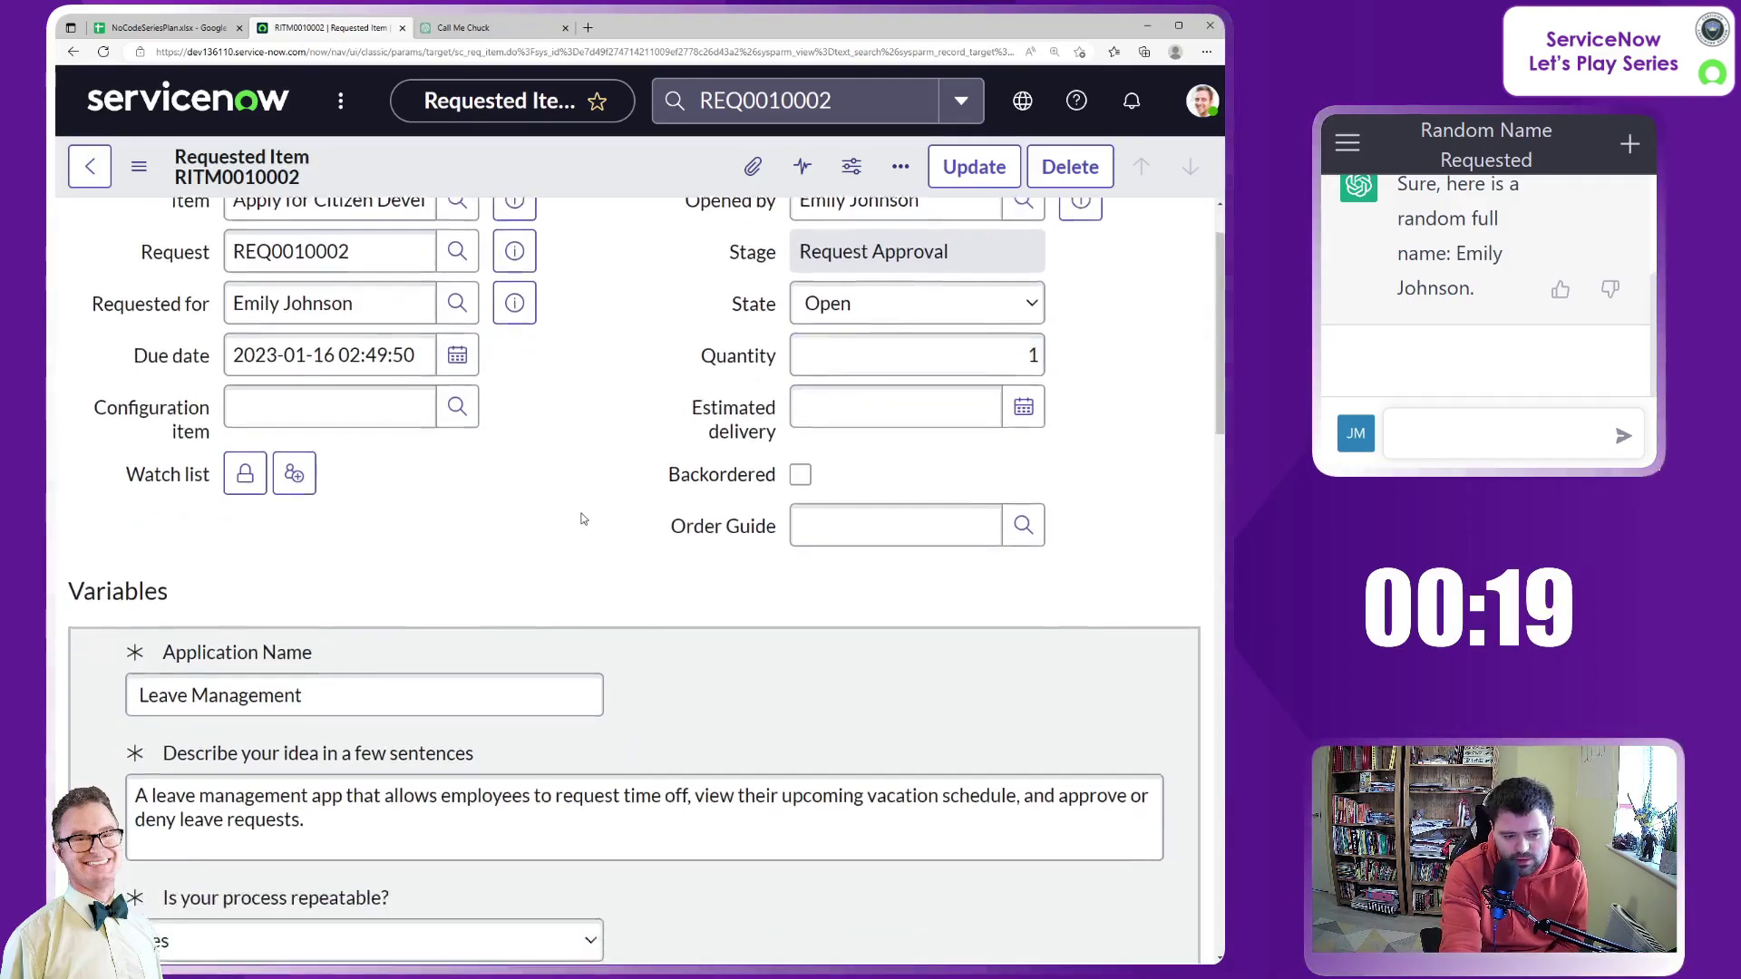
pyautogui.scroll(-5, 583, 518)
pyautogui.scroll(2, 639, 424)
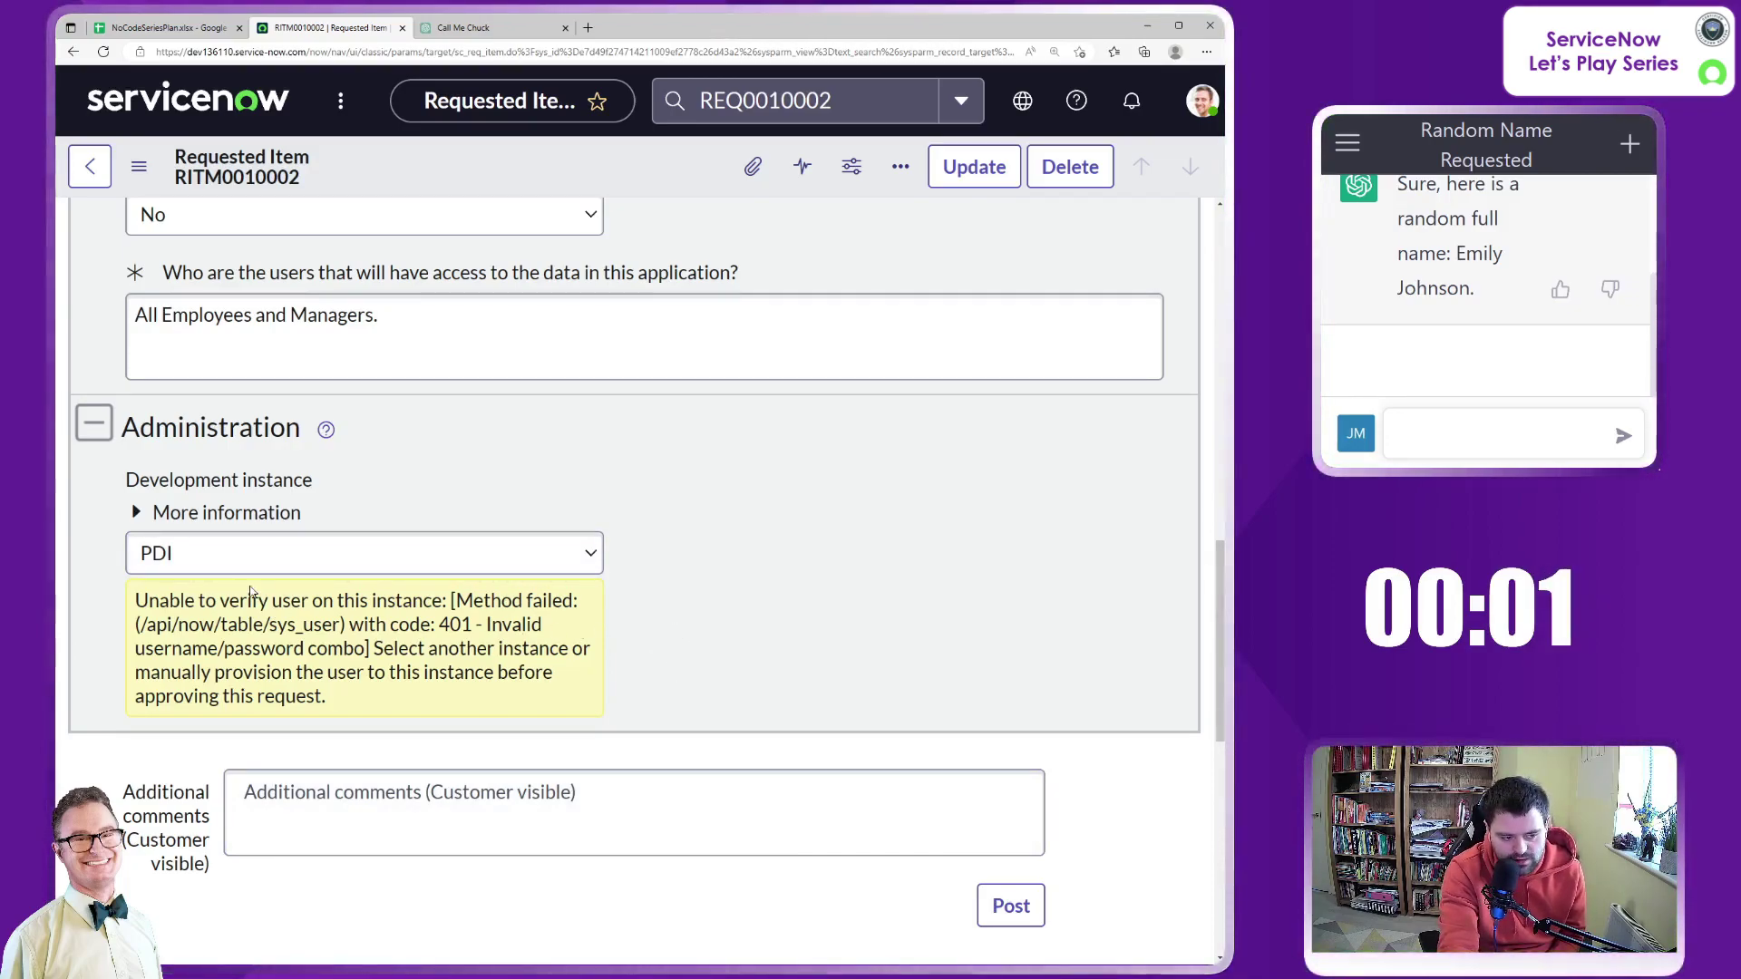
pyautogui.scroll(-10, 579, 569)
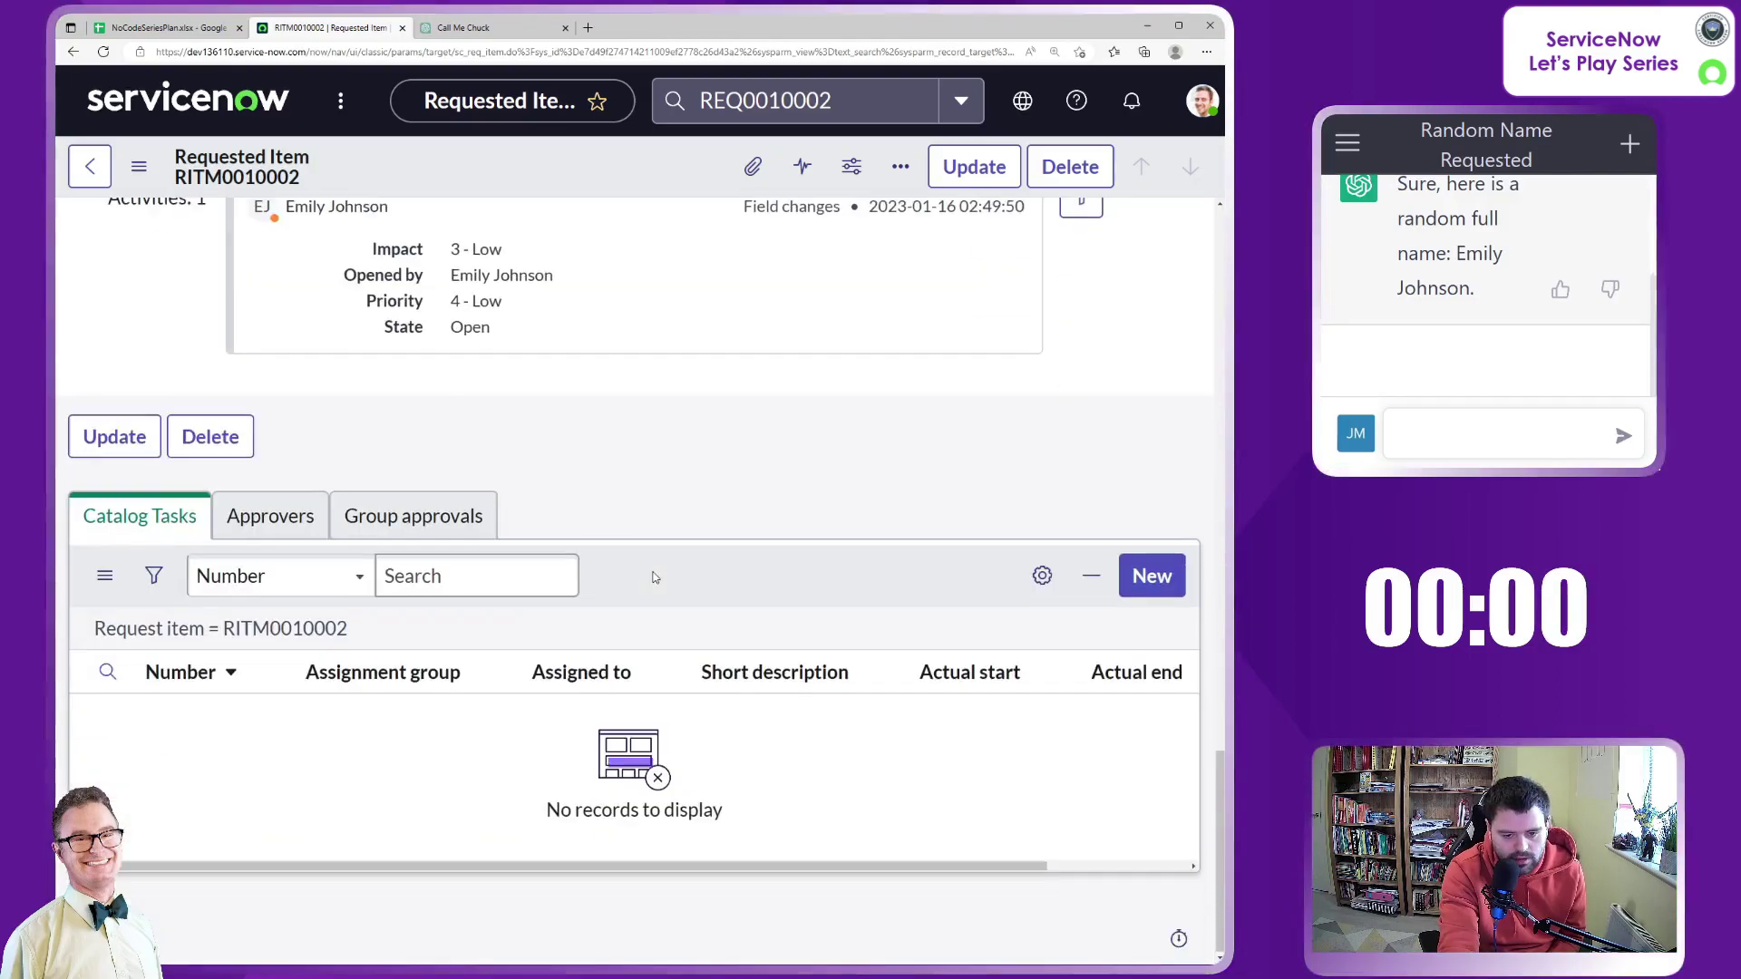
# Step: Open parent request REQ0010002 and show its Approvers list, still Requested
pyautogui.click(308, 522)
pyautogui.scroll(10, 384, 536)
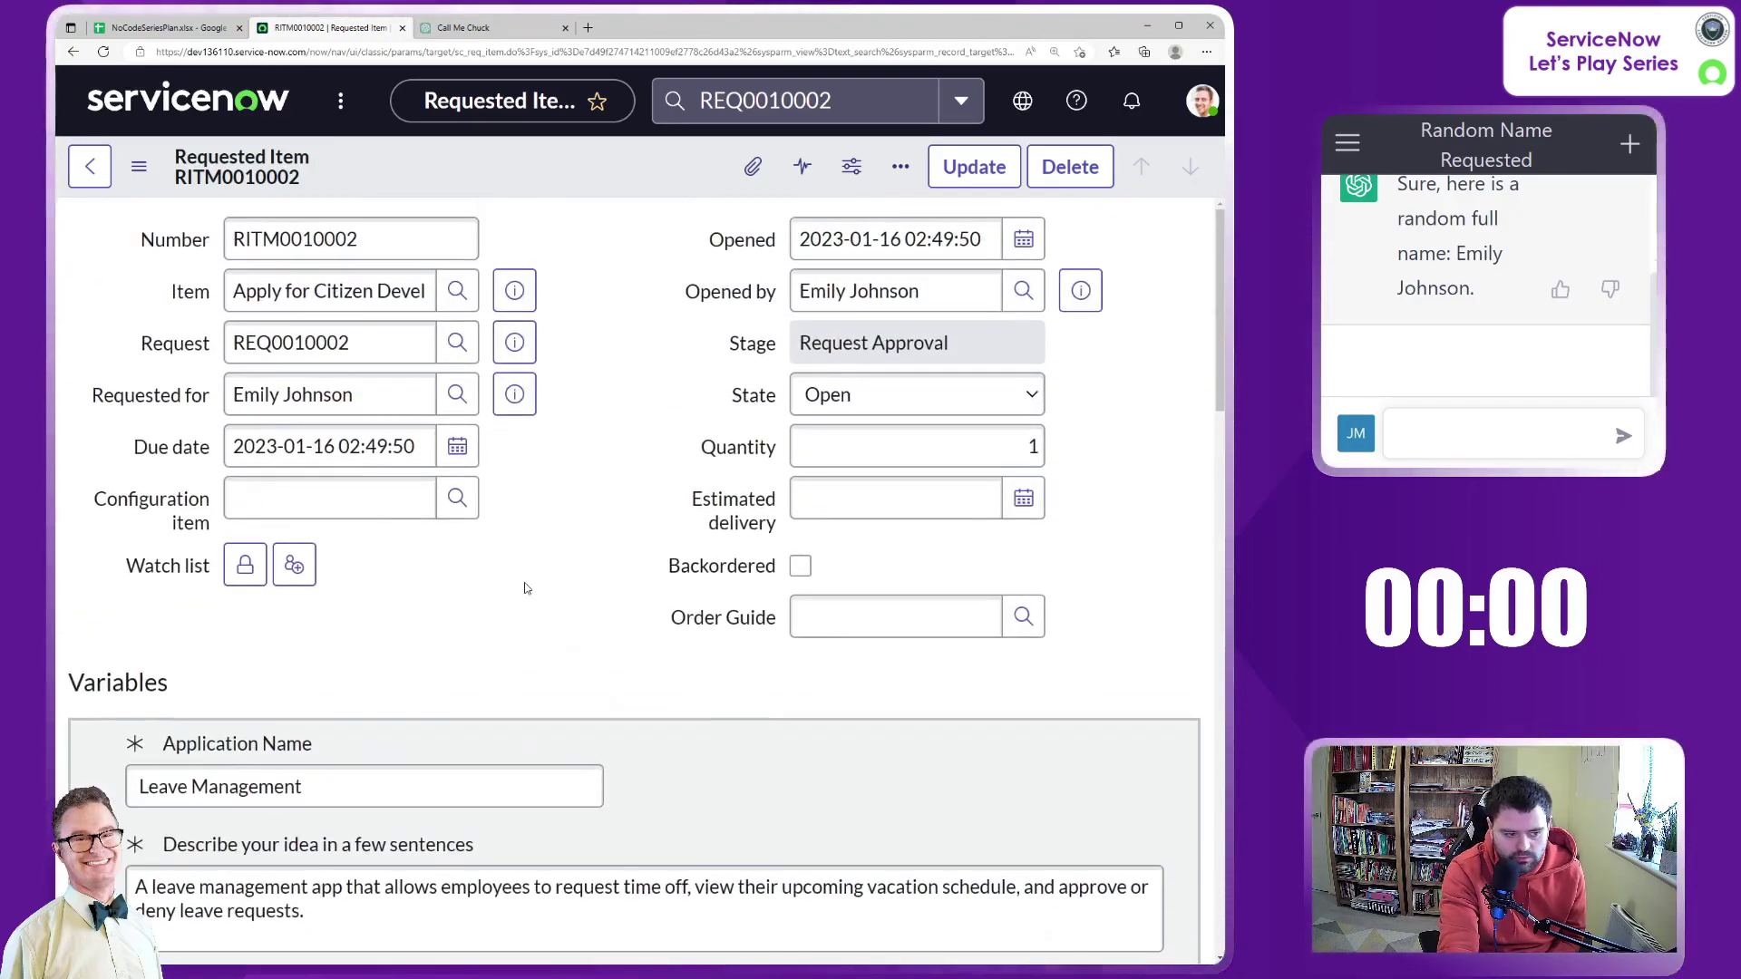
pyautogui.click(525, 344)
pyautogui.click(880, 409)
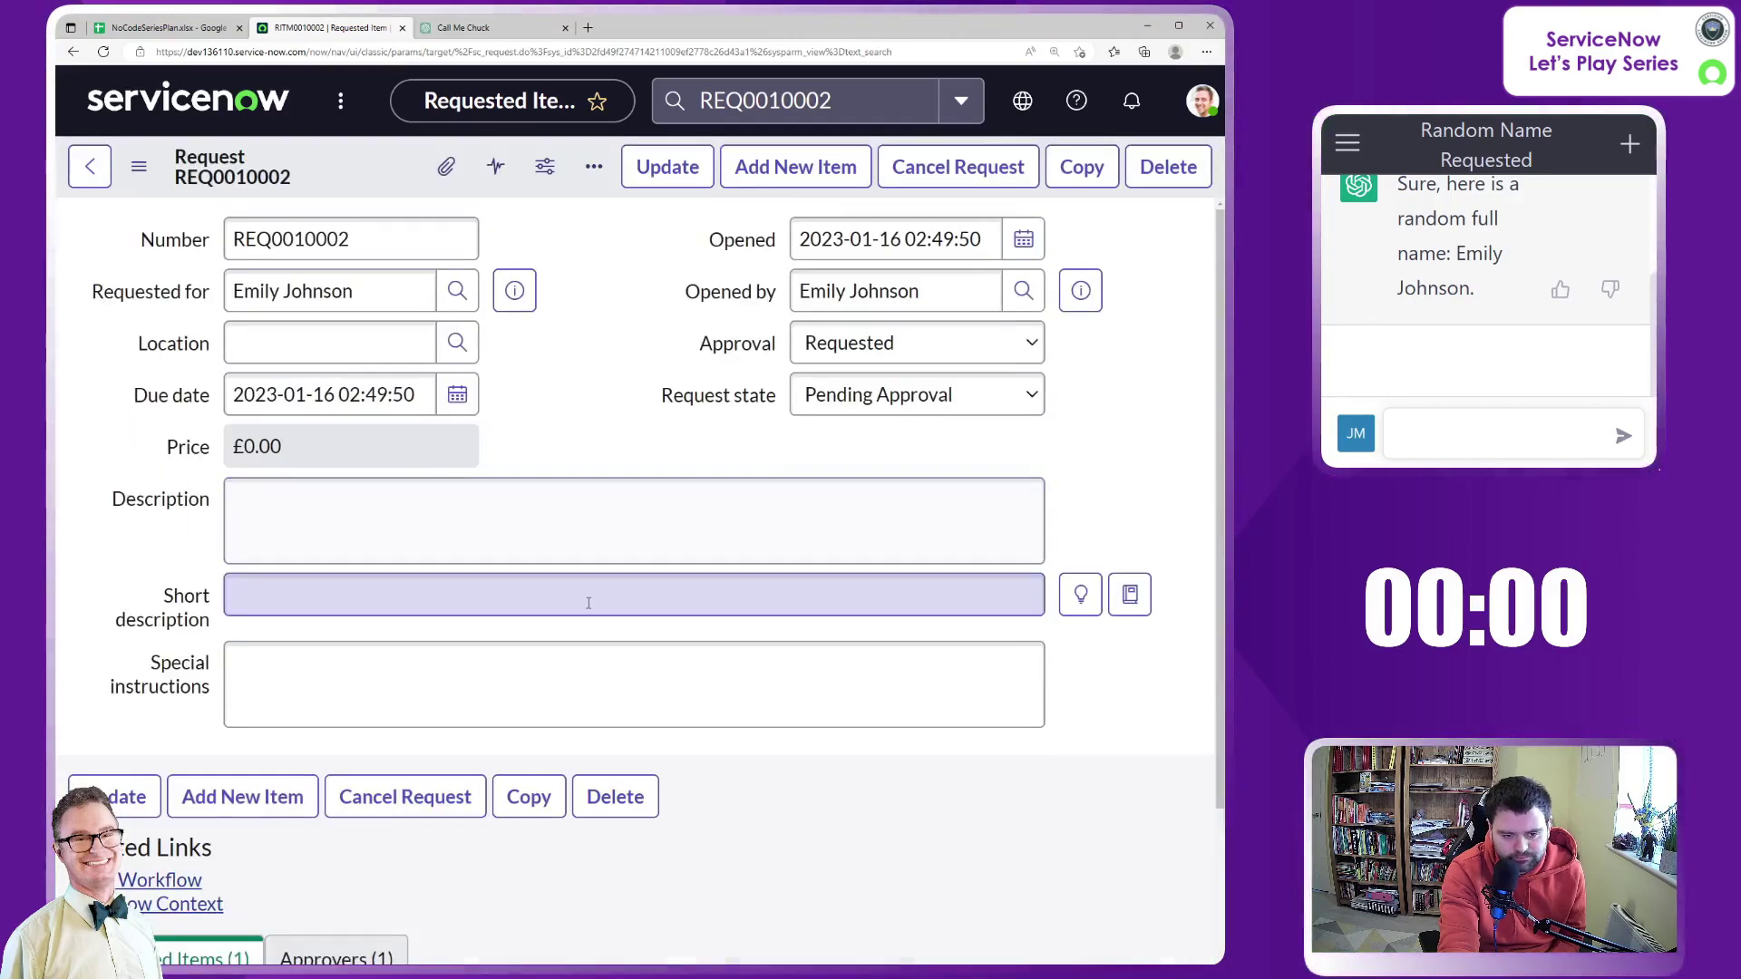
pyautogui.scroll(-5, 591, 503)
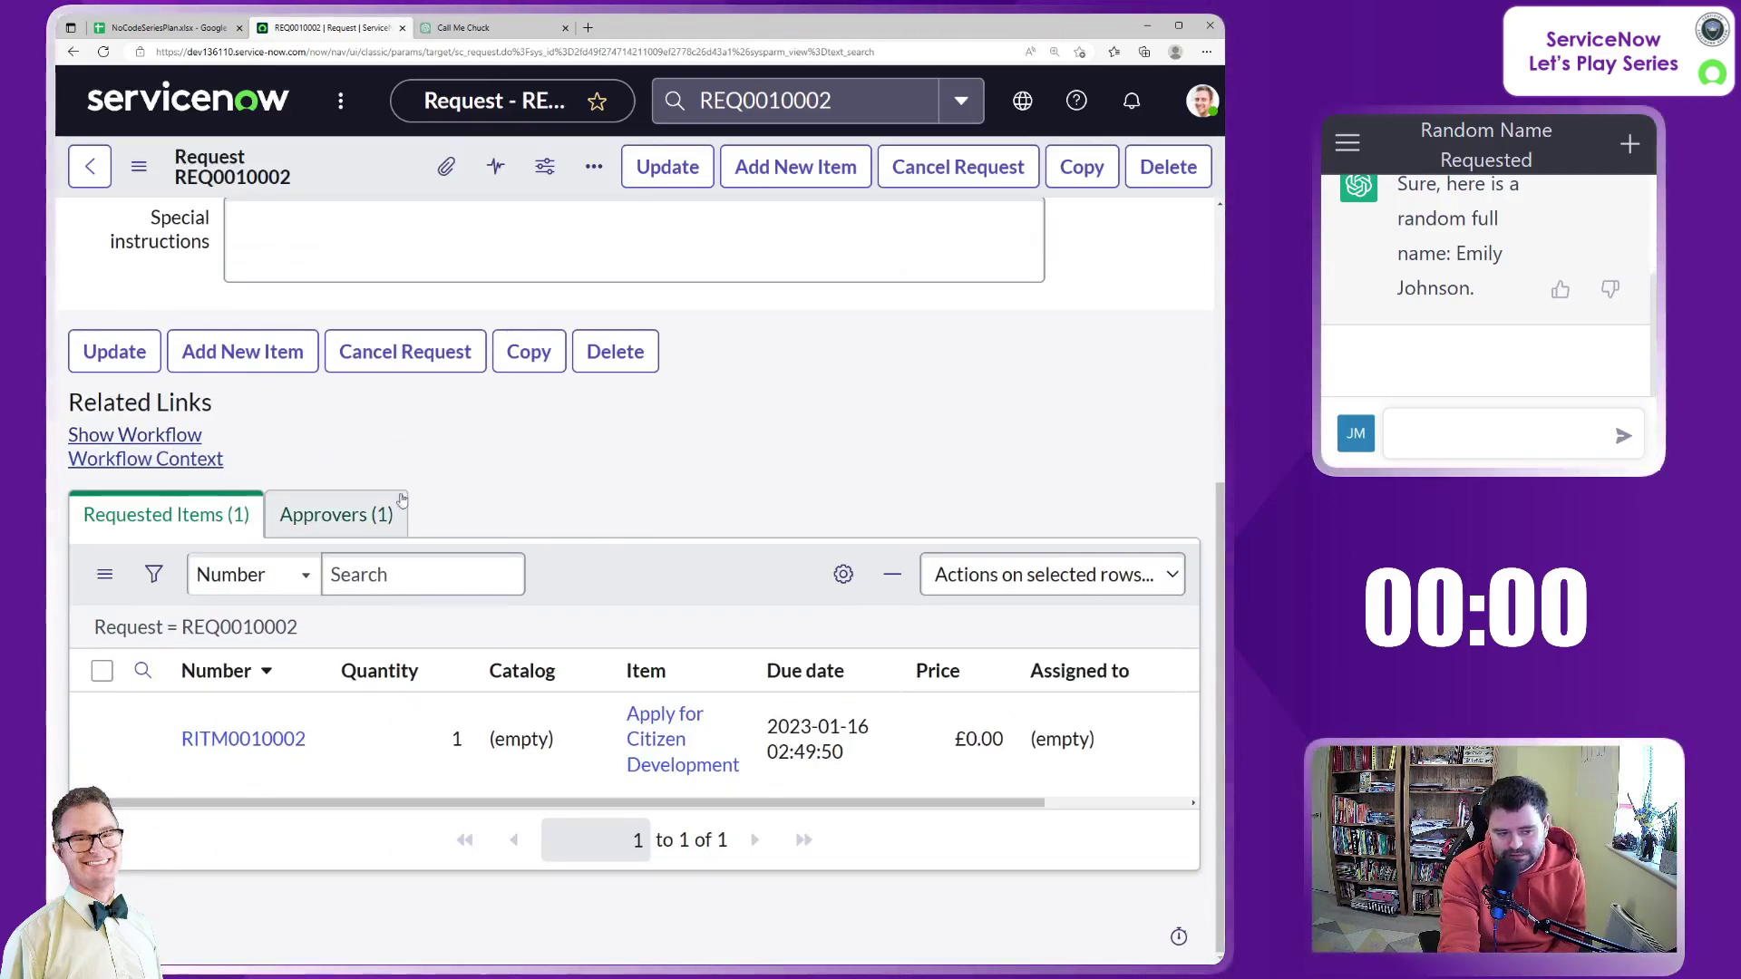
pyautogui.click(341, 516)
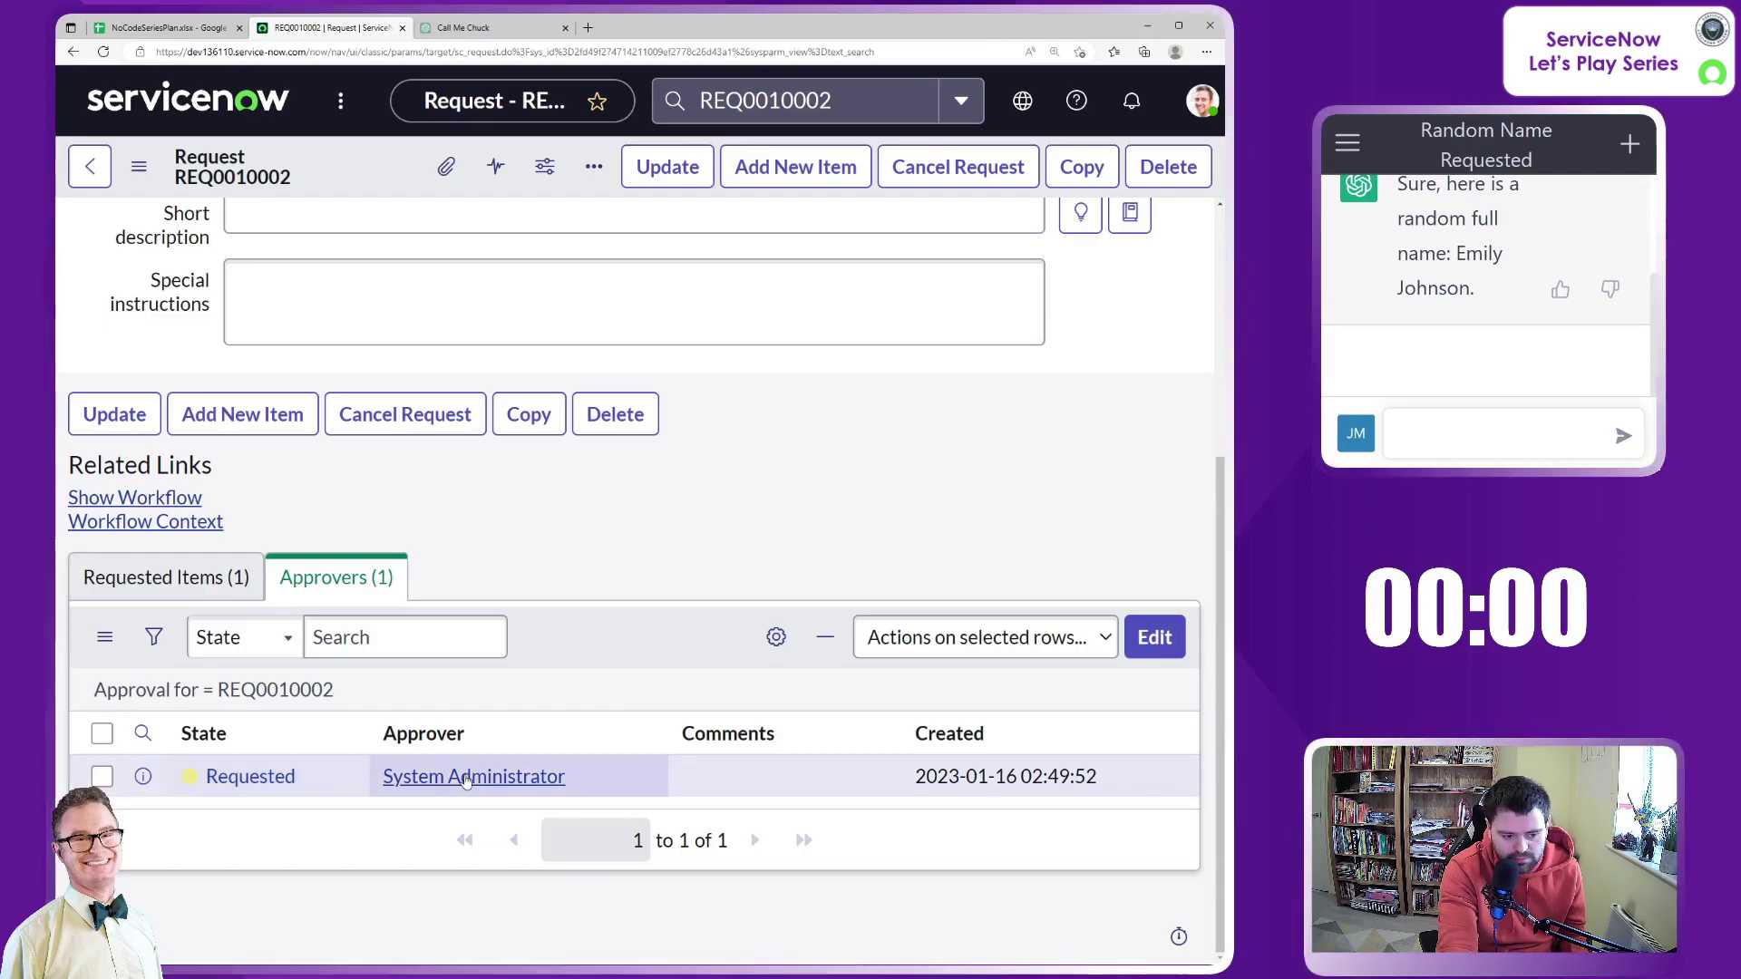
pyautogui.scroll(4, 664, 517)
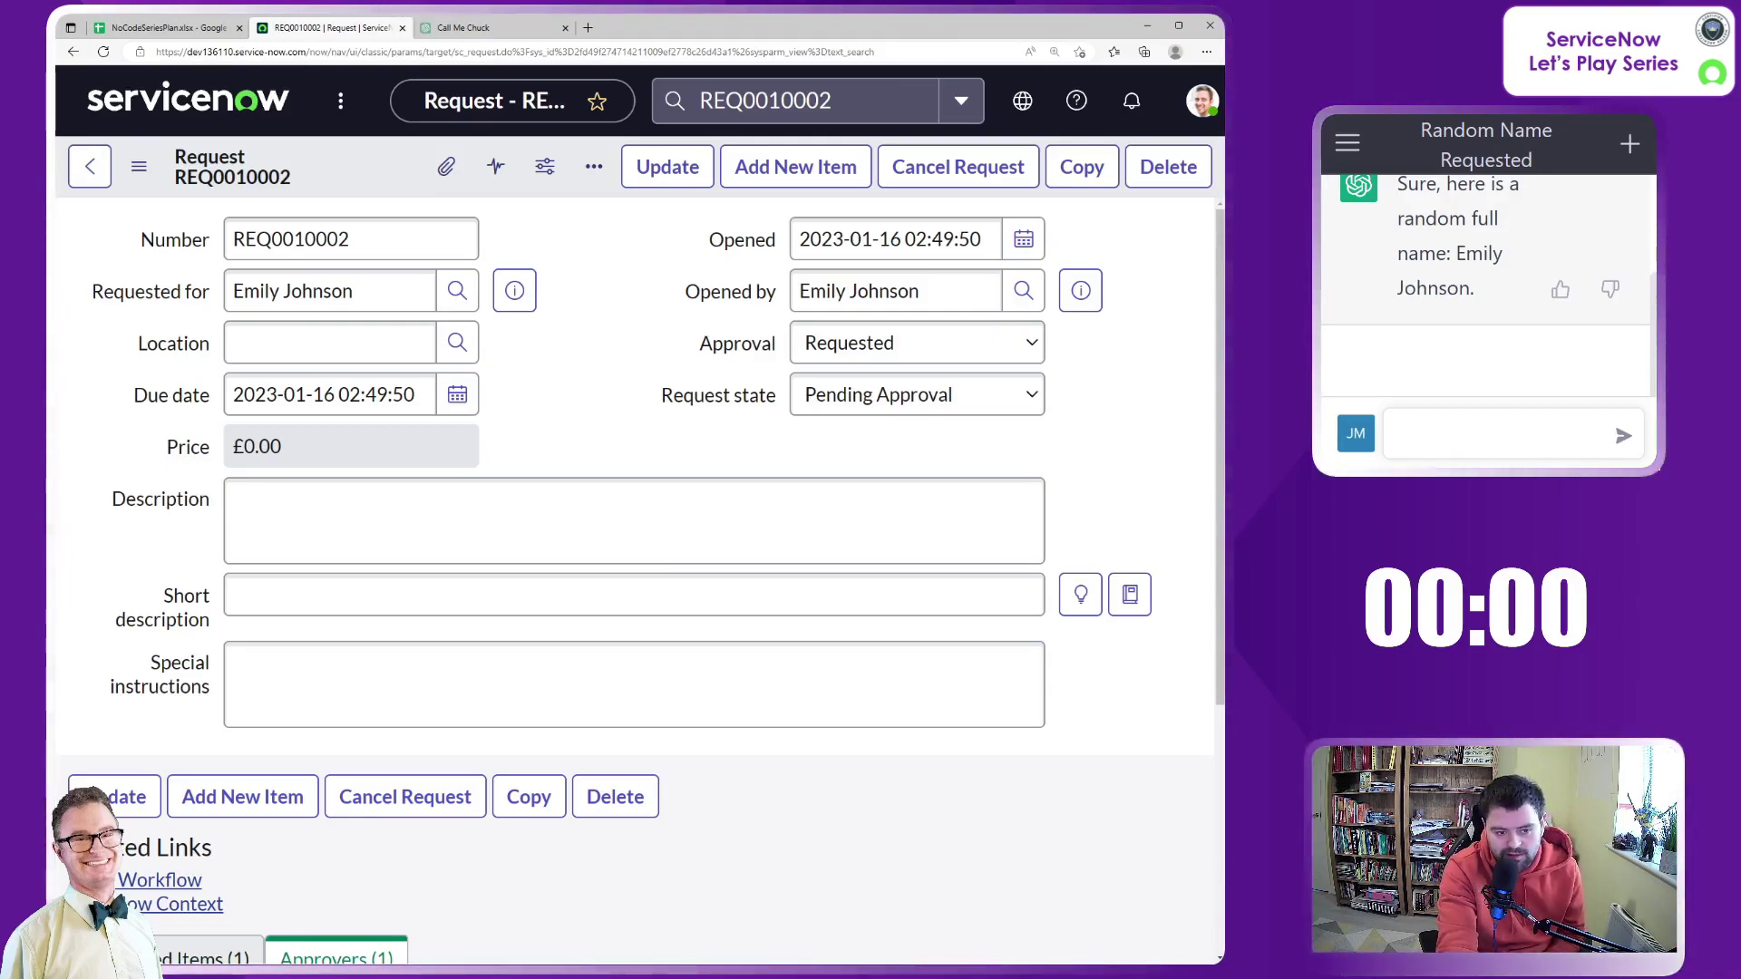
# Step: Approve the pending System Administrator approval on REQ0010002
pyautogui.scroll(-3, 498, 416)
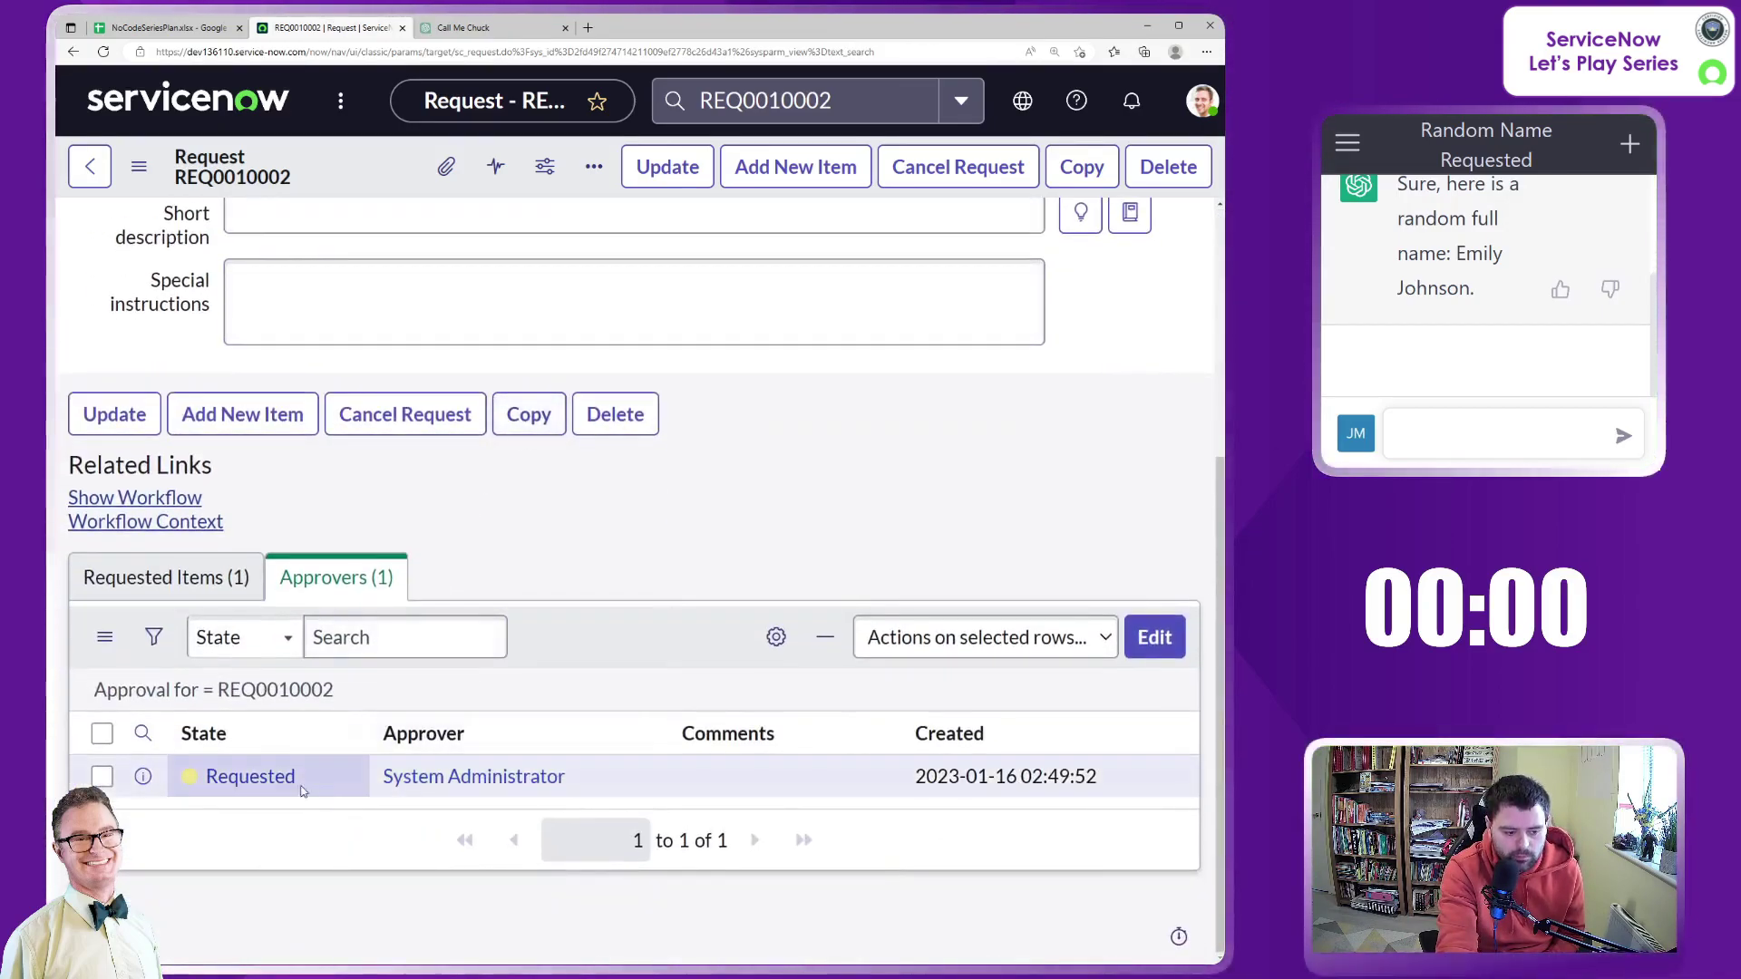
pyautogui.click(266, 786)
pyautogui.rightClick(266, 785)
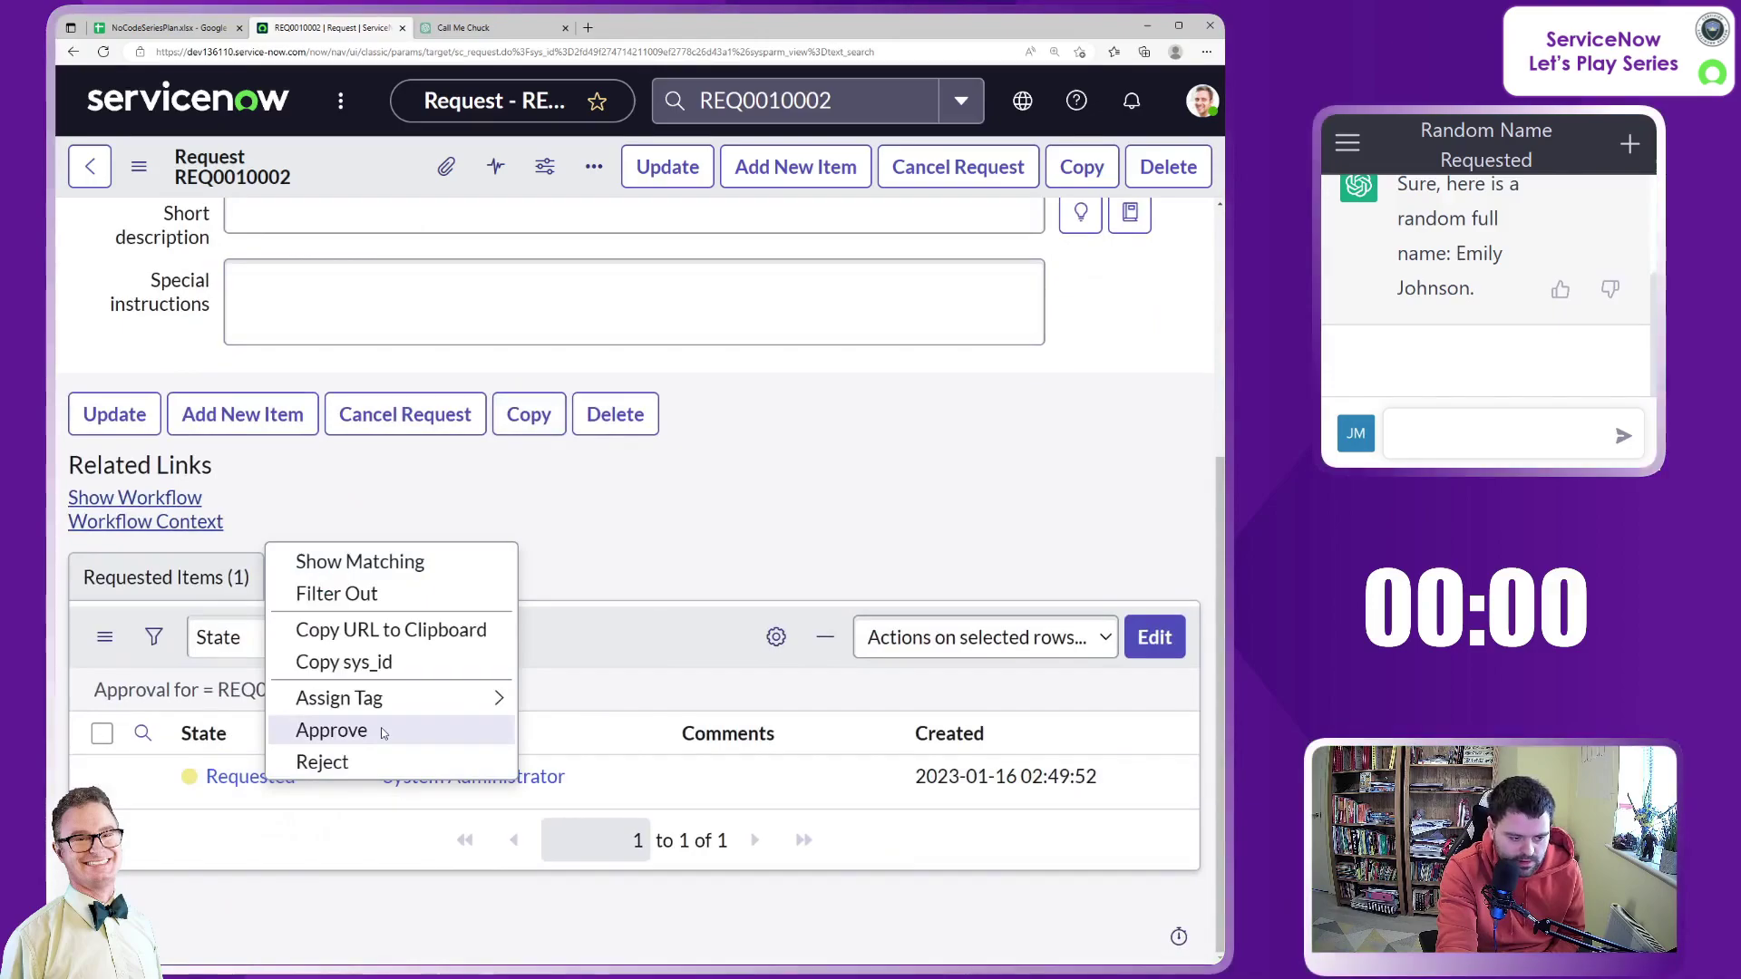
pyautogui.click(382, 732)
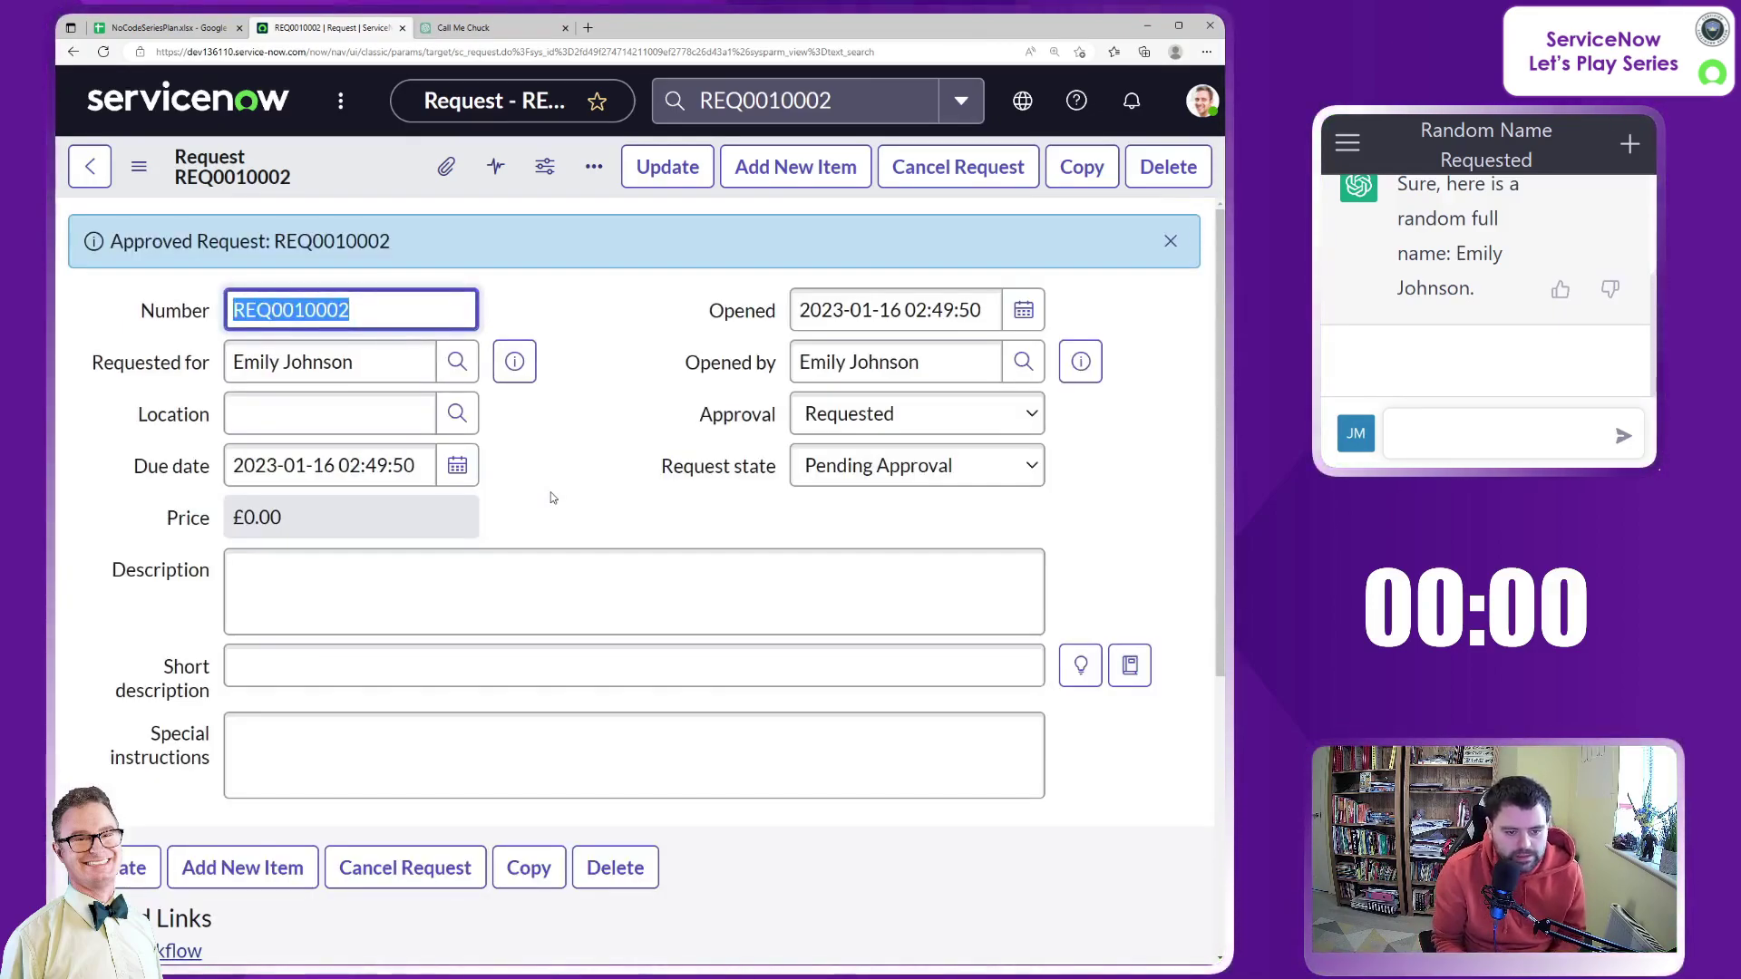
pyautogui.click(596, 429)
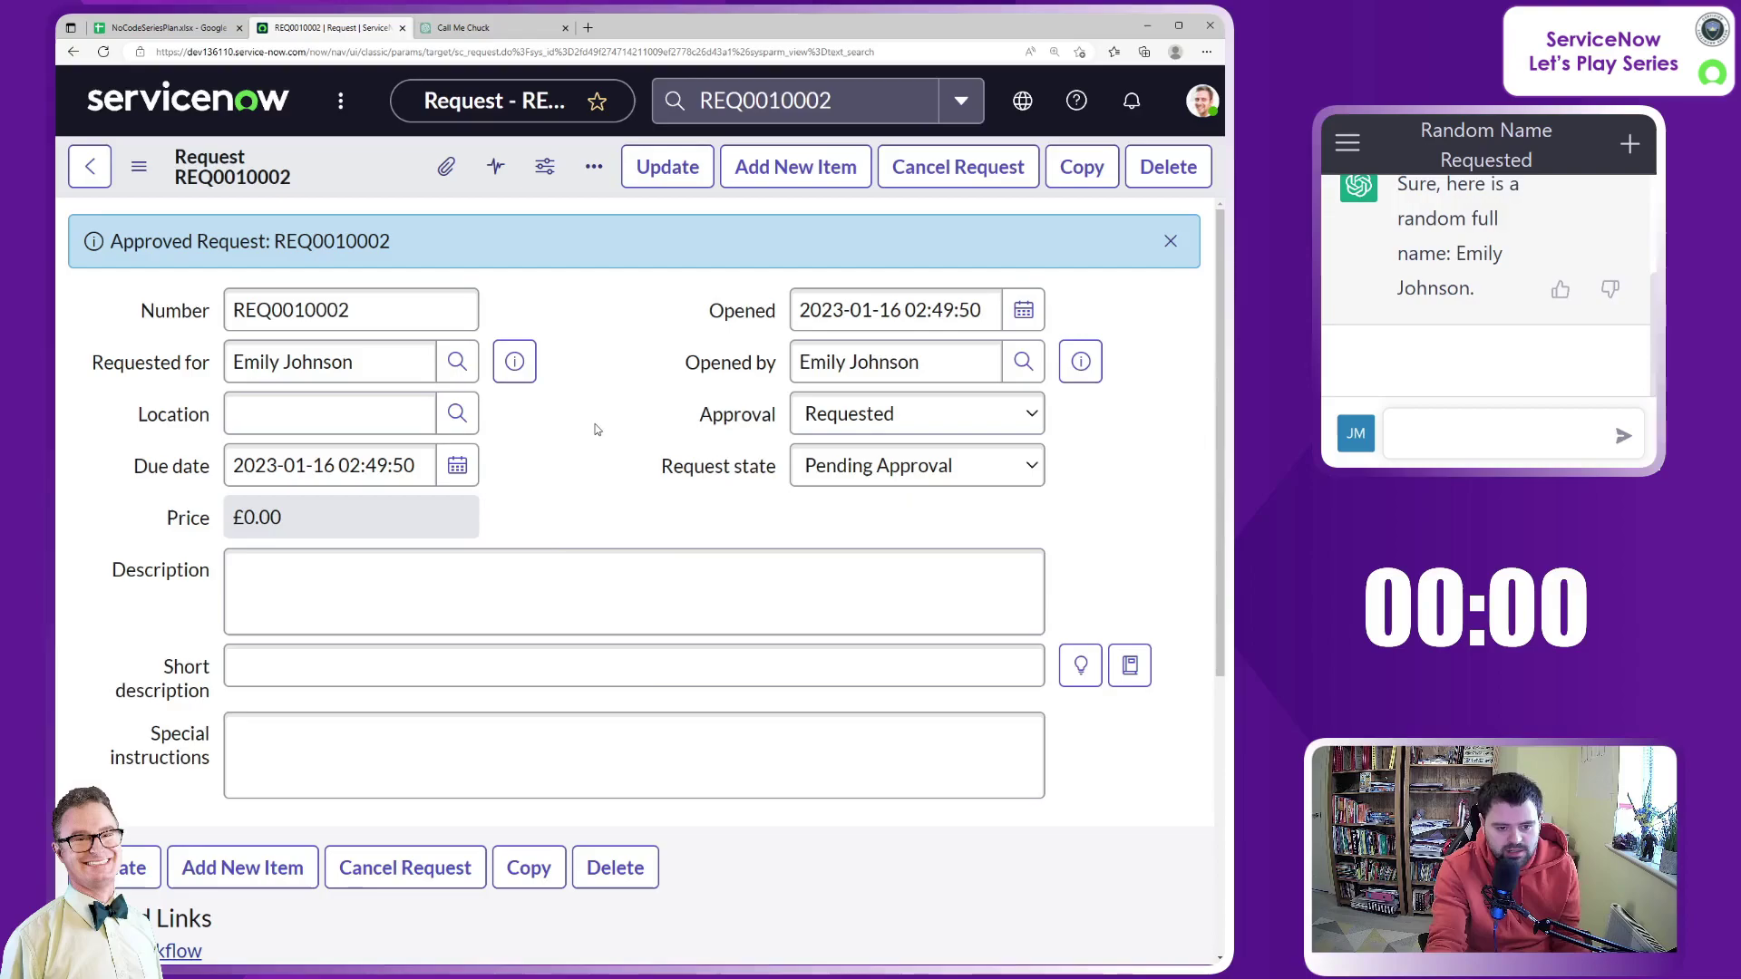
# Step: Reload the REQ0010002 form so its second approver appears
pyautogui.scroll(-5, 545, 543)
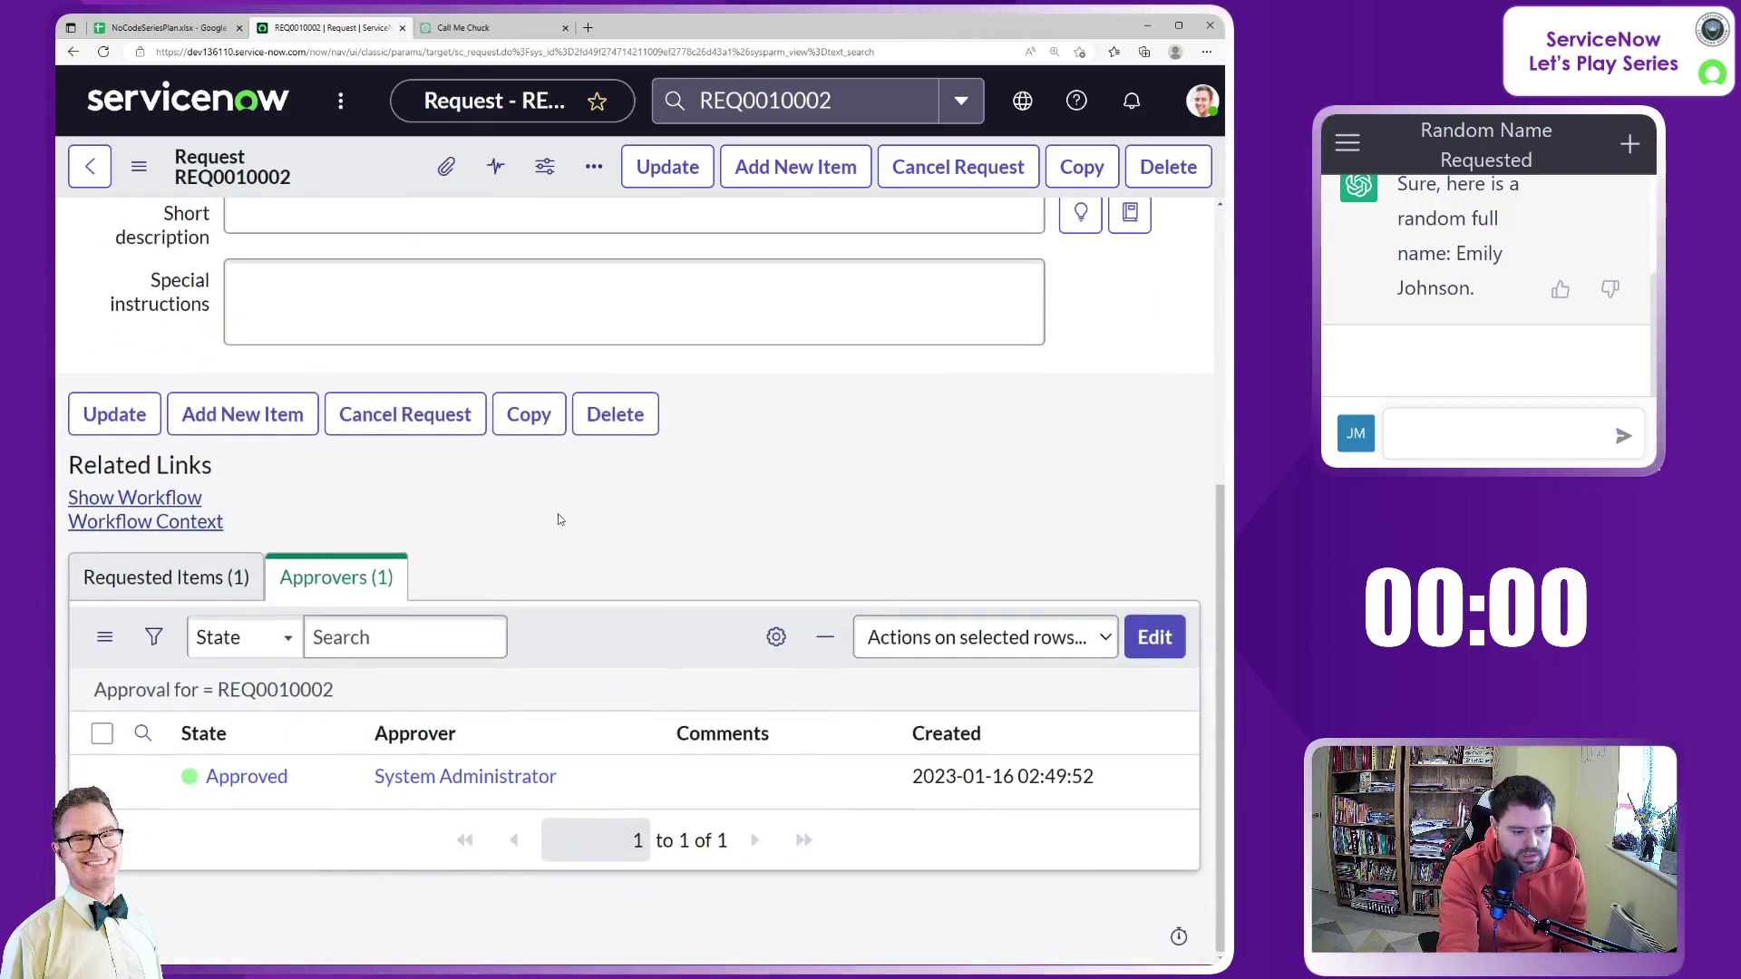
pyautogui.click(257, 571)
pyautogui.scroll(5, 593, 439)
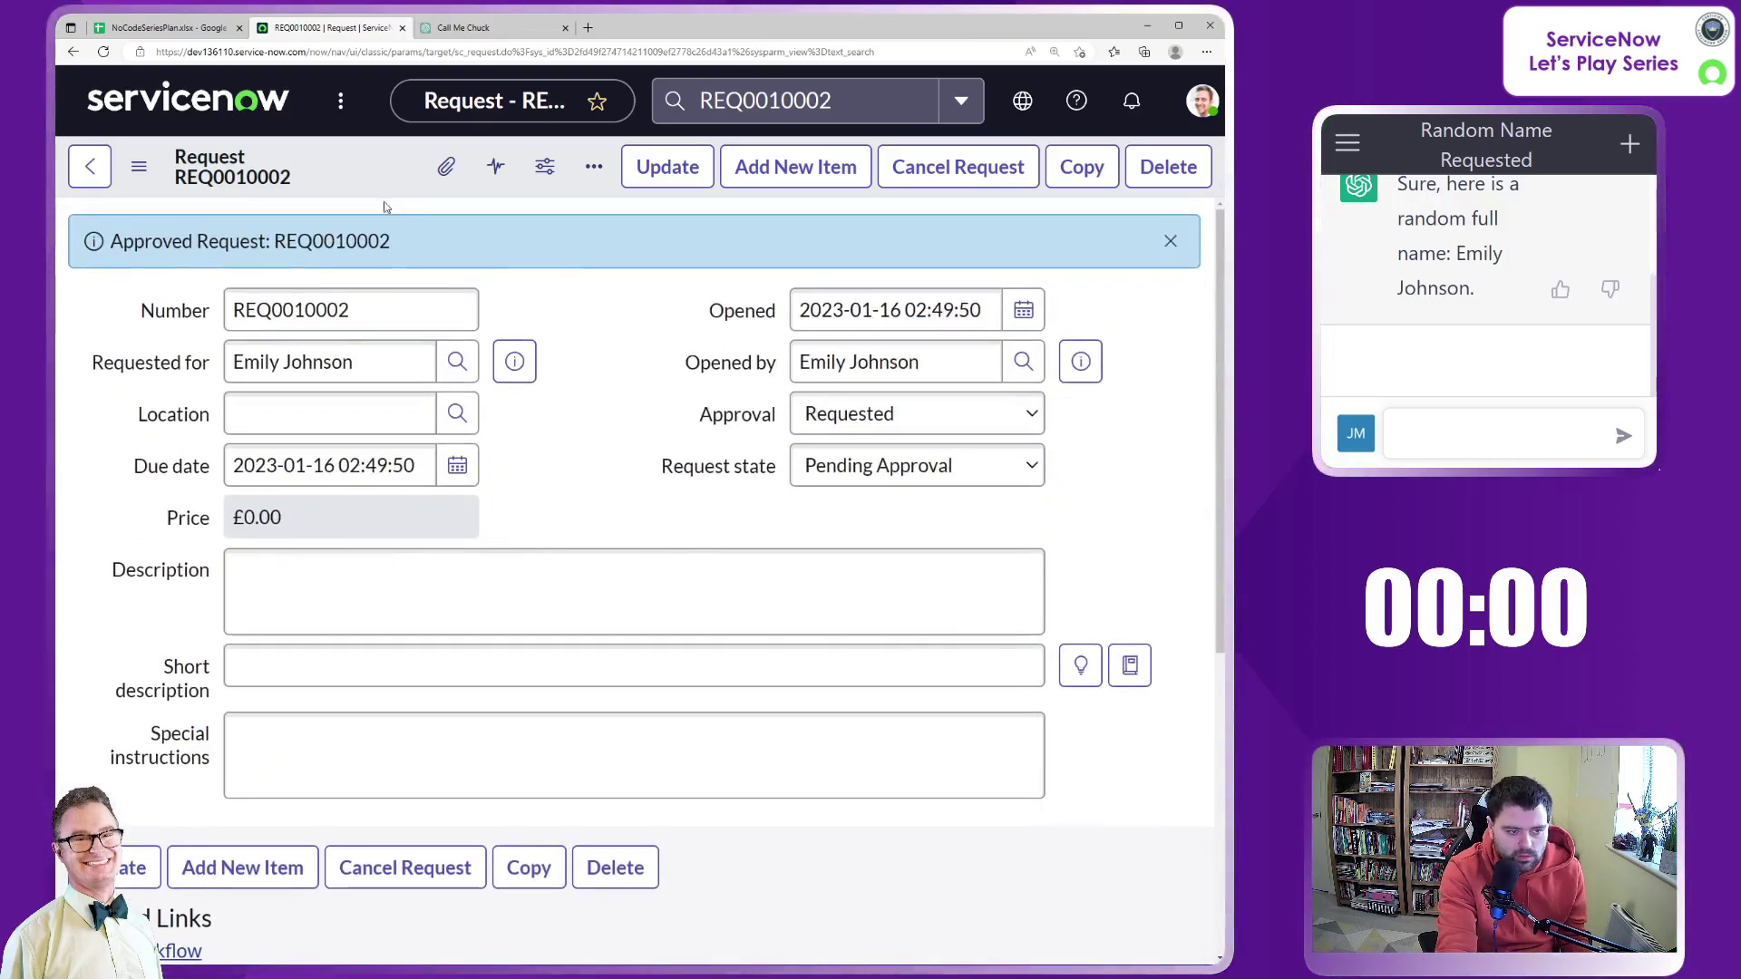
pyautogui.rightClick(355, 185)
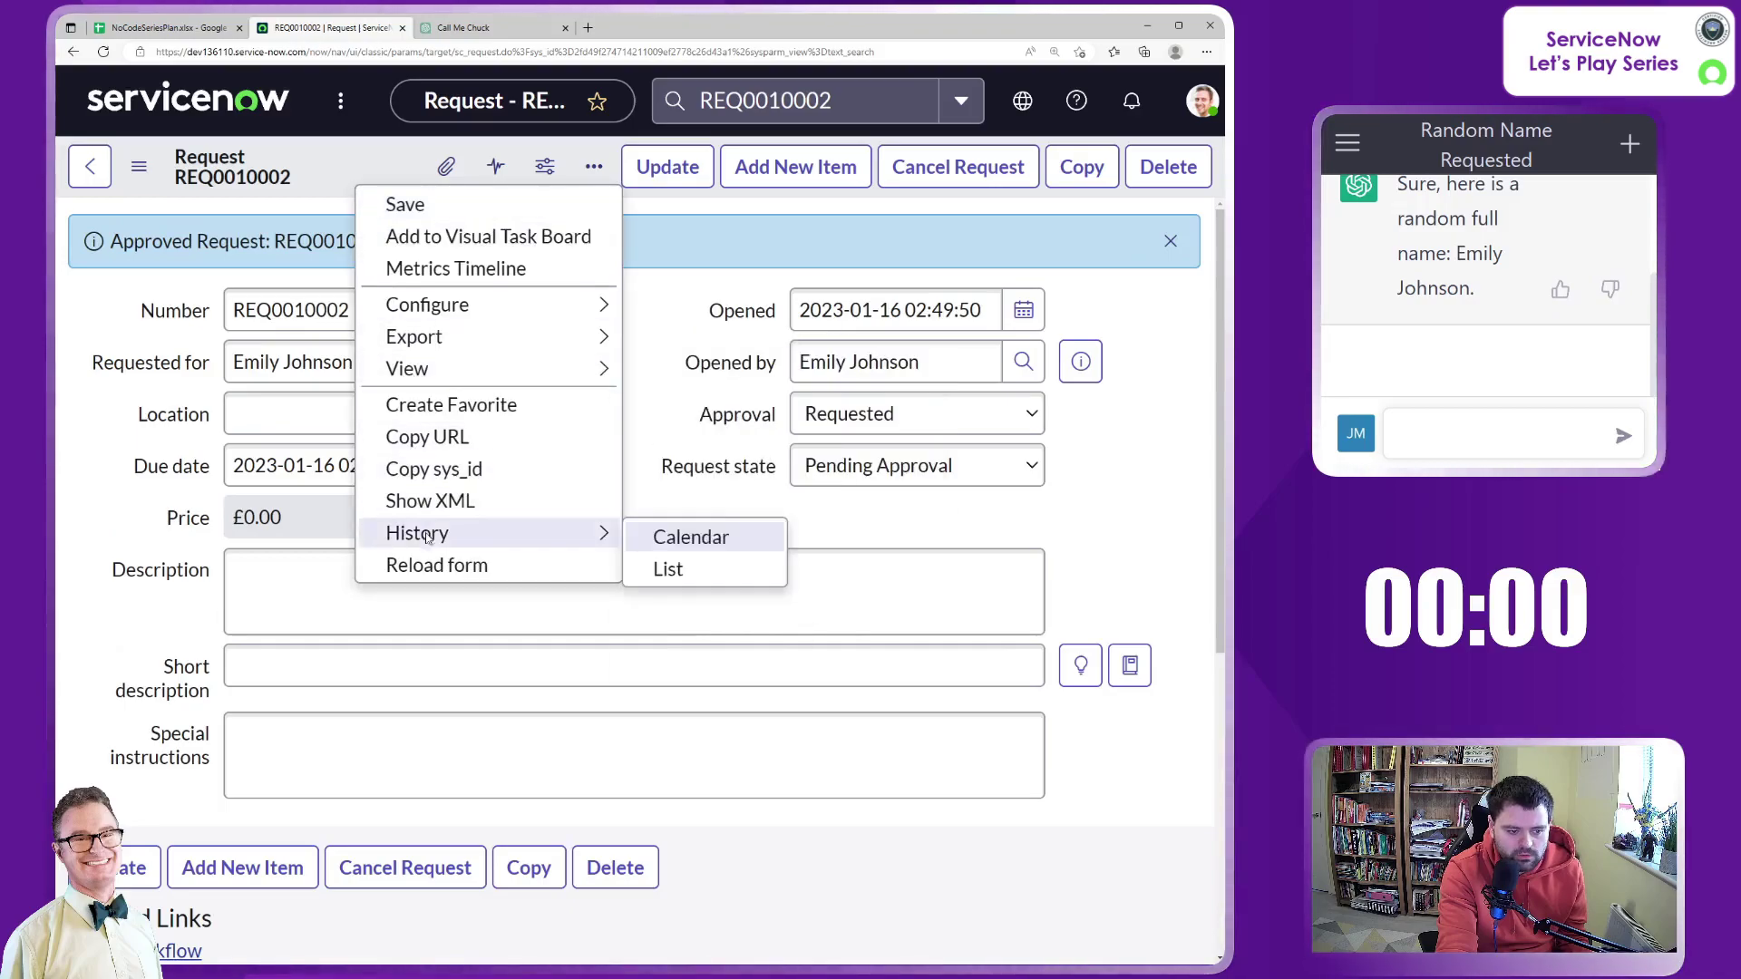
pyautogui.click(437, 566)
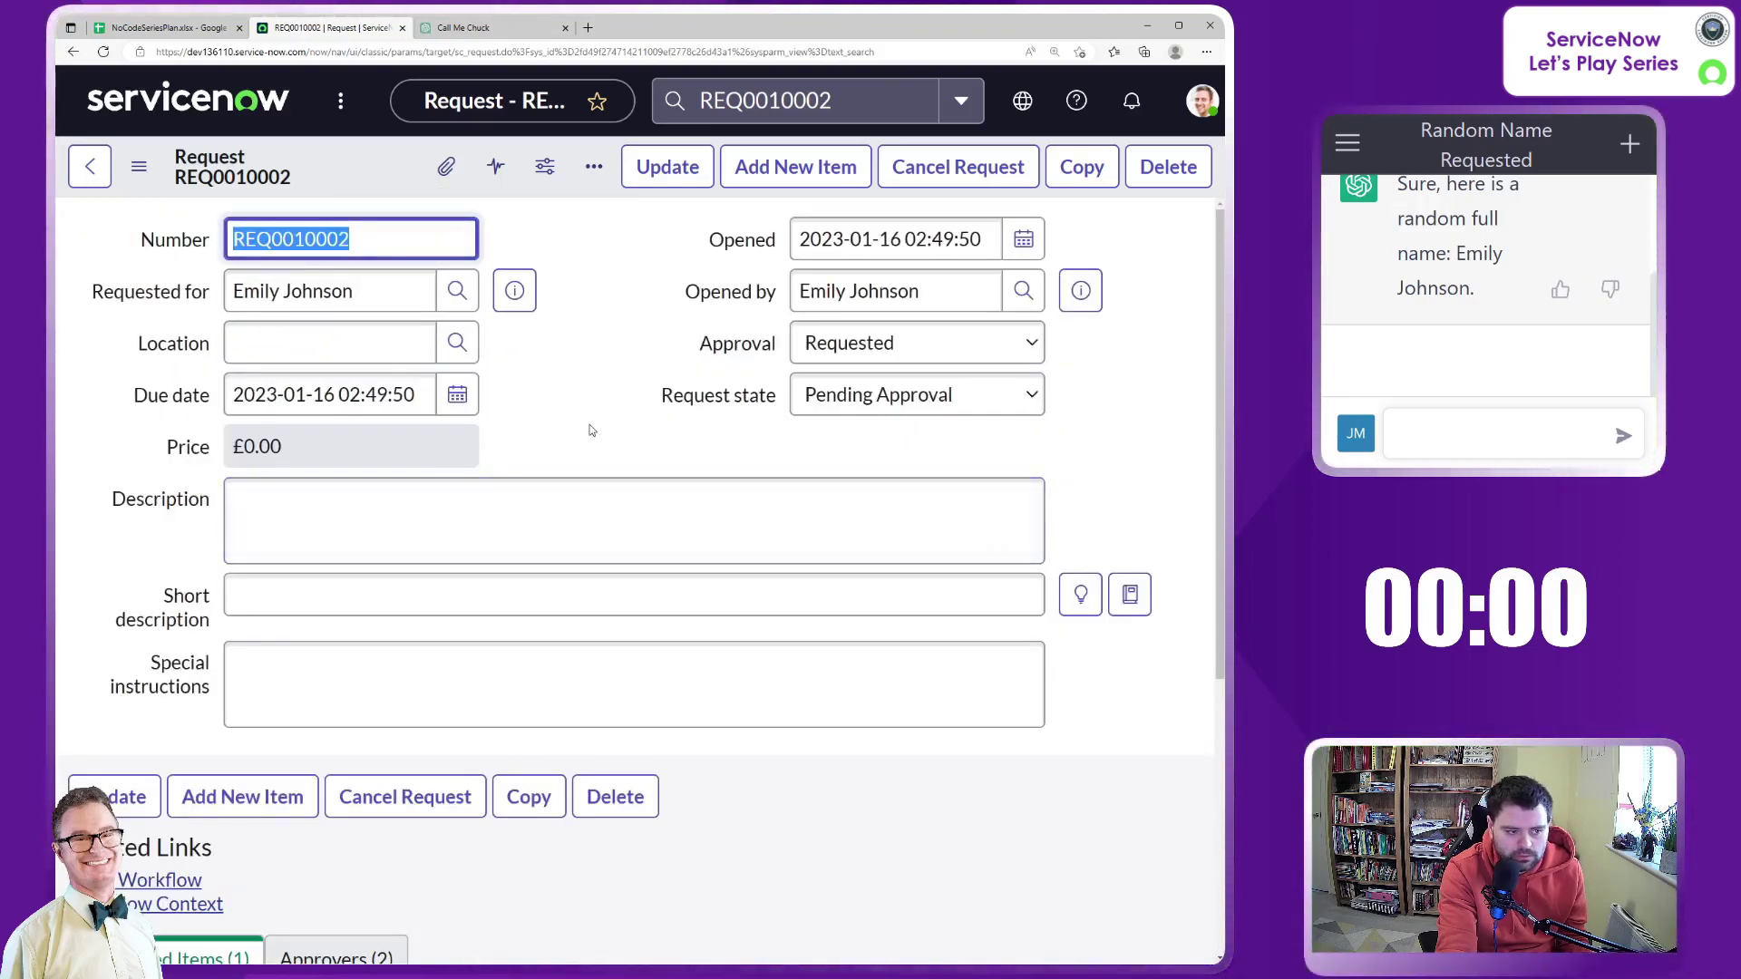
pyautogui.scroll(-5, 599, 439)
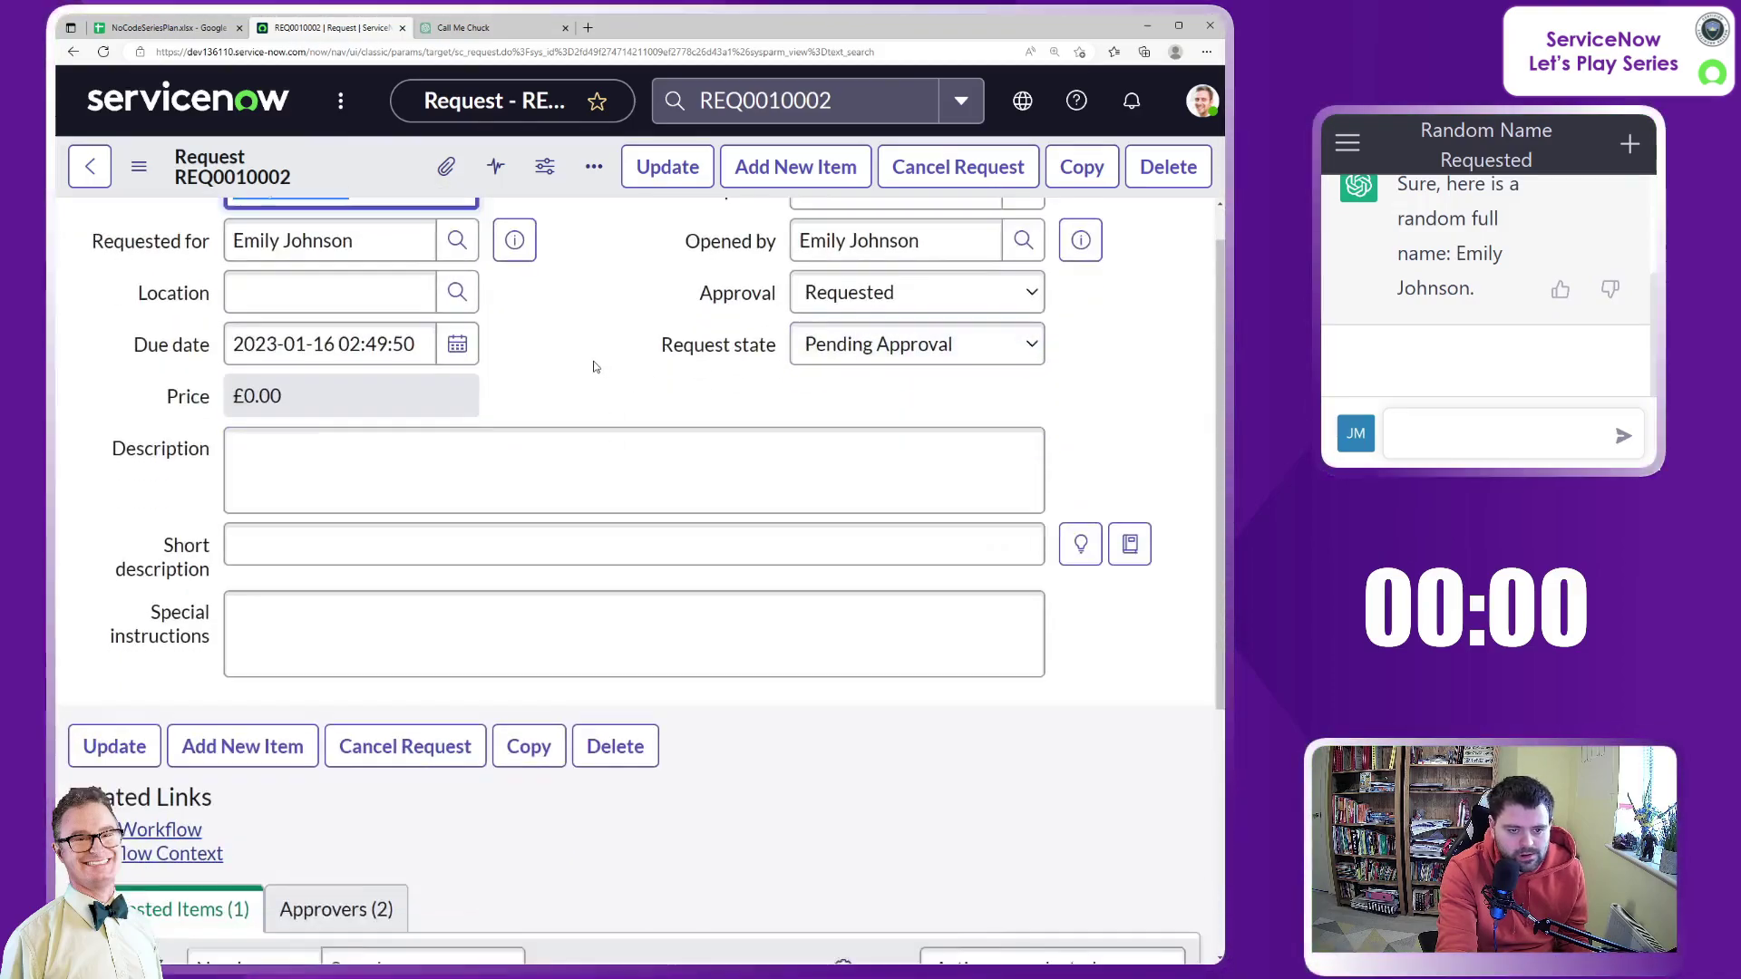
pyautogui.click(243, 738)
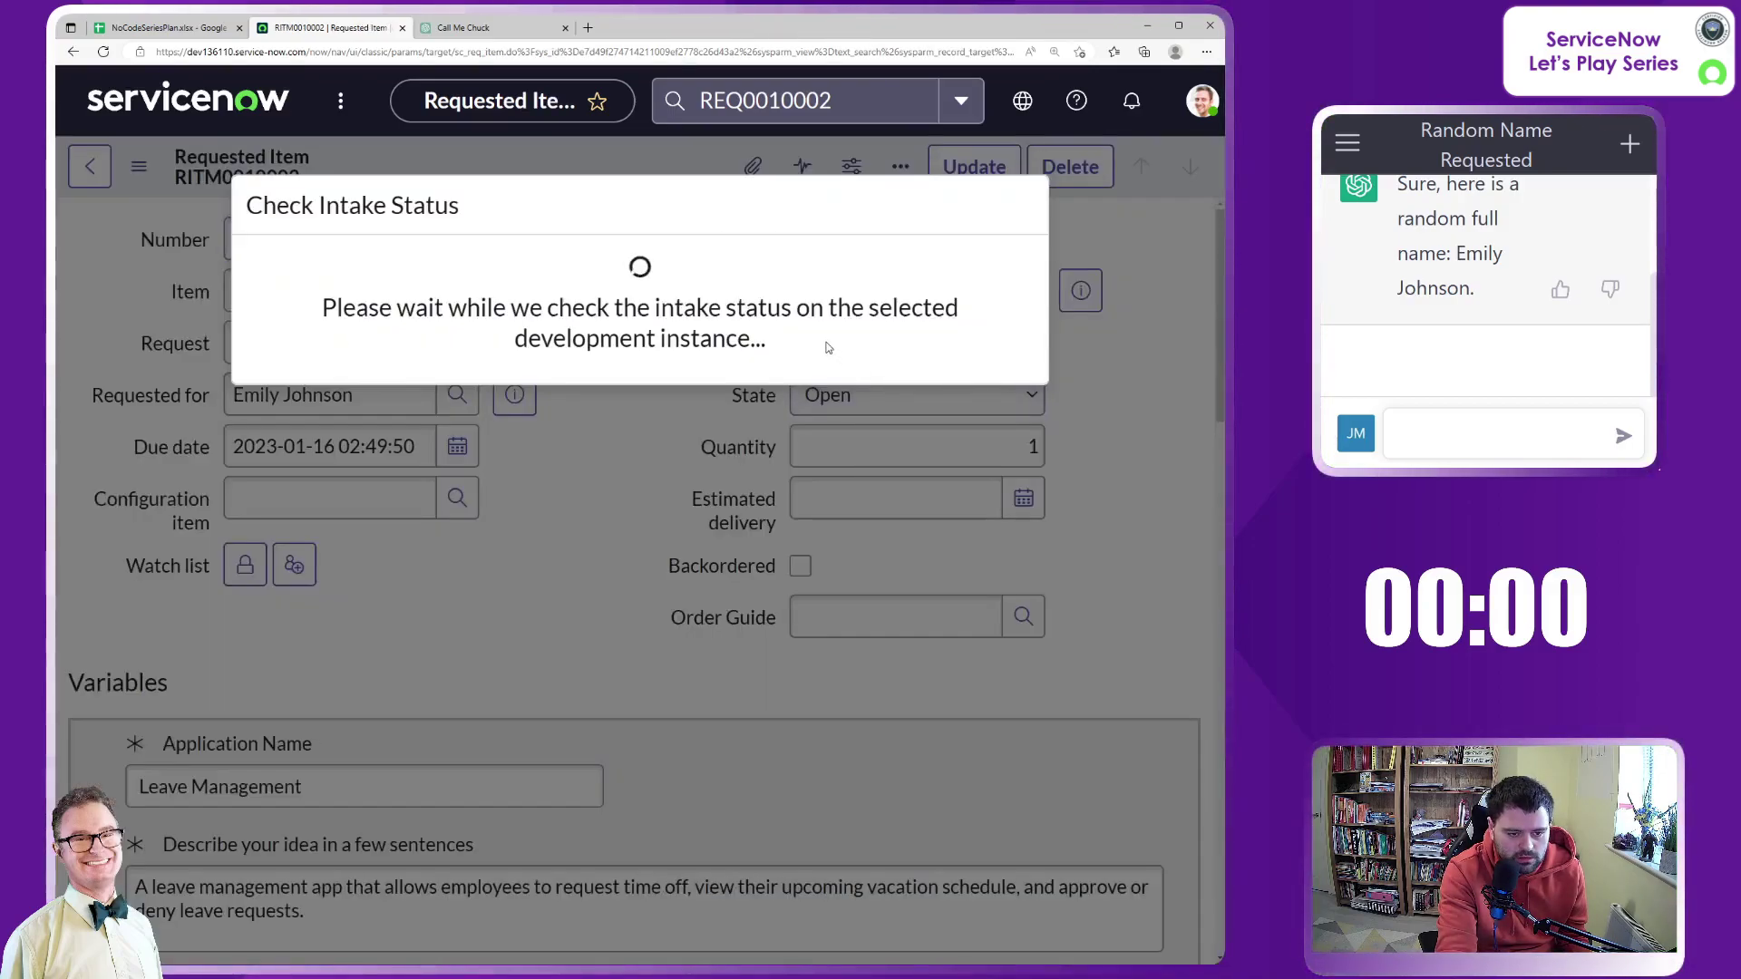
pyautogui.scroll(-6, 727, 499)
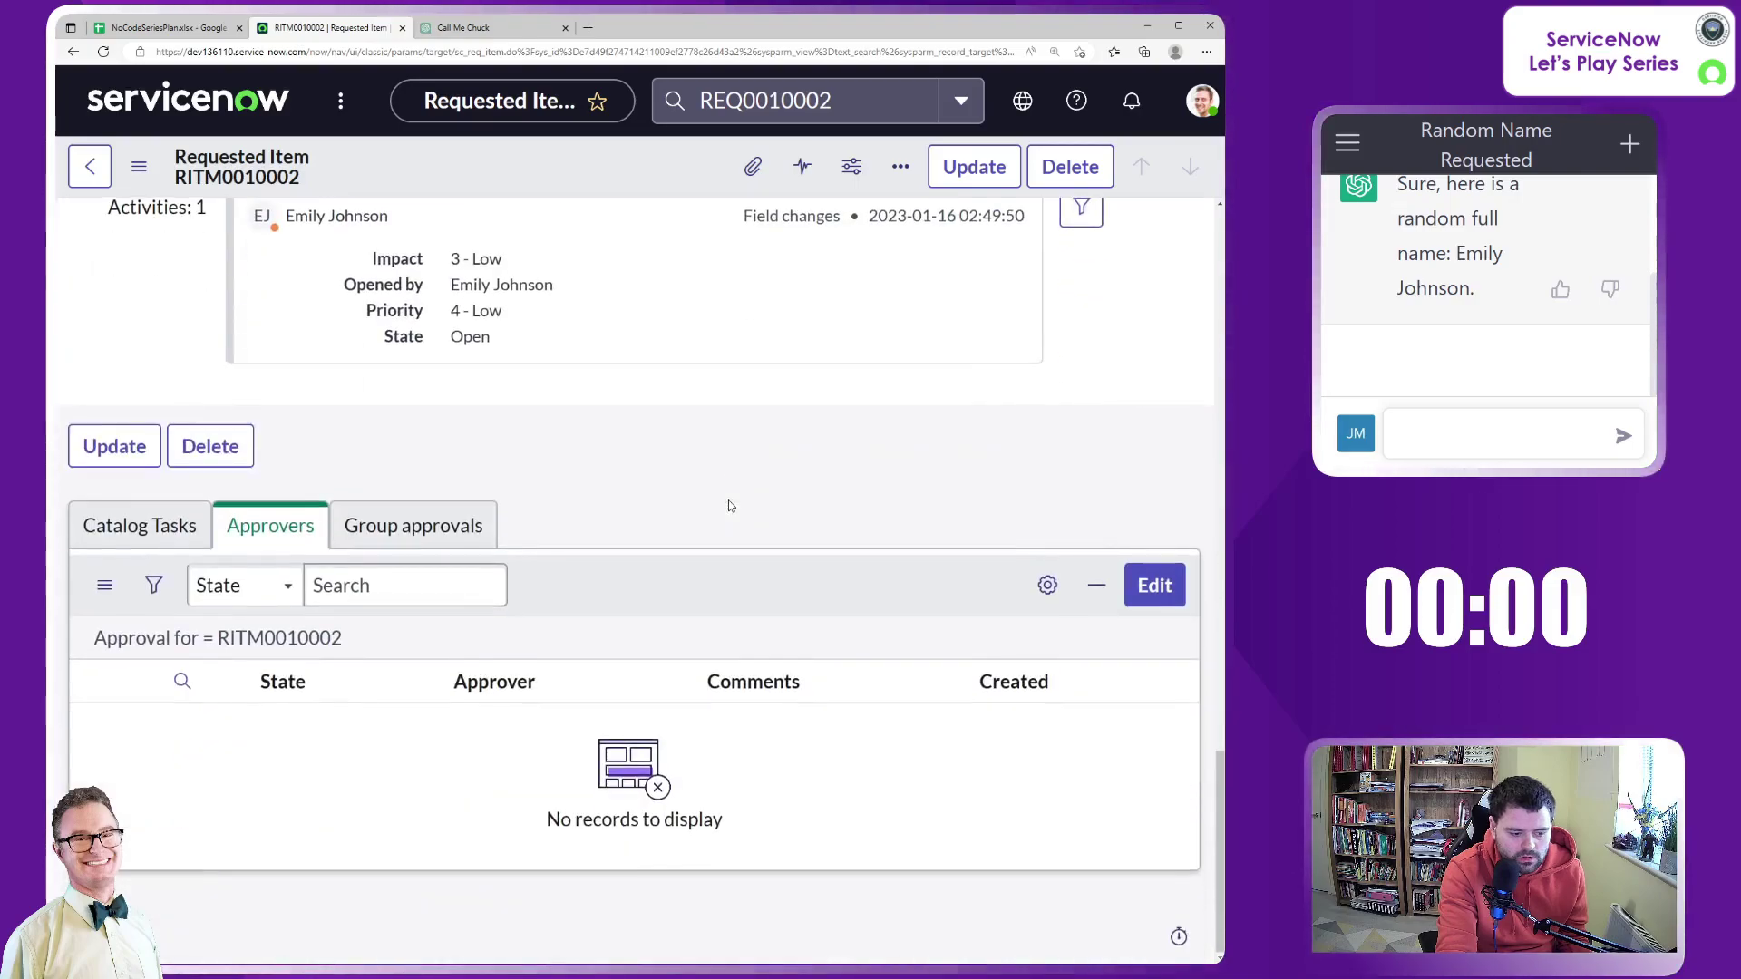
pyautogui.scroll(3, 727, 499)
pyautogui.scroll(4, 727, 503)
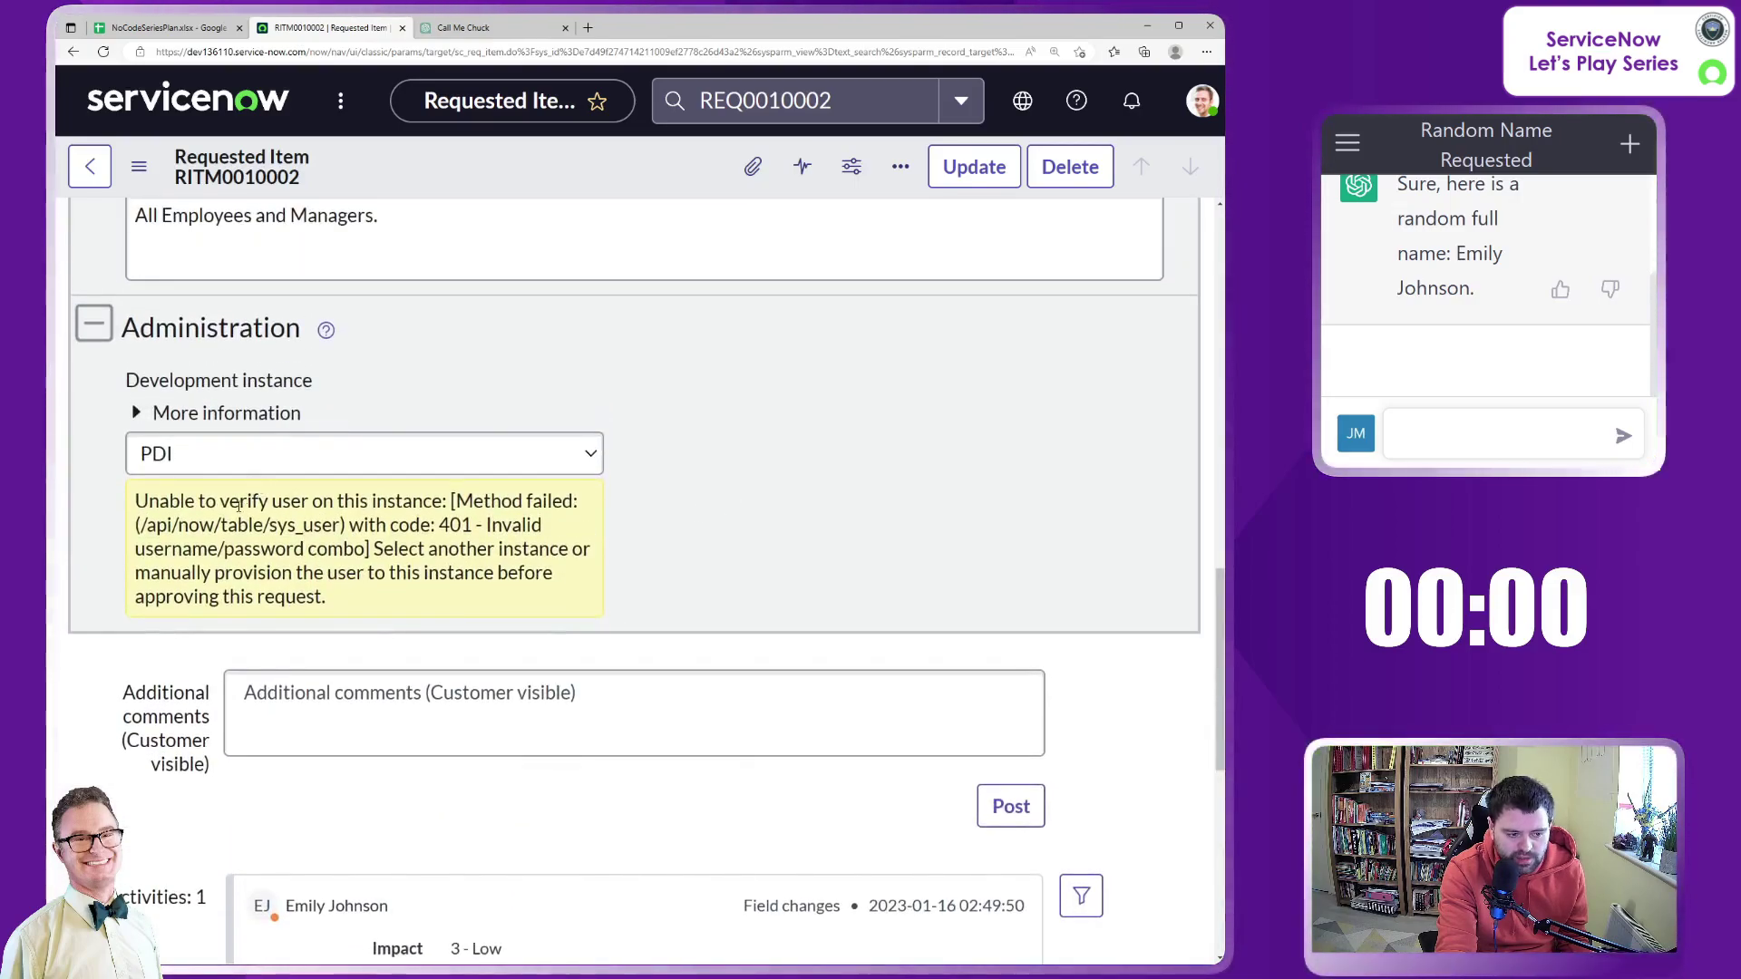
pyautogui.moveTo(238, 506); pyautogui.dragTo(381, 600)
pyautogui.click(711, 571)
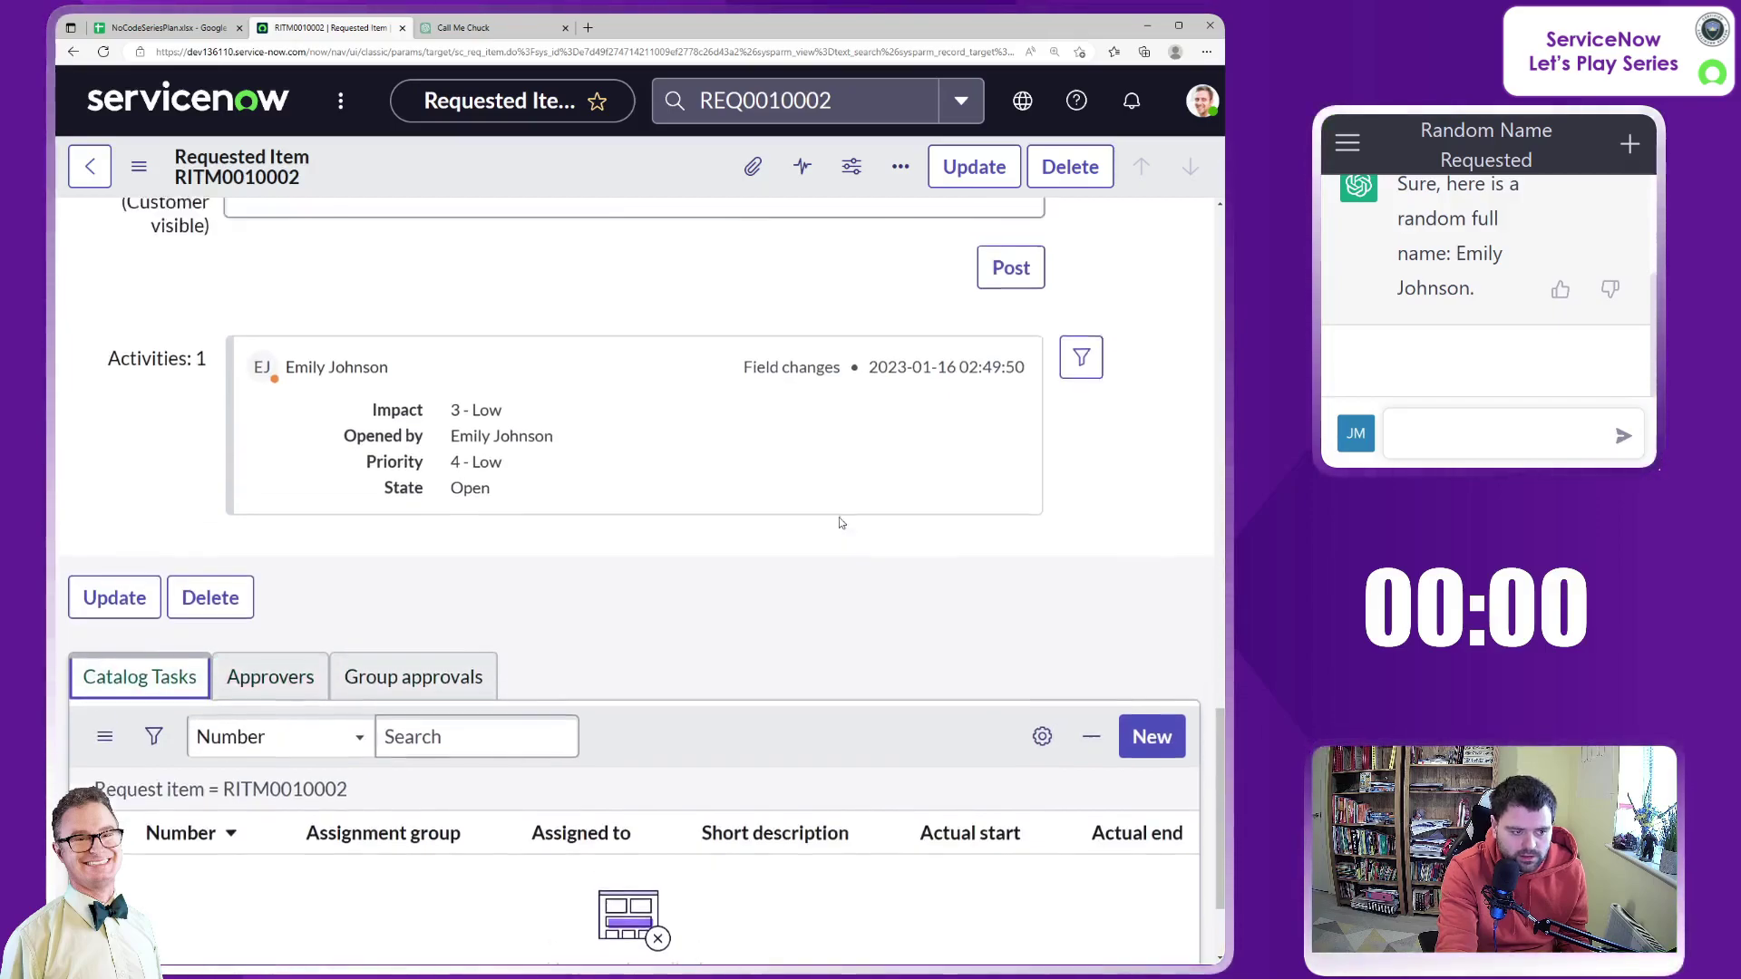
pyautogui.scroll(15, 840, 523)
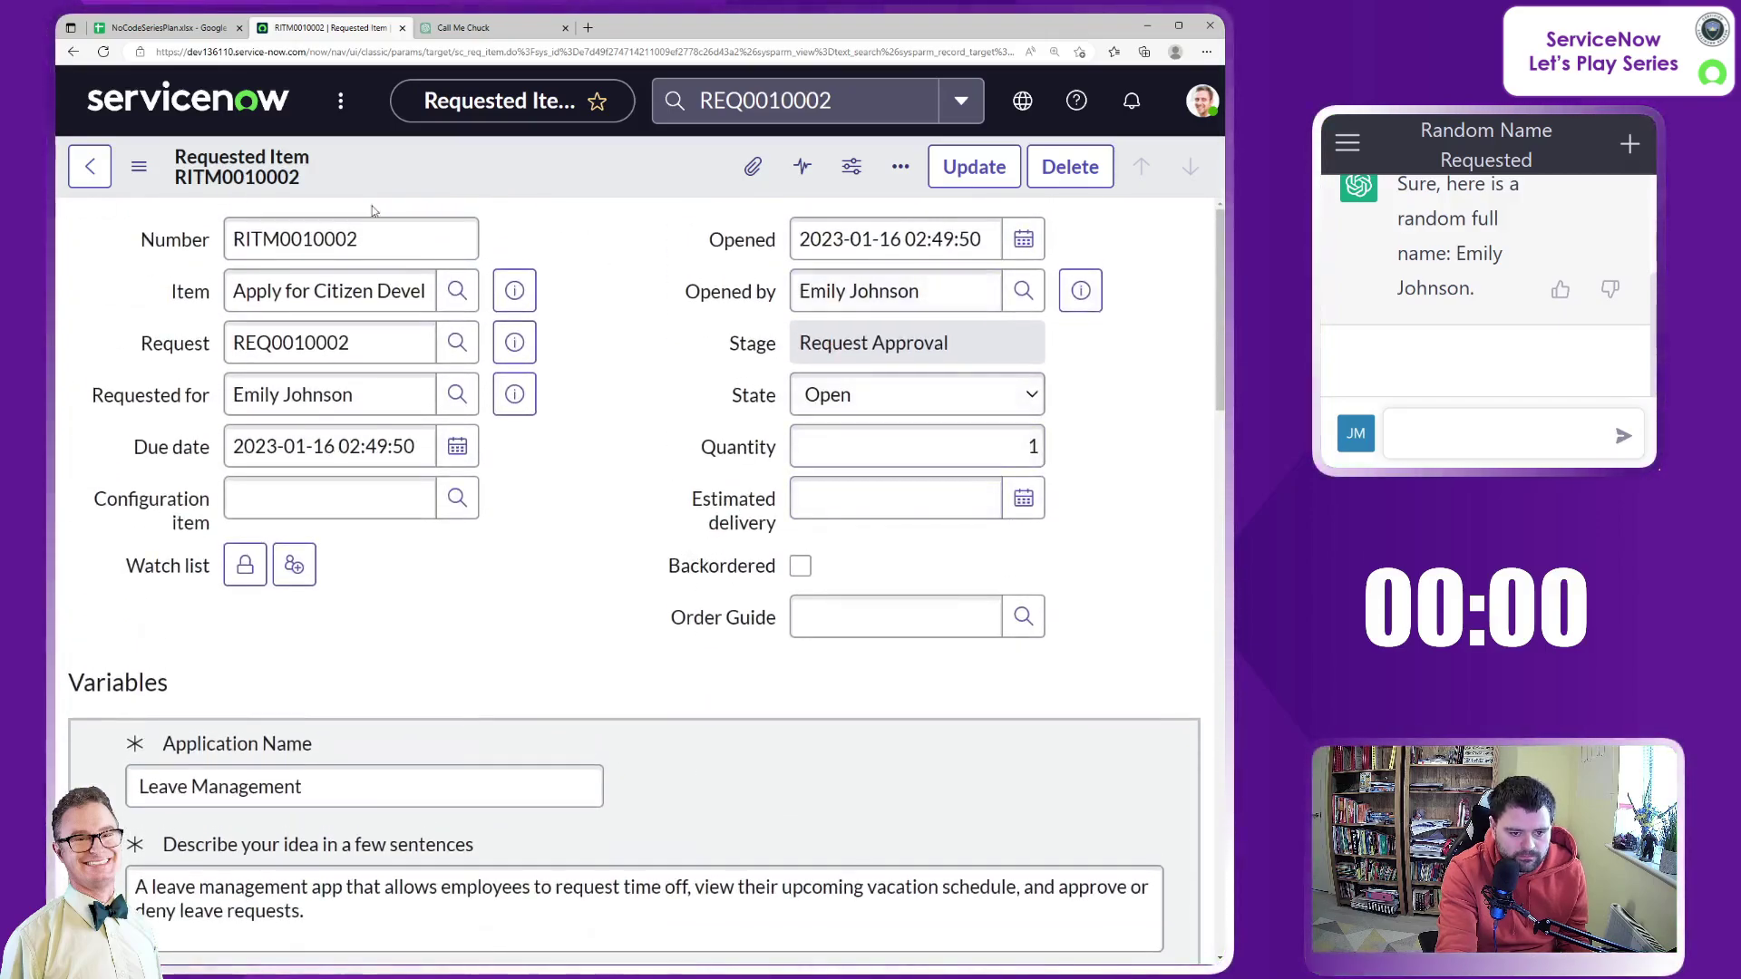
pyautogui.click(90, 166)
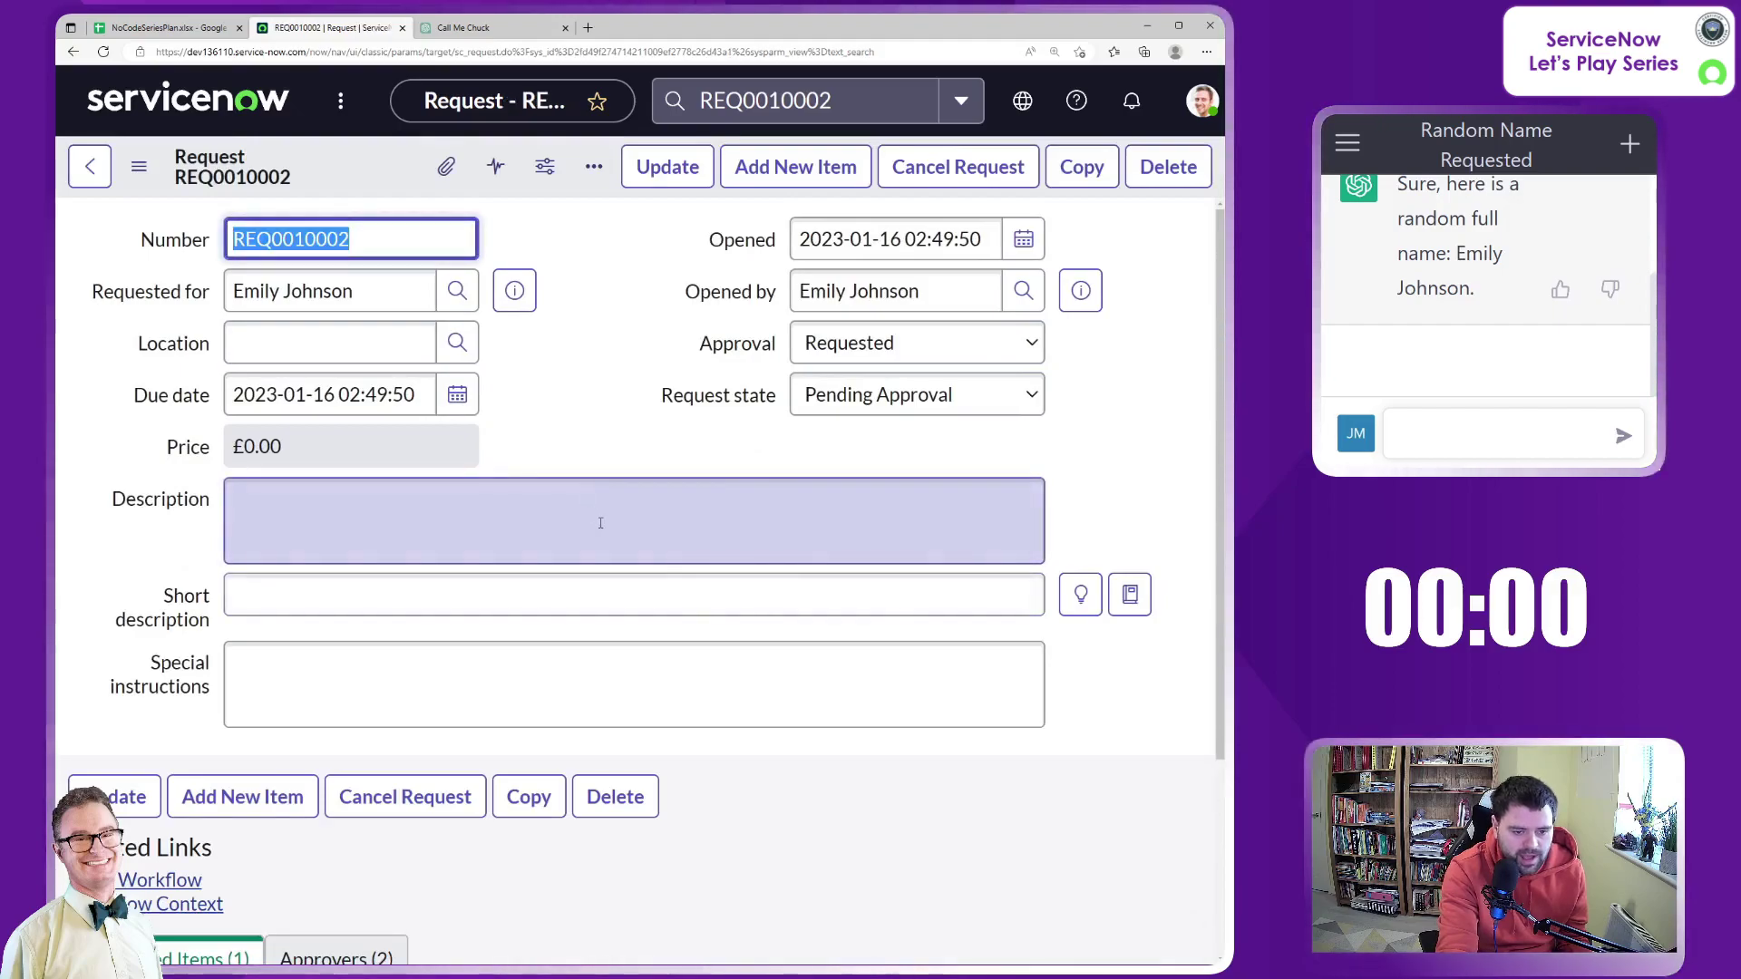
# Step: Set the request state to Approved and approve the second pending approval
pyautogui.click(881, 399)
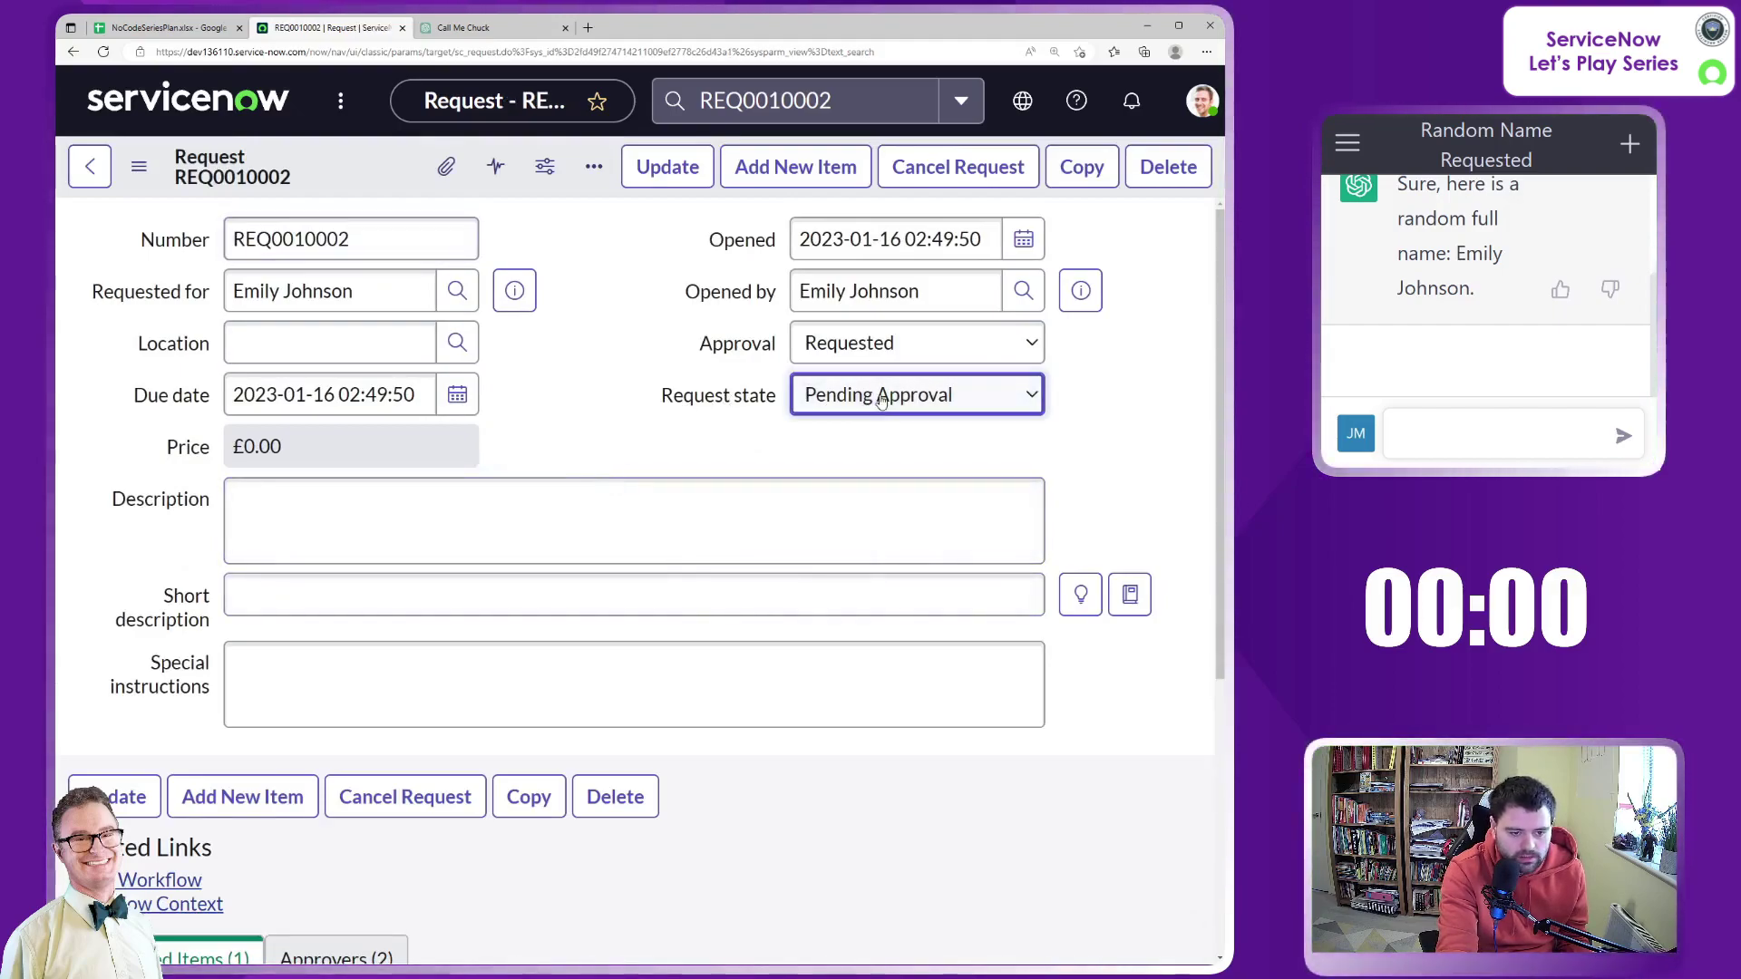
pyautogui.click(860, 492)
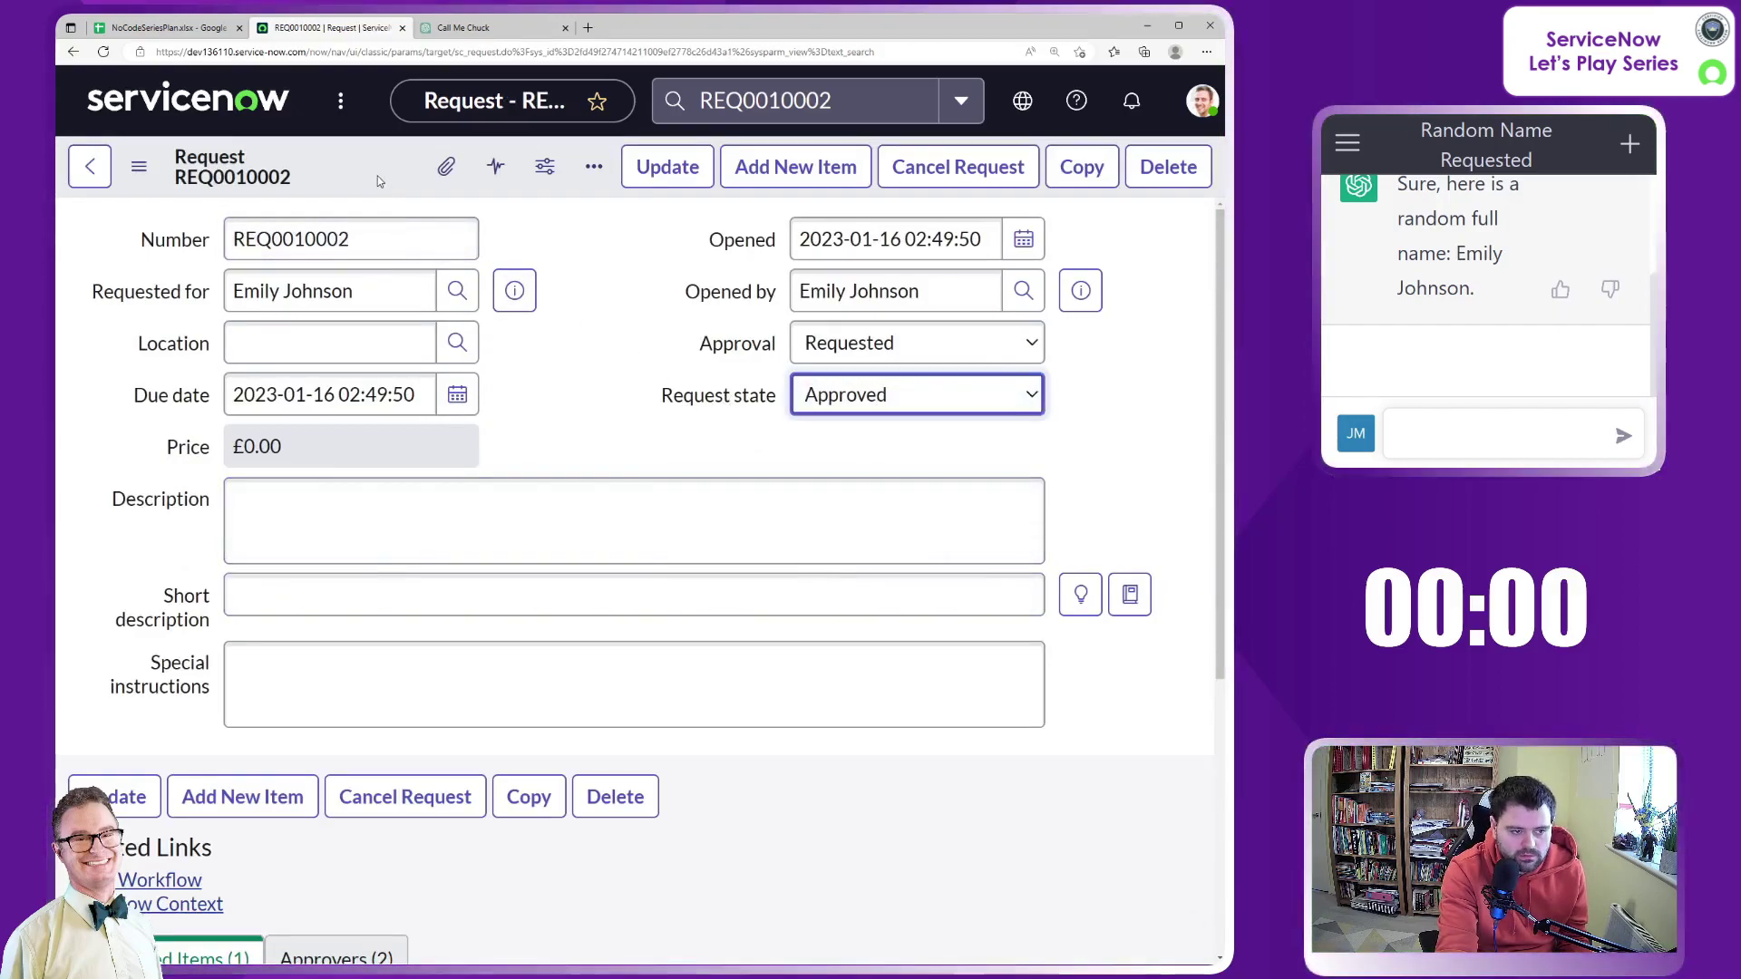
pyautogui.scroll(-5, 621, 454)
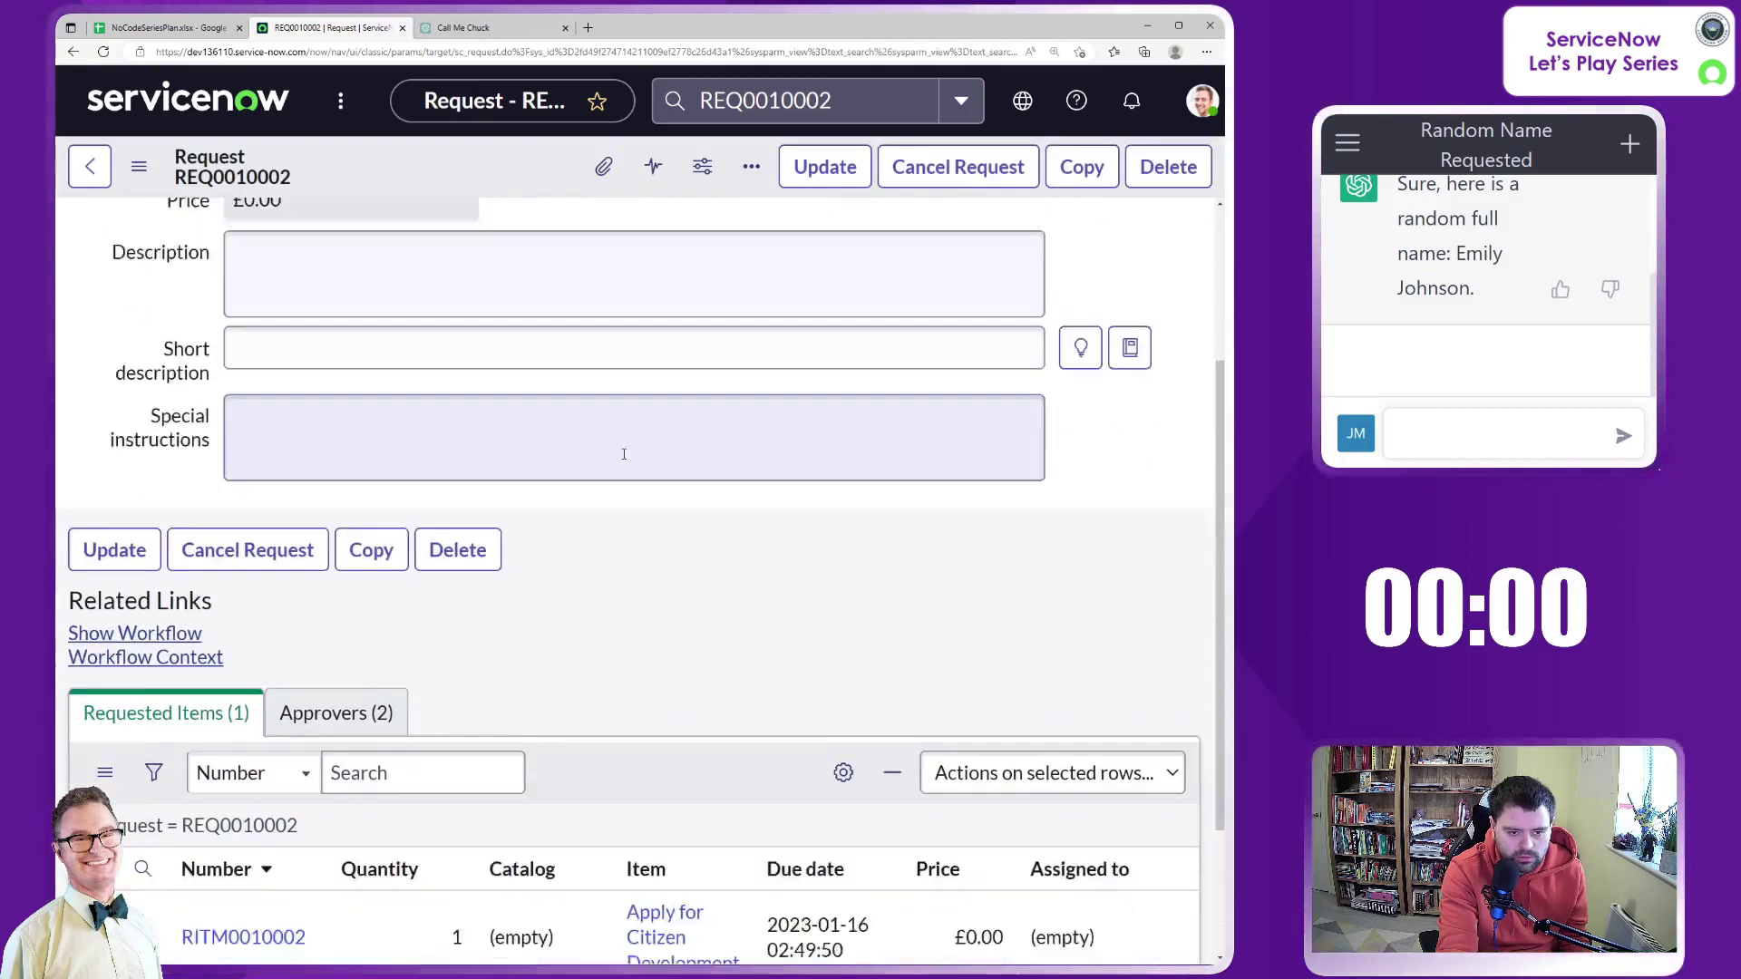
pyautogui.click(331, 521)
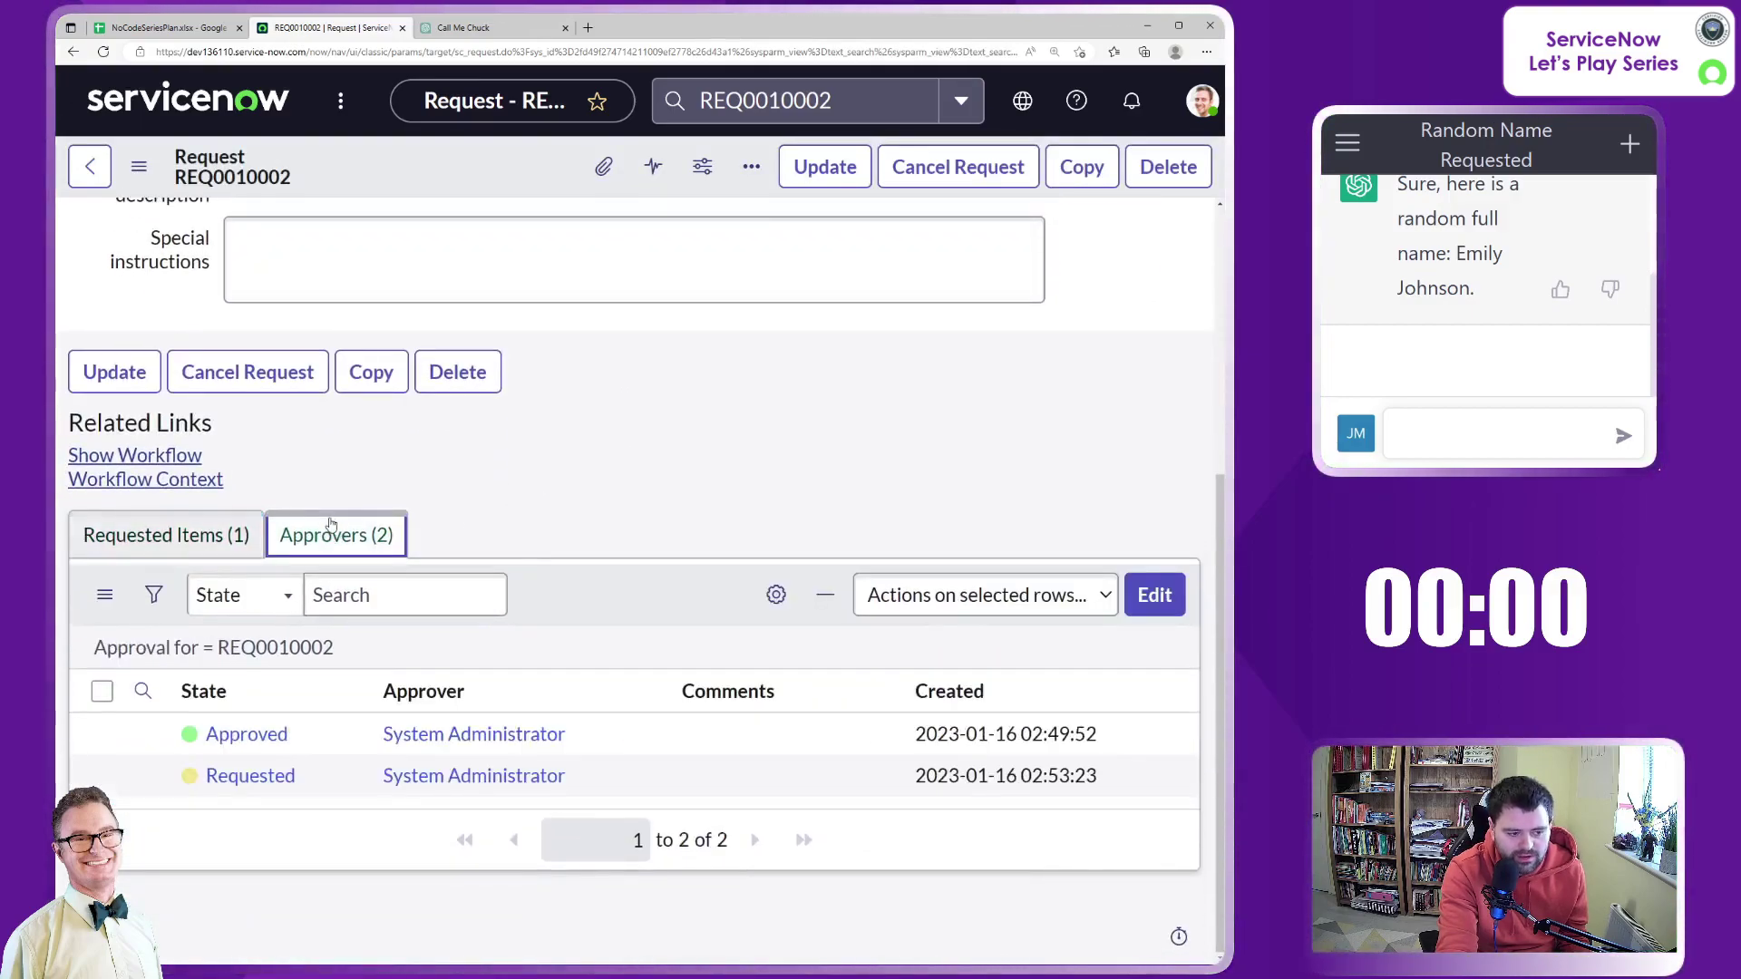
pyautogui.rightClick(243, 785)
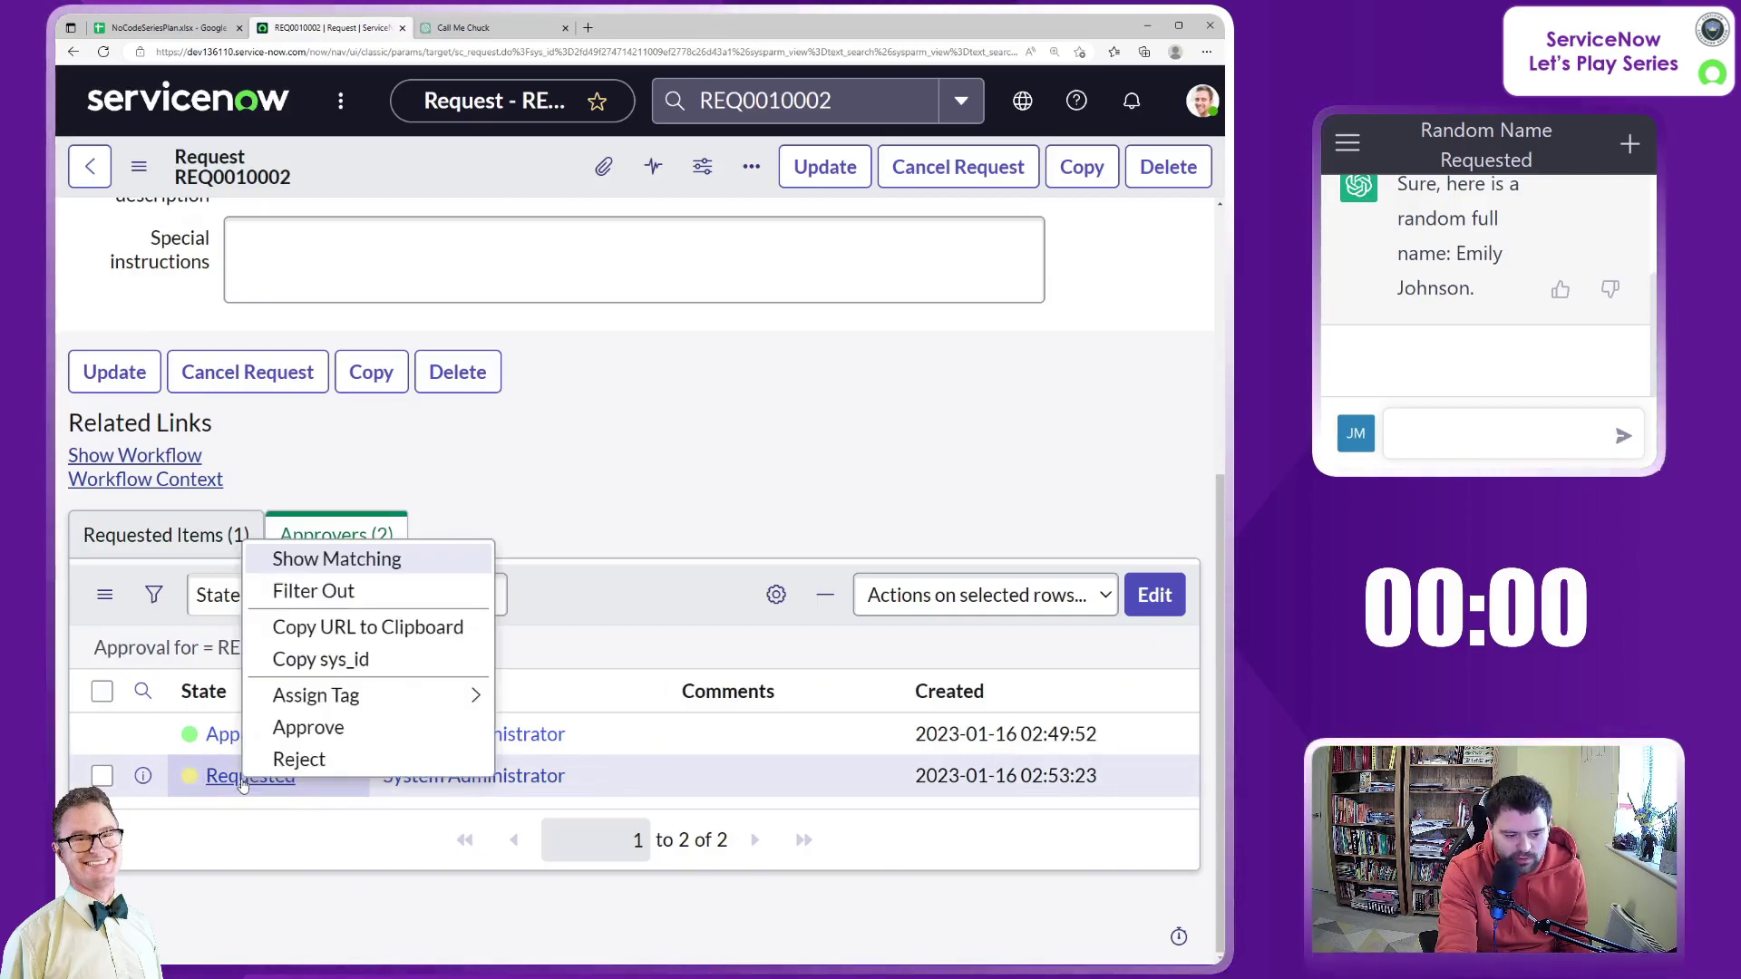
pyautogui.click(371, 737)
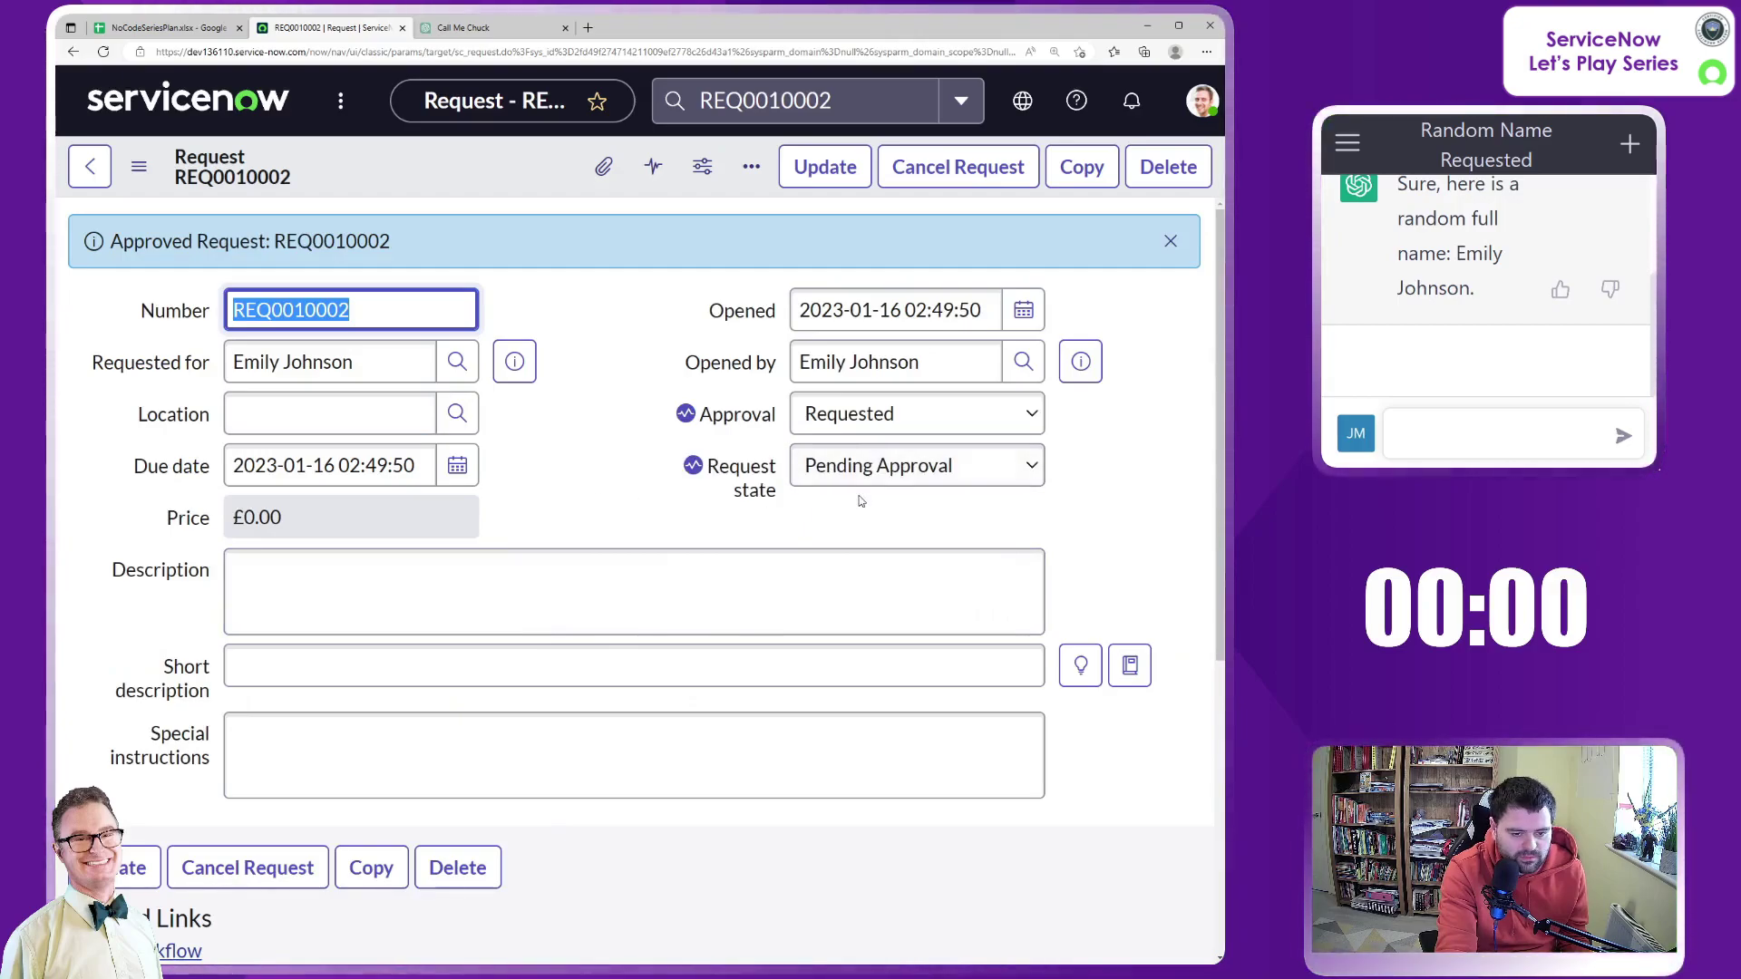
# Step: Reload the form and approve the newly added third approval
pyautogui.scroll(-5, 590, 540)
pyautogui.scroll(3, 590, 540)
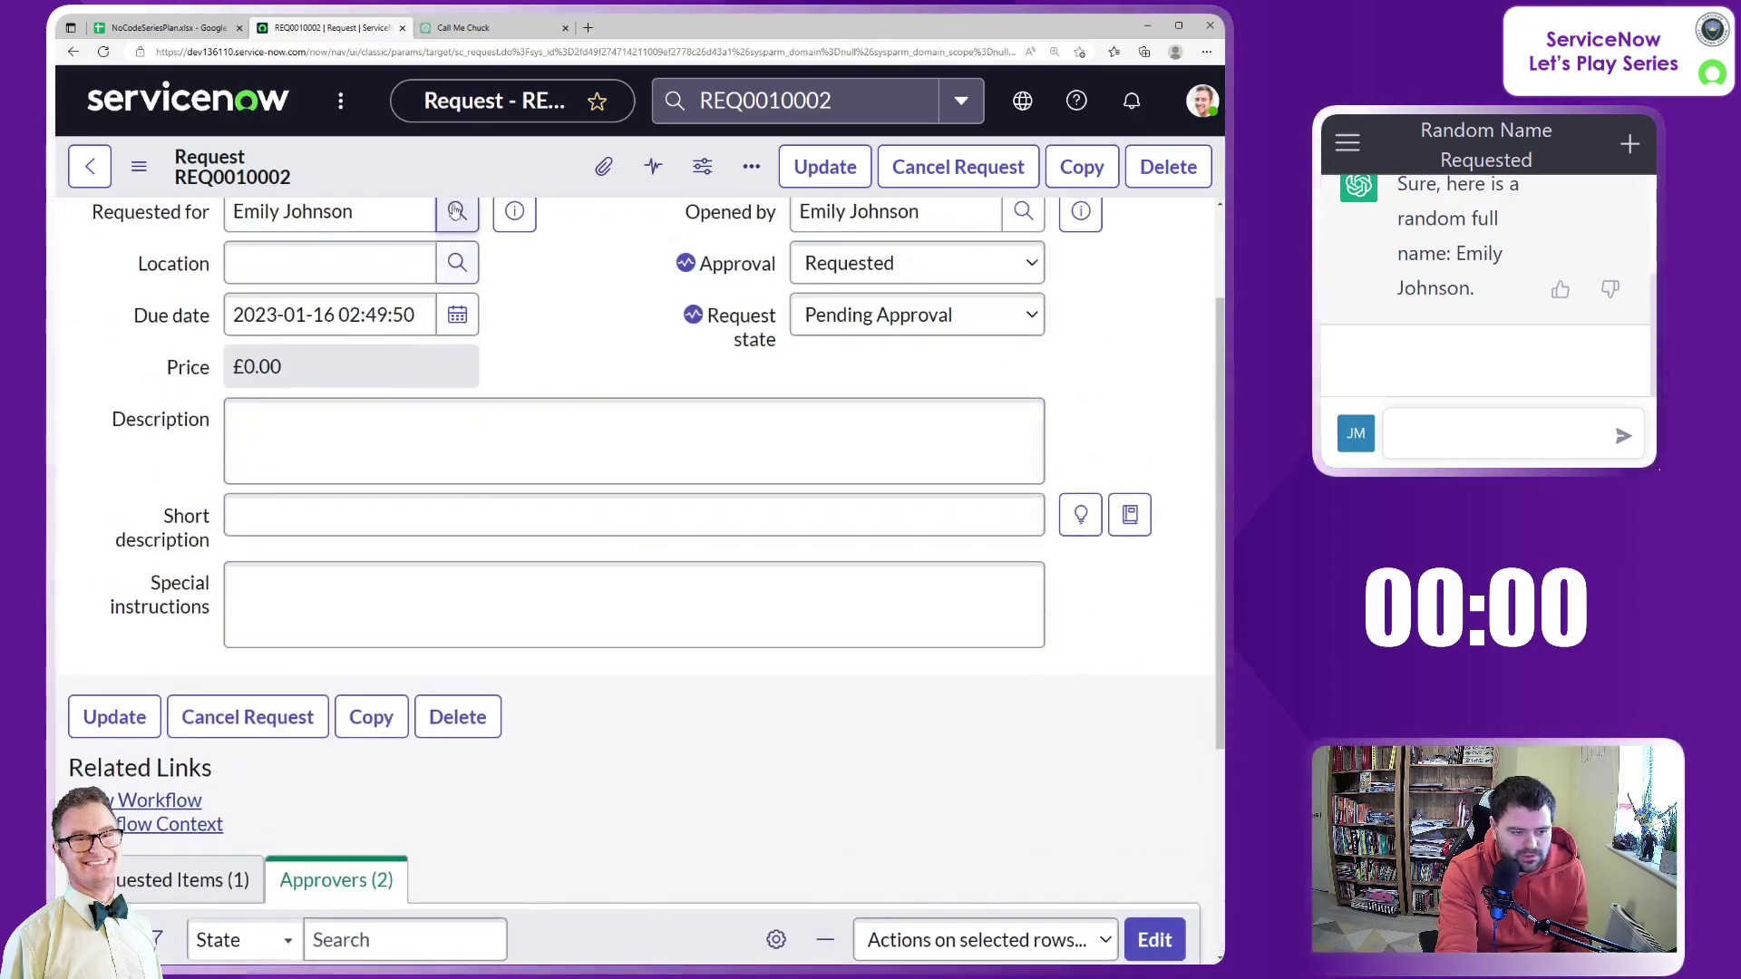
pyautogui.rightClick(456, 169)
pyautogui.click(535, 541)
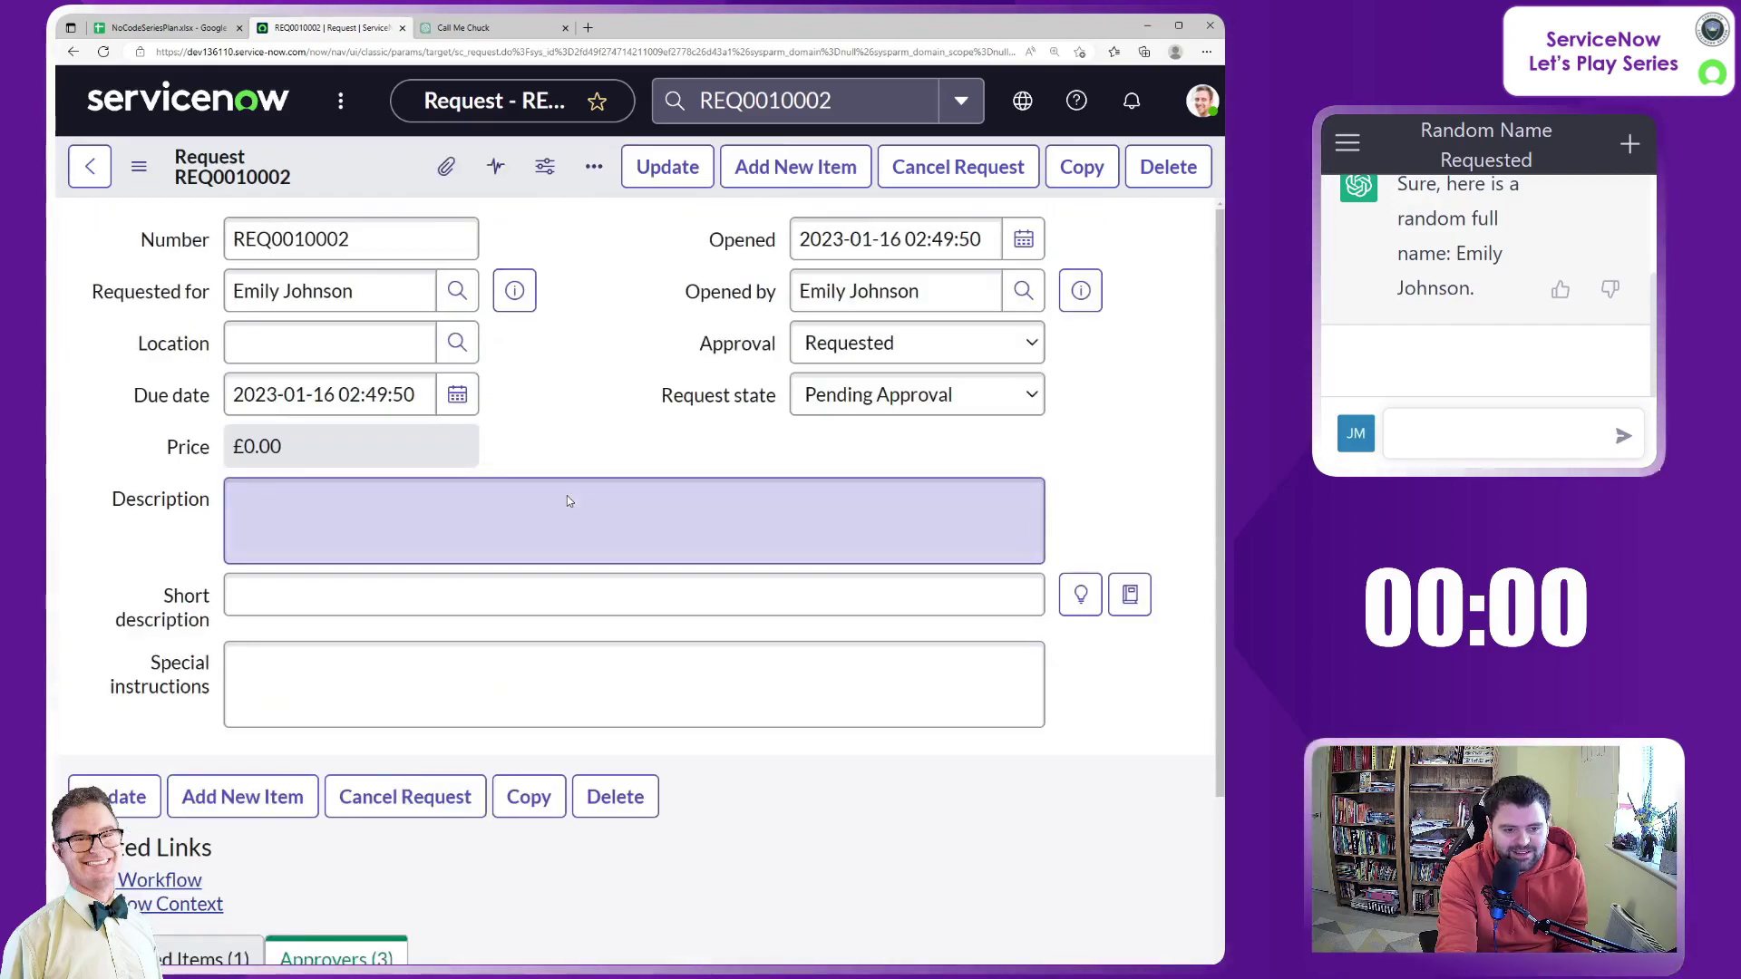
pyautogui.scroll(-5, 569, 504)
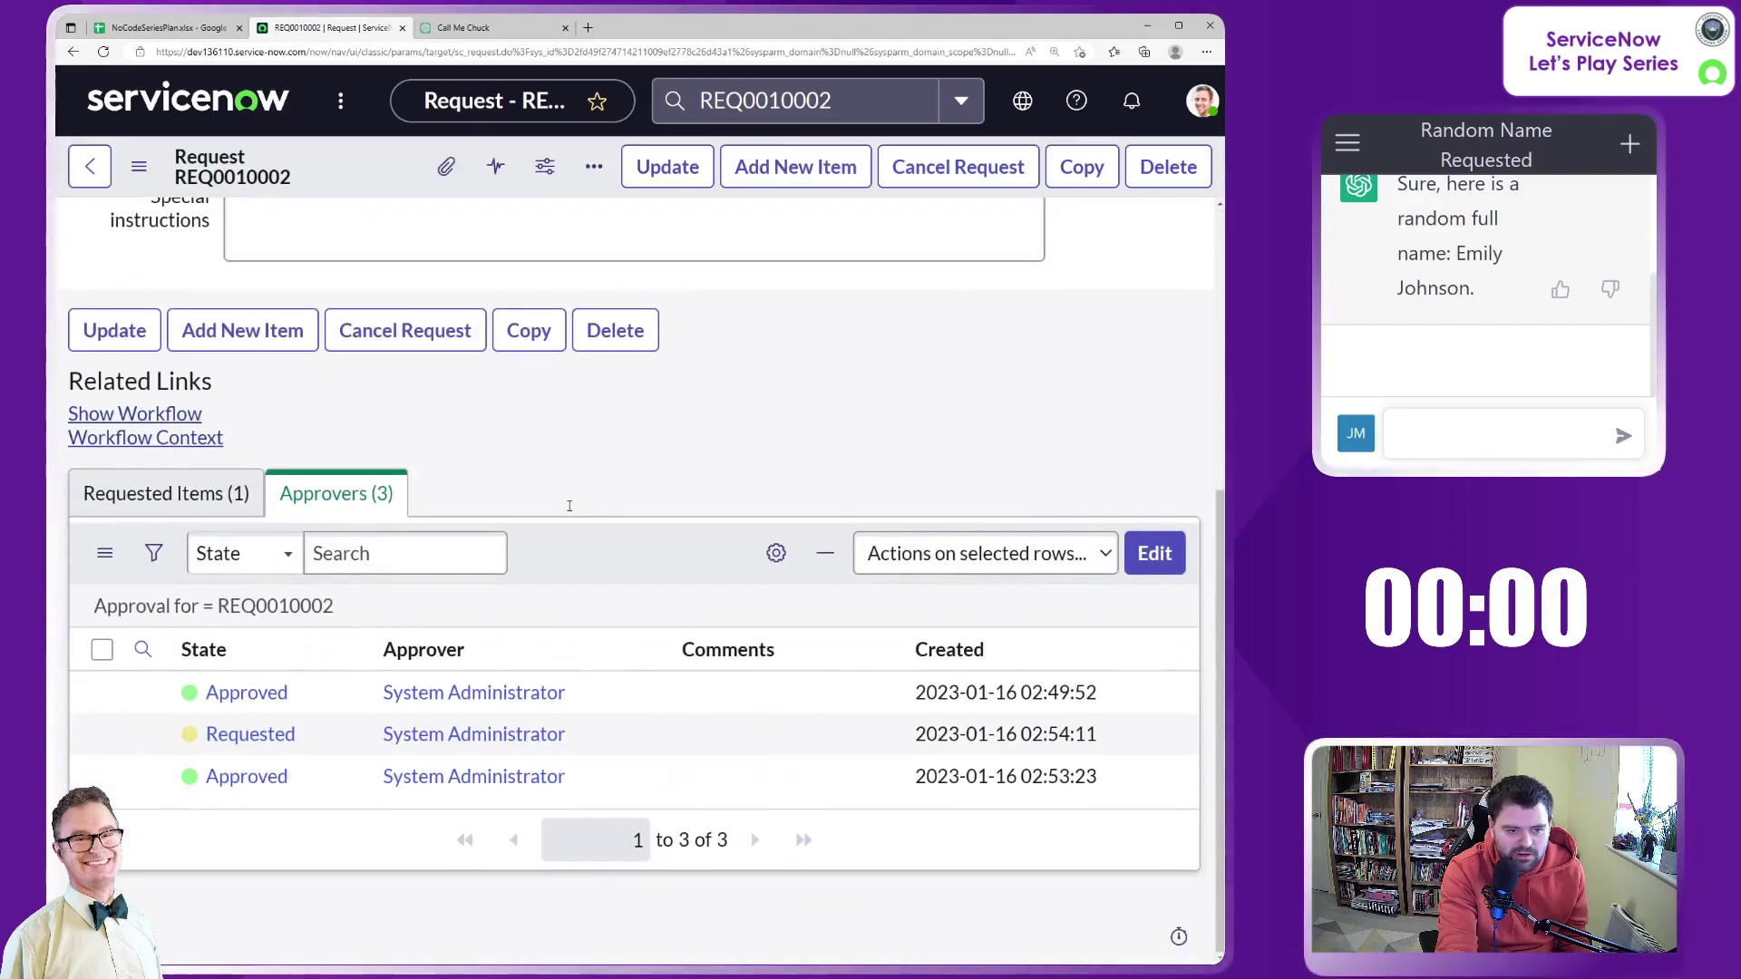
pyautogui.rightClick(286, 733)
pyautogui.click(372, 689)
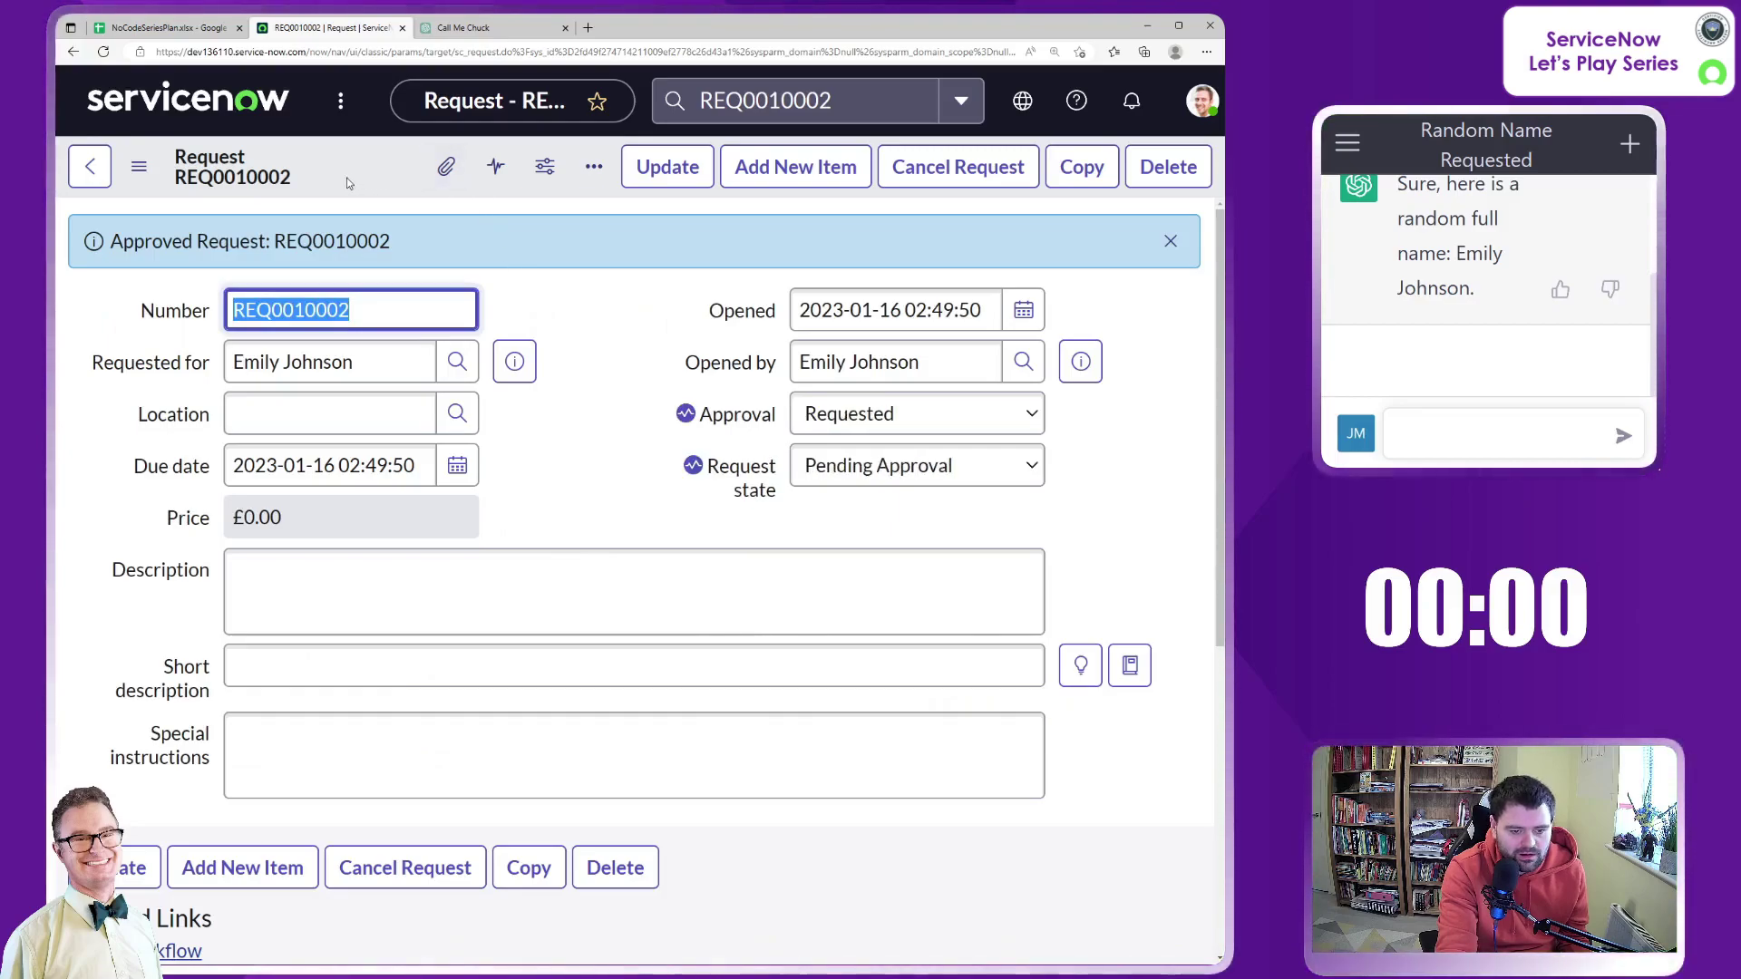
pyautogui.scroll(-1, 522, 496)
pyautogui.scroll(-5, 521, 495)
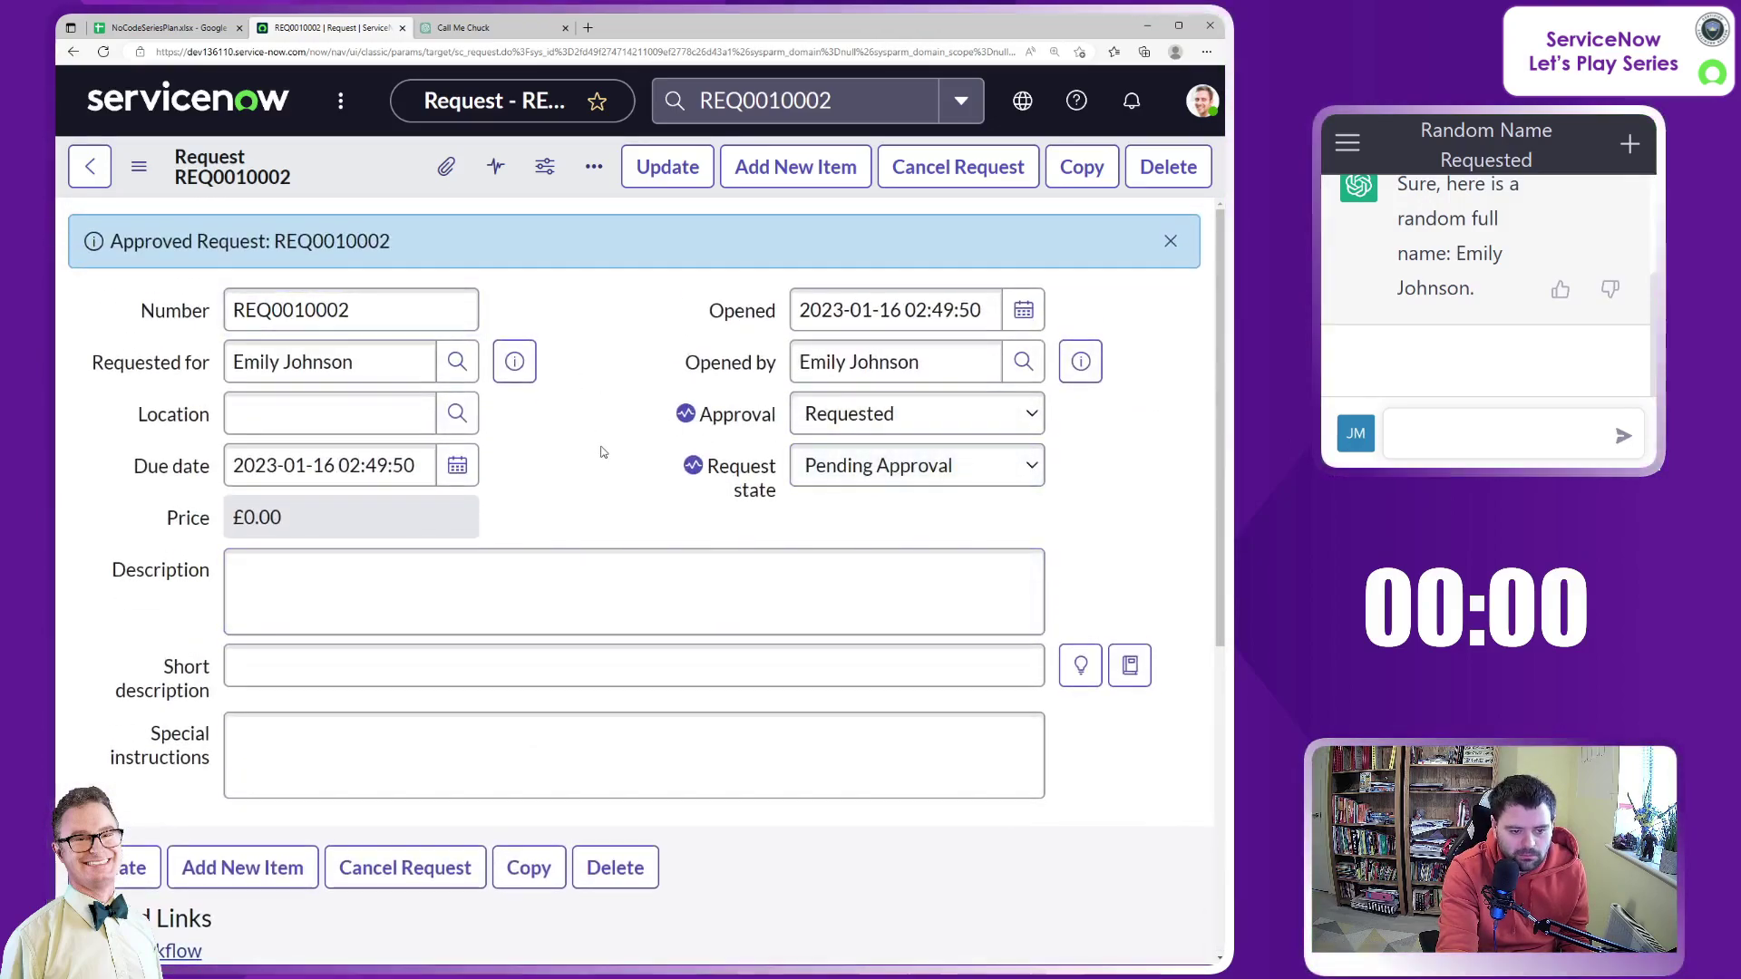
pyautogui.scroll(-5, 609, 469)
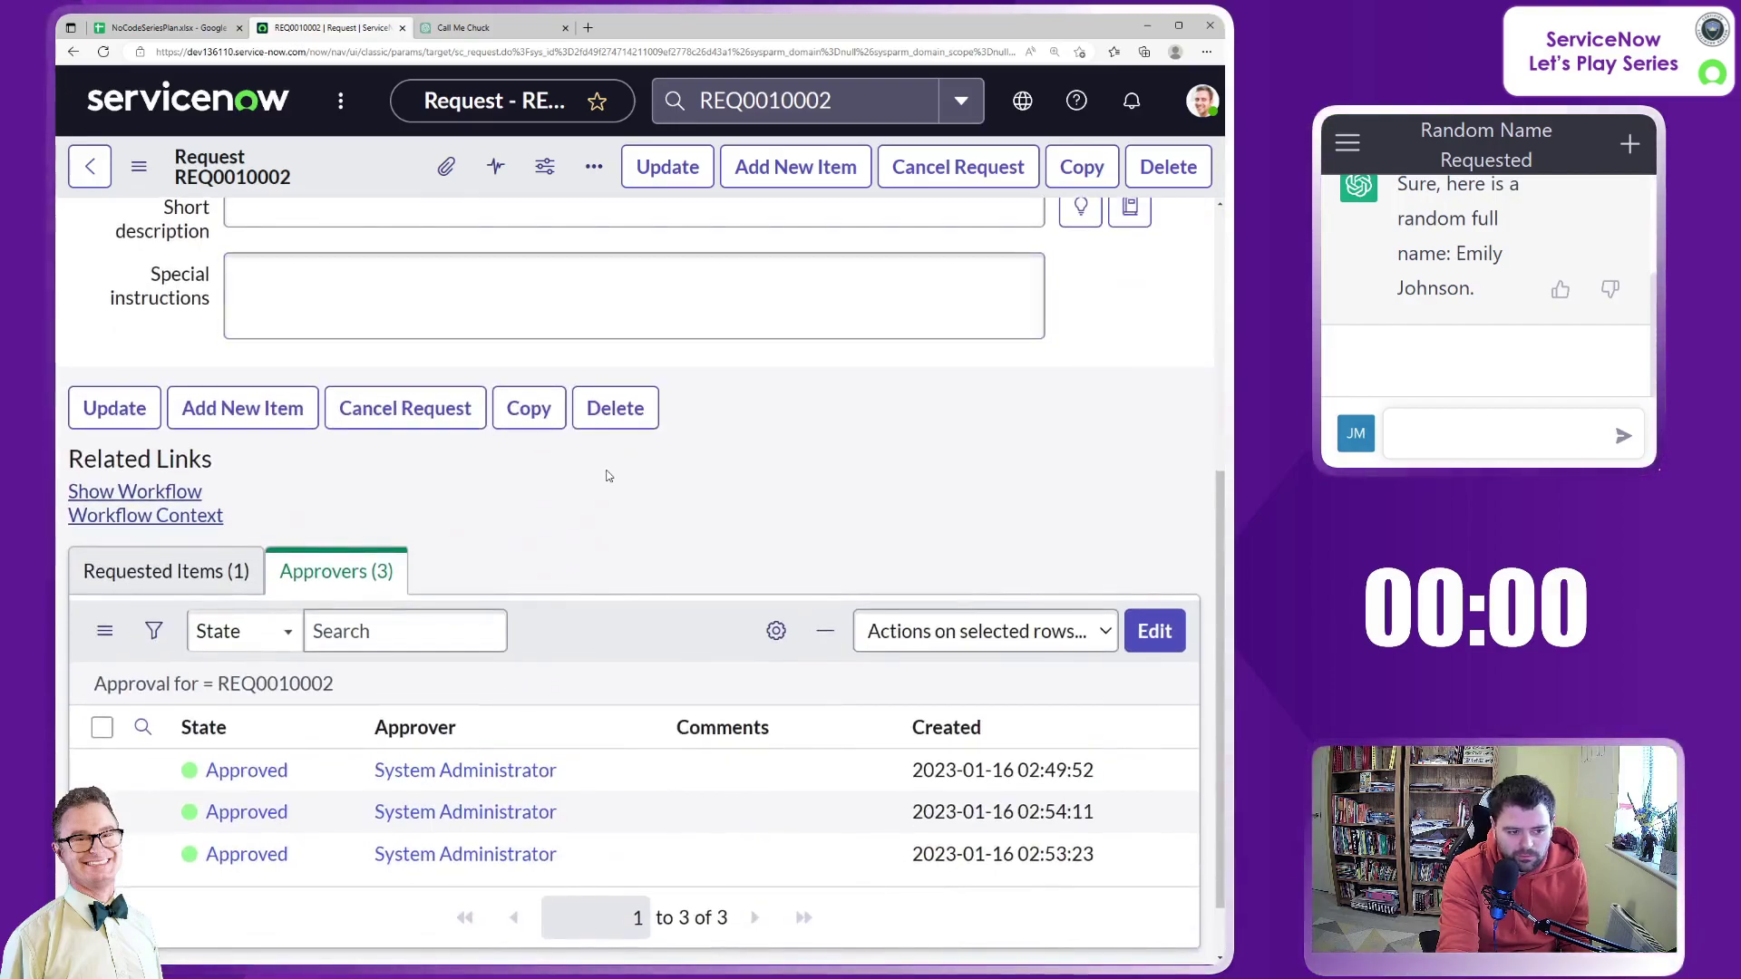
pyautogui.scroll(5, 606, 472)
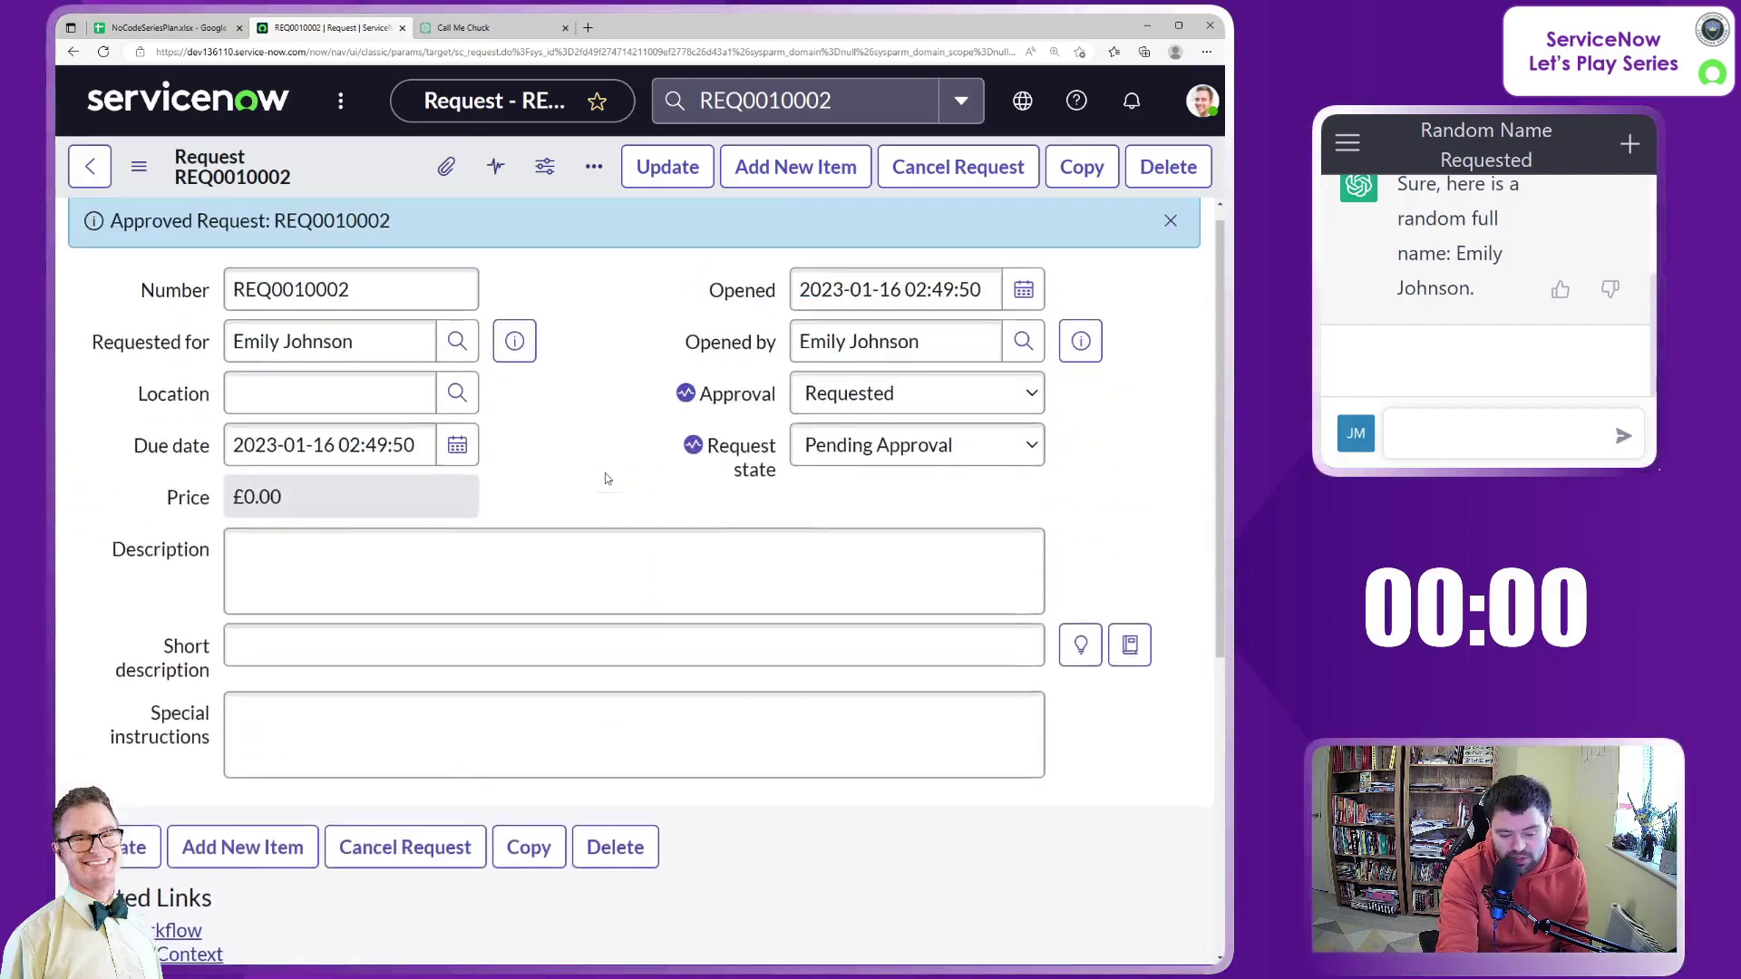